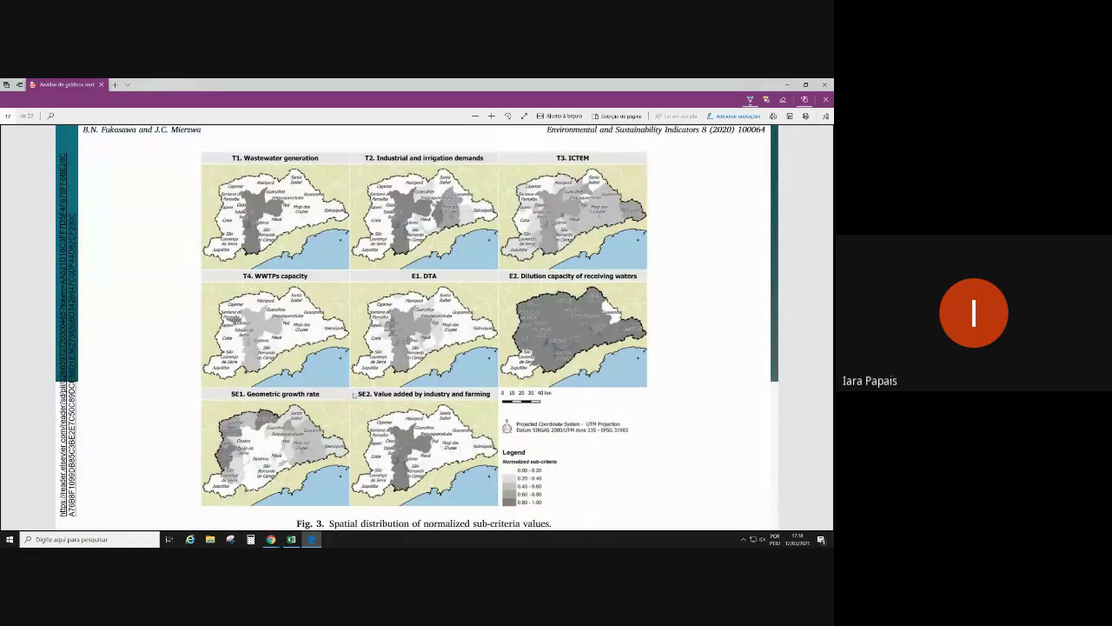
# Circle the SE1. Geometric growth rate map title and the normalized sub-criteria legend in Fig. 3 with the pen.
pyautogui.moveTo(325, 387)
pyautogui.mouseDown()
pyautogui.moveTo(217, 388)
pyautogui.moveTo(339, 398)
pyautogui.moveTo(336, 389)
pyautogui.mouseUp()
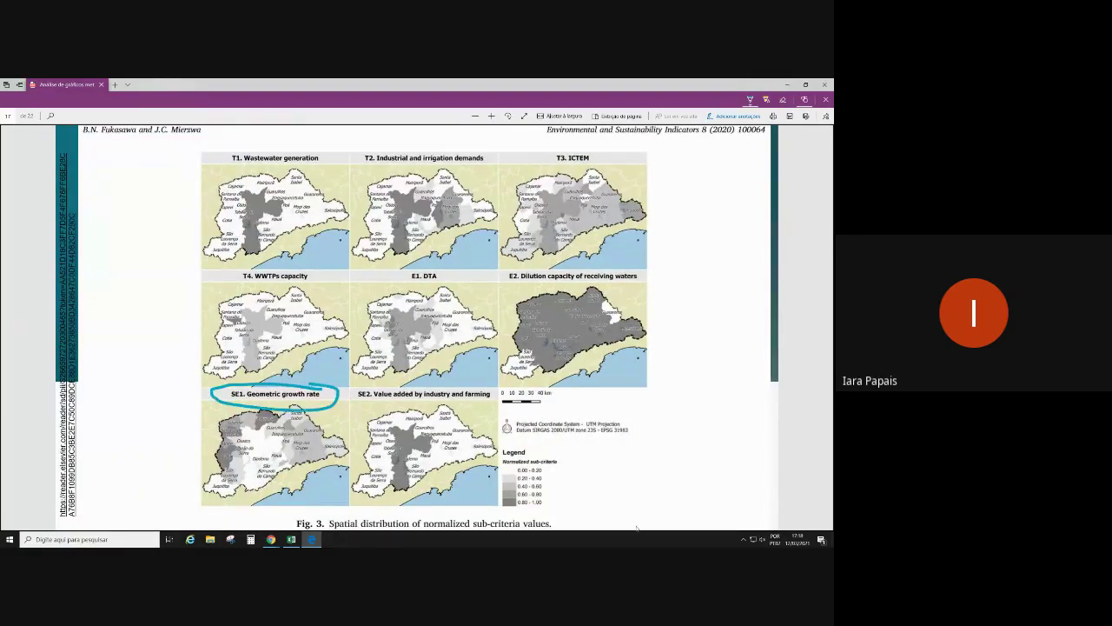
pyautogui.moveTo(620, 469)
pyautogui.mouseDown()
pyautogui.moveTo(521, 440)
pyautogui.moveTo(491, 511)
pyautogui.moveTo(565, 454)
pyautogui.mouseUp()
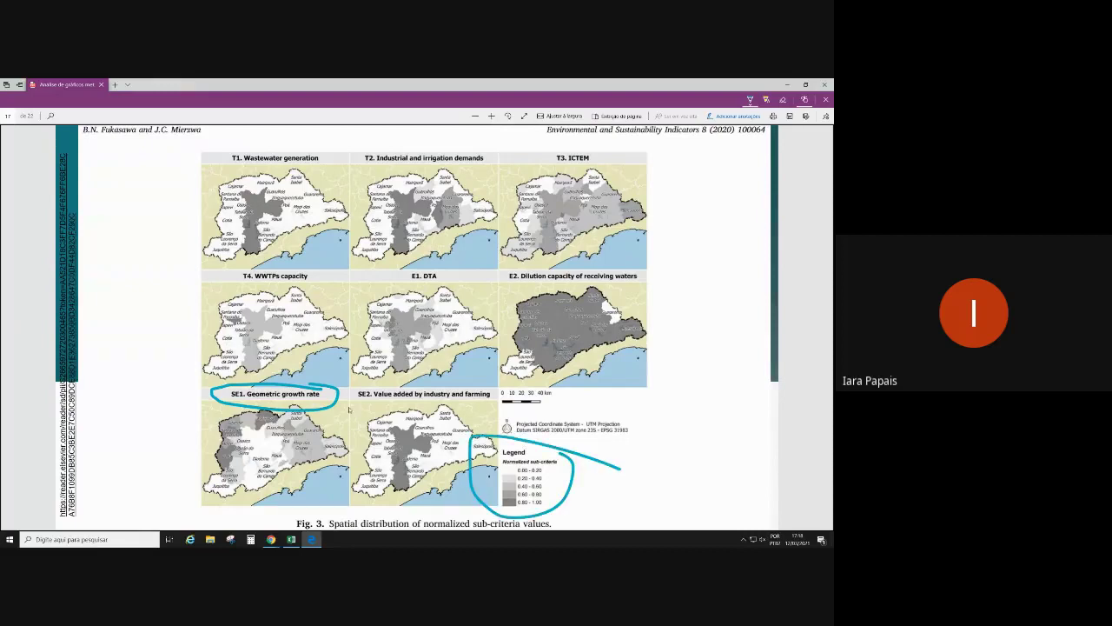
# On the Water Reuse Potential map page, circle the WRP legend and draw an arrow to the start of the figure caption.
pyautogui.press('pagedown')
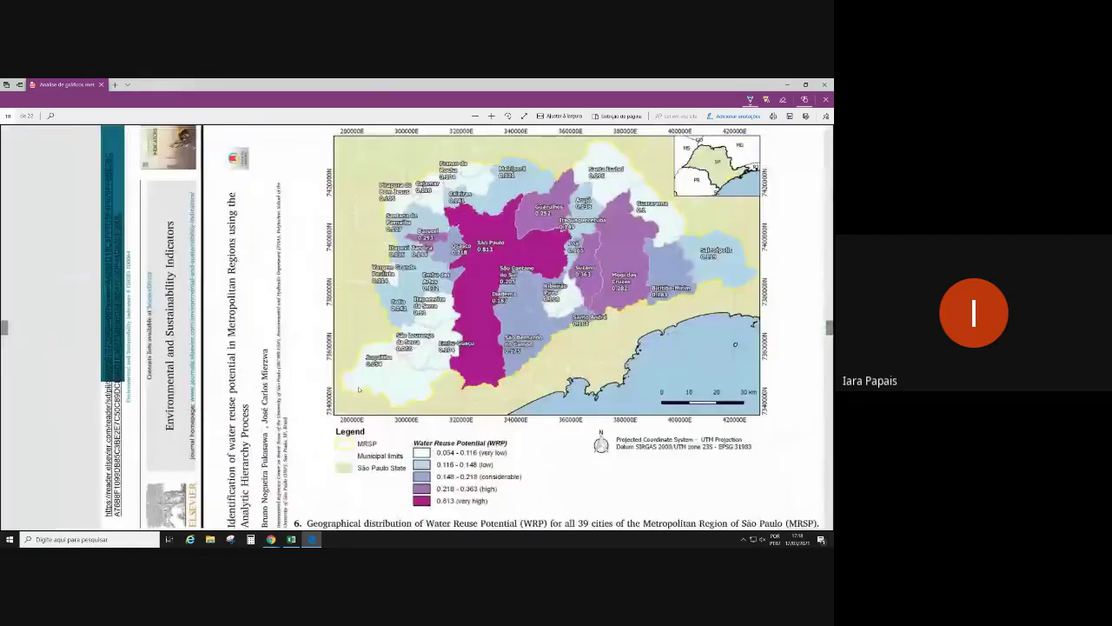
pyautogui.hscroll(1, 358, 389)
pyautogui.moveTo(368, 429)
pyautogui.mouseDown()
pyautogui.moveTo(365, 508)
pyautogui.moveTo(452, 515)
pyautogui.moveTo(473, 426)
pyautogui.moveTo(364, 431)
pyautogui.mouseUp()
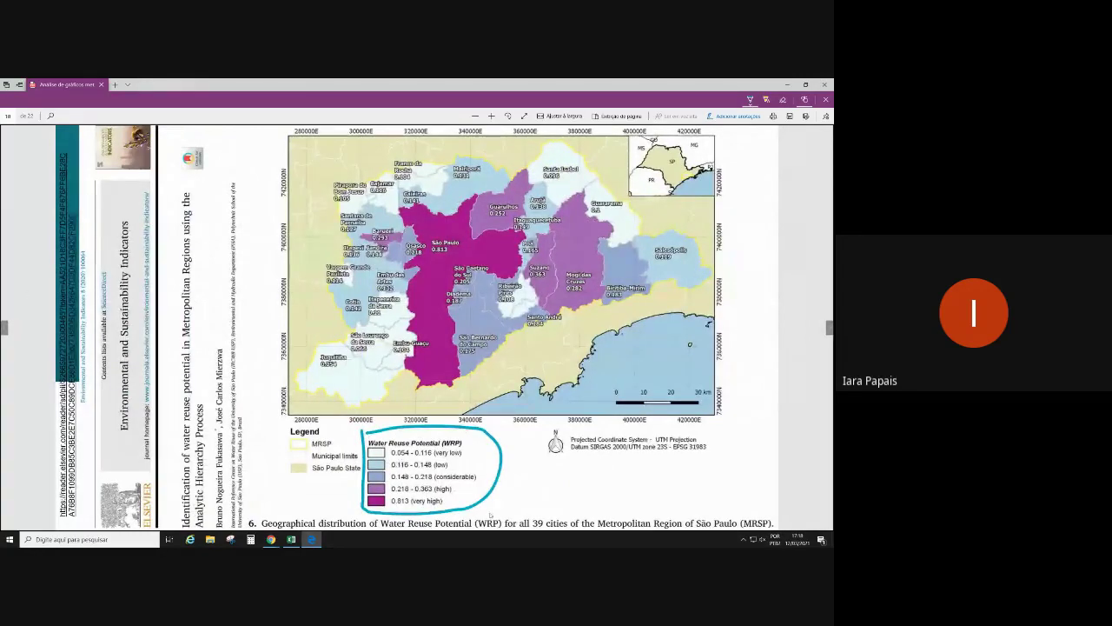
pyautogui.moveTo(271, 485); pyautogui.dragTo(283, 517)
pyautogui.moveTo(271, 513)
pyautogui.mouseDown()
pyautogui.moveTo(306, 509)
pyautogui.moveTo(276, 519)
pyautogui.moveTo(295, 522)
pyautogui.mouseUp()
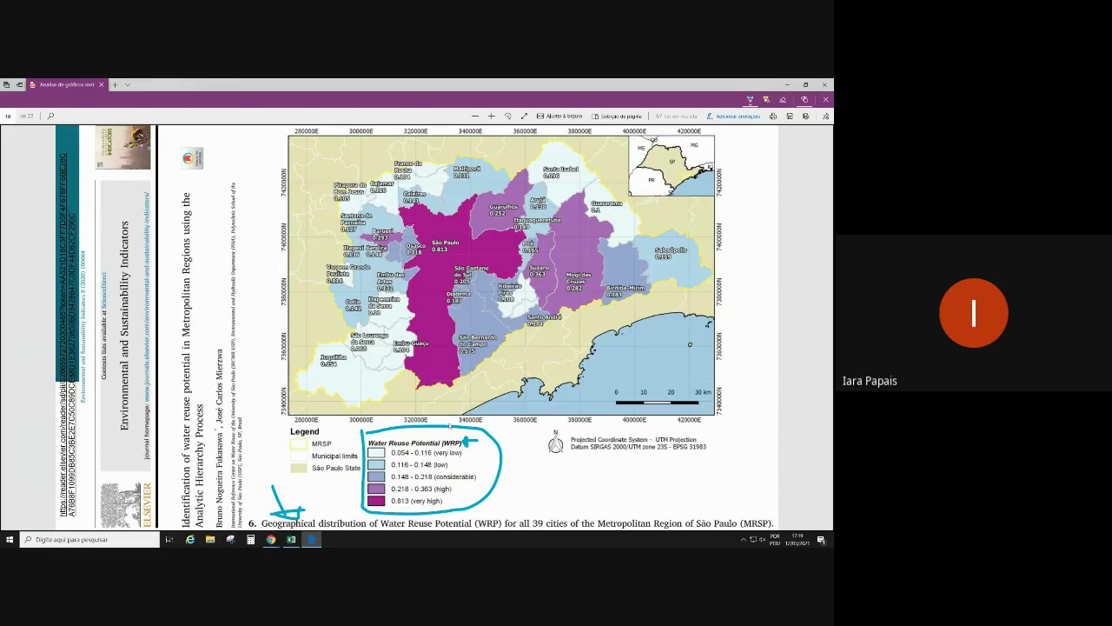
# Go to the ATIVIDADE 2 slide and circle the GRUPO "O MESMO" note and the tile for goal 7.
pyautogui.scroll(-2, 450, 426)
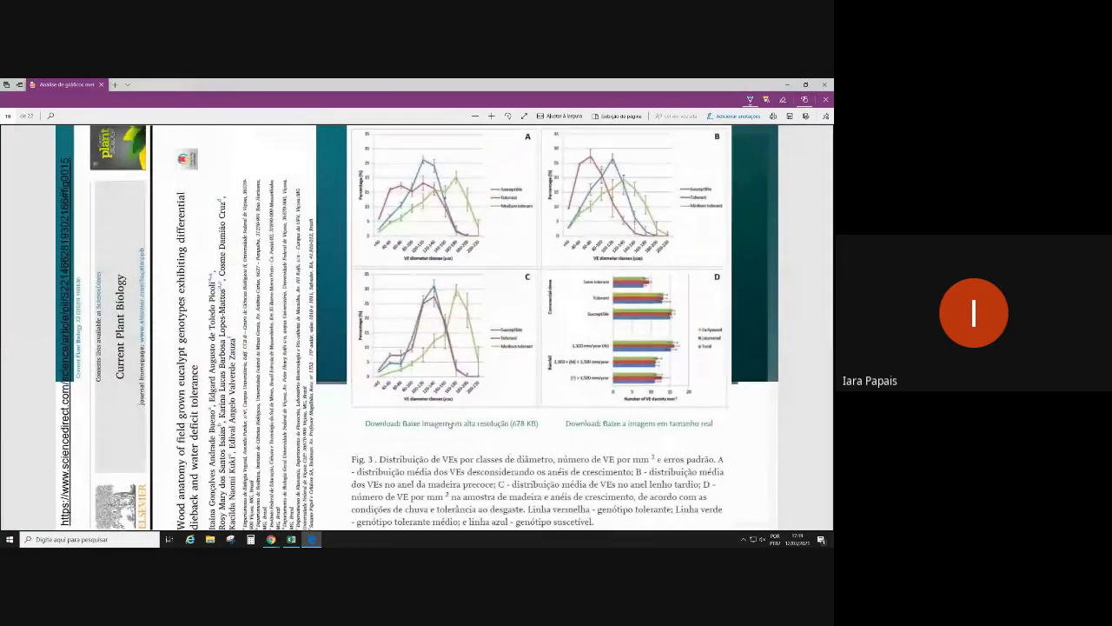
pyautogui.scroll(-2, 450, 424)
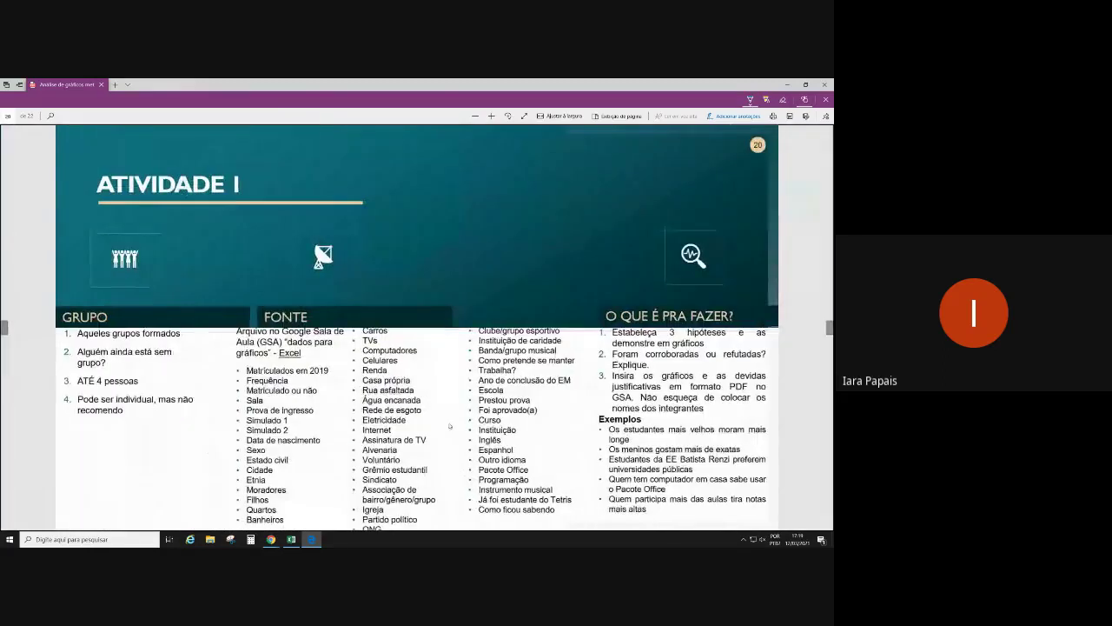
pyautogui.scroll(-2, 450, 424)
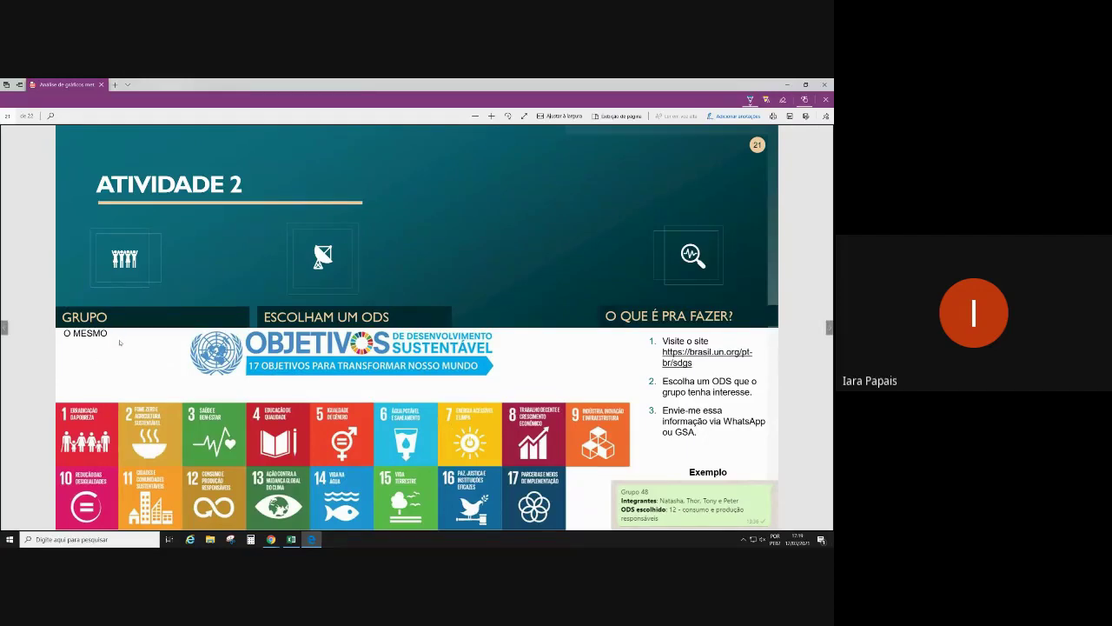
pyautogui.moveTo(120, 343)
pyautogui.mouseDown()
pyautogui.moveTo(58, 329)
pyautogui.moveTo(90, 352)
pyautogui.moveTo(124, 334)
pyautogui.mouseUp()
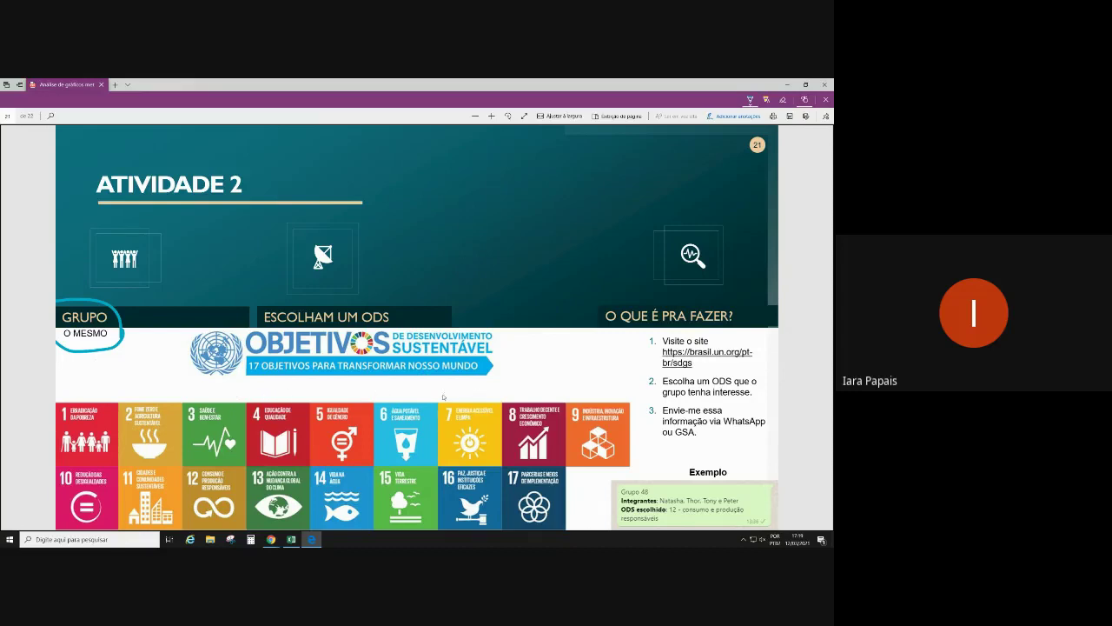
pyautogui.moveTo(444, 392)
pyautogui.mouseDown()
pyautogui.moveTo(448, 459)
pyautogui.moveTo(499, 426)
pyautogui.moveTo(441, 412)
pyautogui.mouseUp()
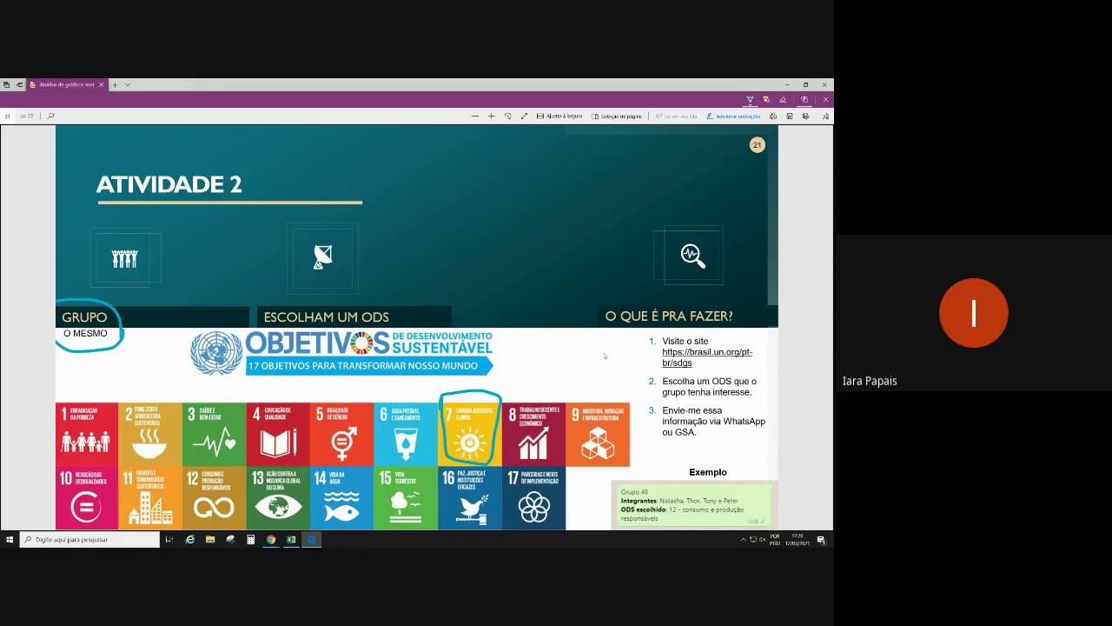
# Circle the "Visite o site" instruction, underline WhatsApp and draw an arrow from it to the example message.
pyautogui.moveTo(648, 338)
pyautogui.mouseDown()
pyautogui.moveTo(648, 372)
pyautogui.moveTo(738, 373)
pyautogui.moveTo(766, 344)
pyautogui.moveTo(641, 338)
pyautogui.mouseUp()
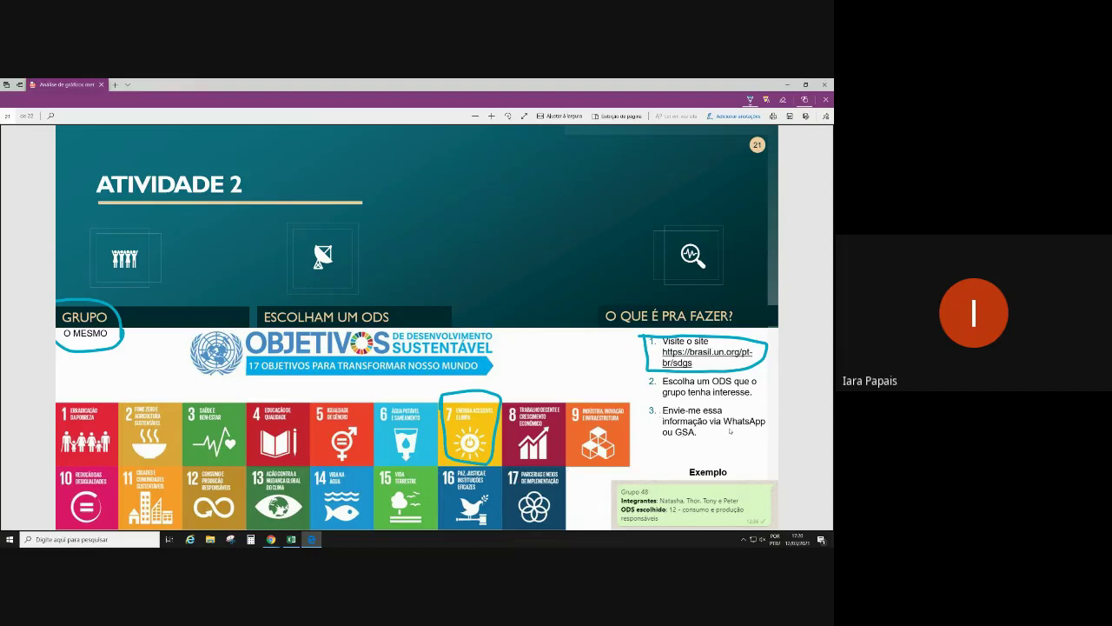
pyautogui.moveTo(723, 428)
pyautogui.mouseDown()
pyautogui.moveTo(768, 426)
pyautogui.moveTo(744, 470)
pyautogui.mouseUp()
# Switch to Google Classroom in Chrome and find the Análise de gráficos question under the class's Metodologia Científica topic.
pyautogui.moveTo(271, 540)
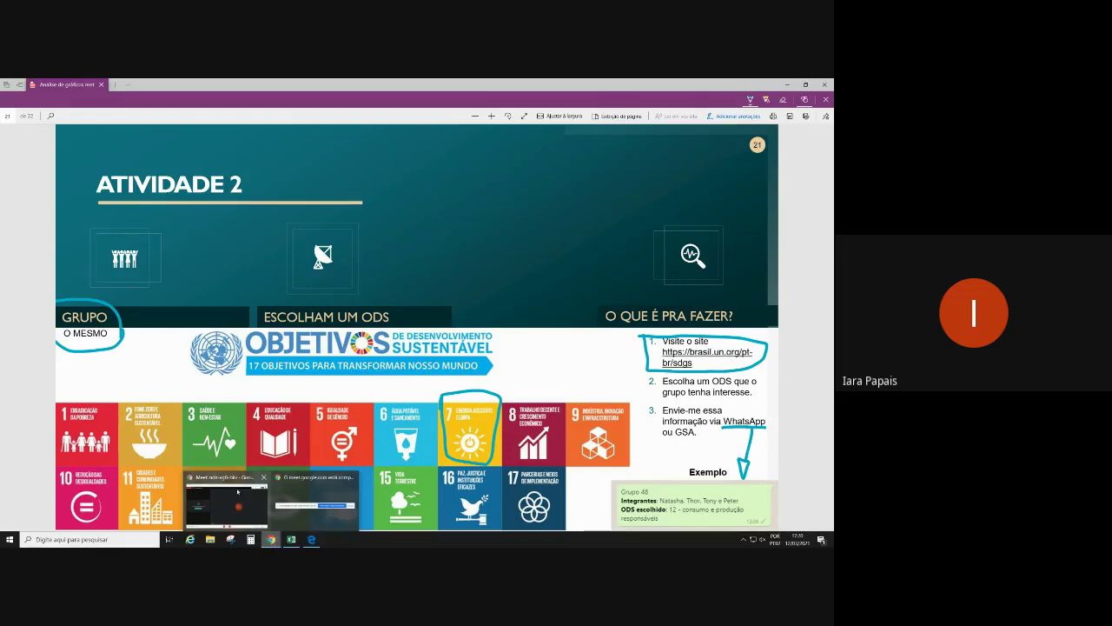
pyautogui.click(226, 499)
pyautogui.click(31, 83)
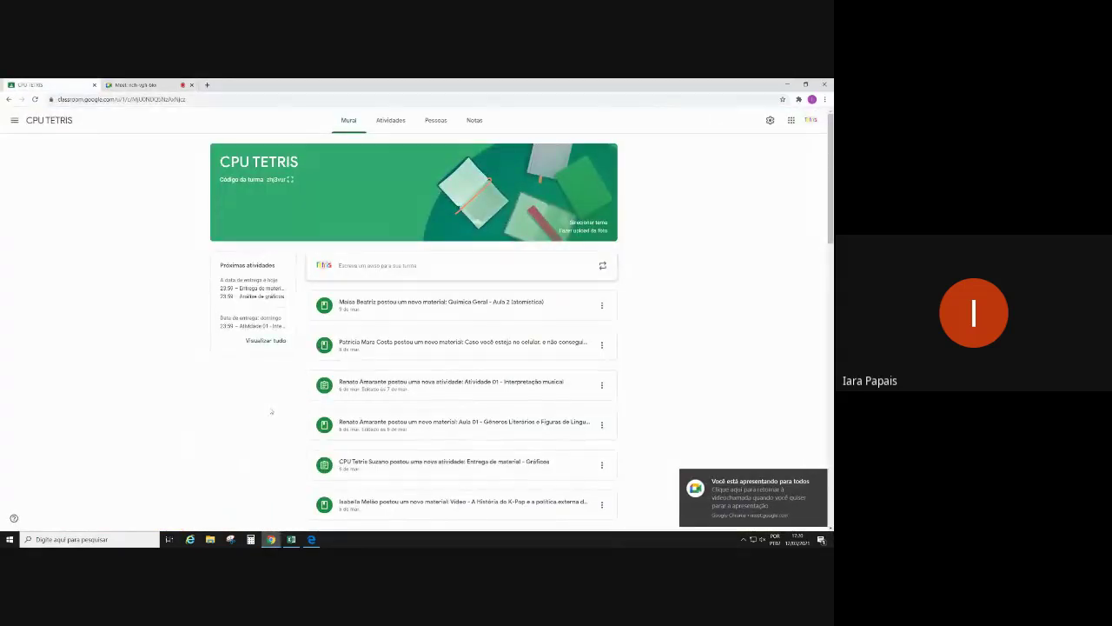
pyautogui.click(390, 120)
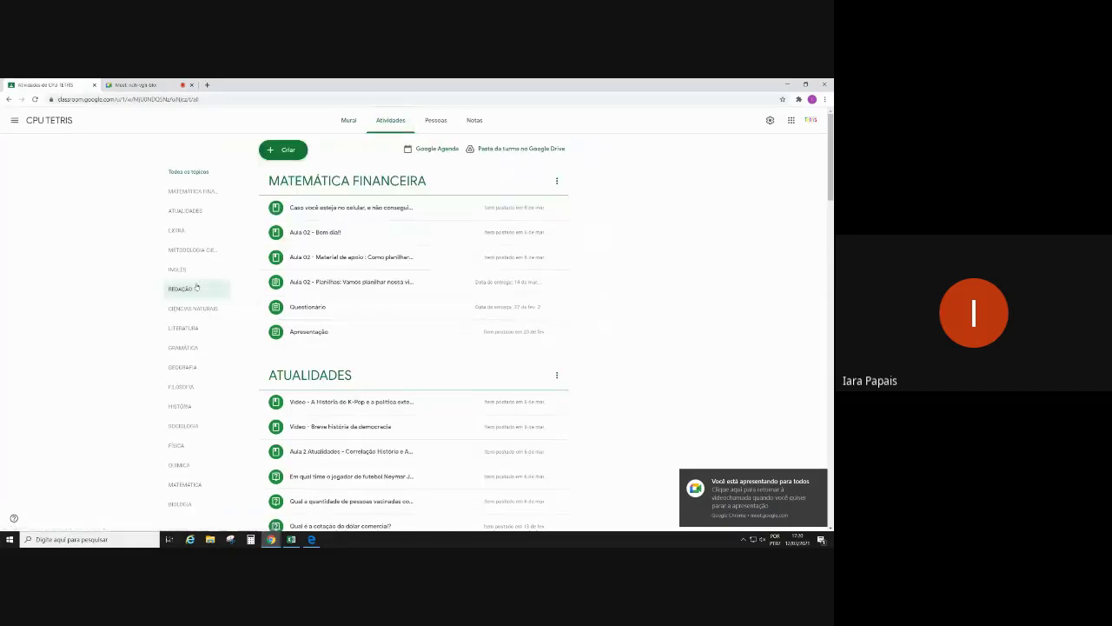
pyautogui.click(195, 249)
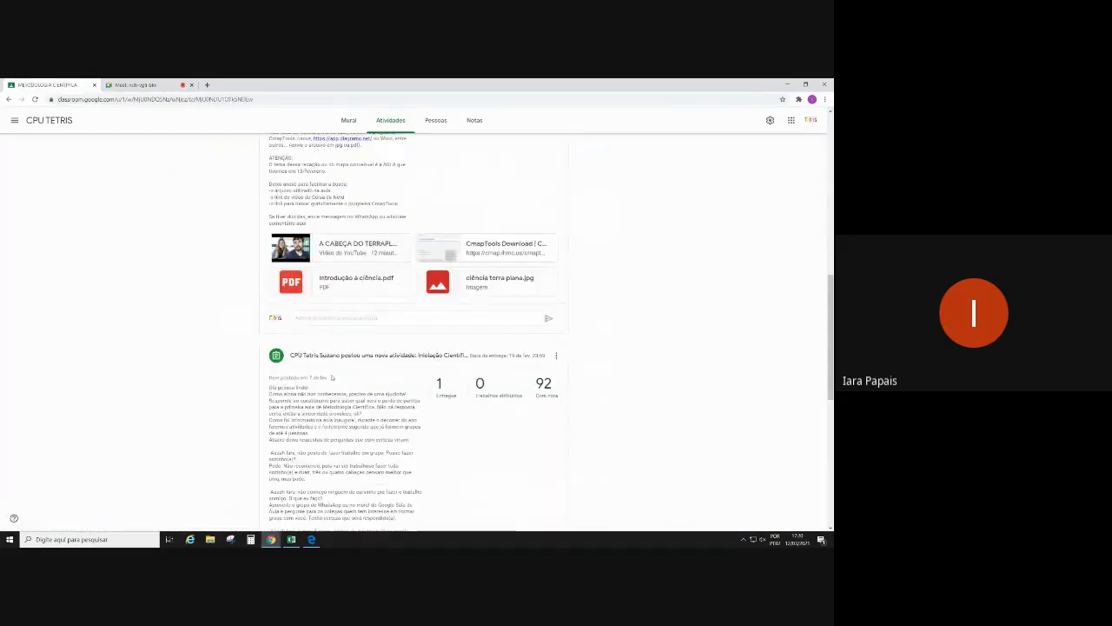
pyautogui.scroll(5, 331, 377)
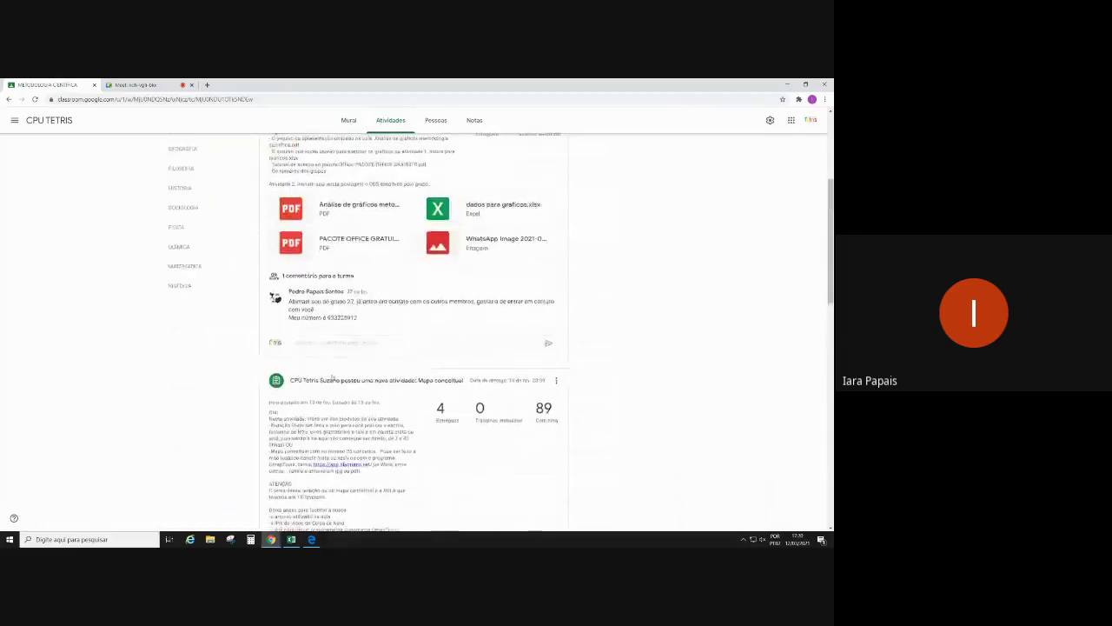
pyautogui.scroll(2, 331, 378)
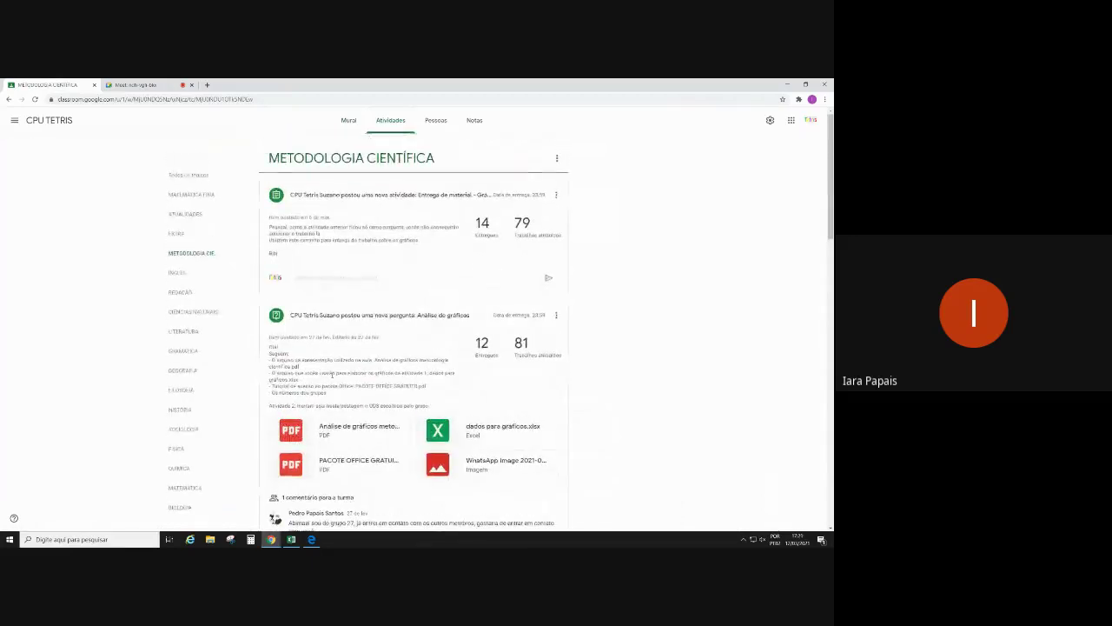
pyautogui.scroll(-3, 331, 377)
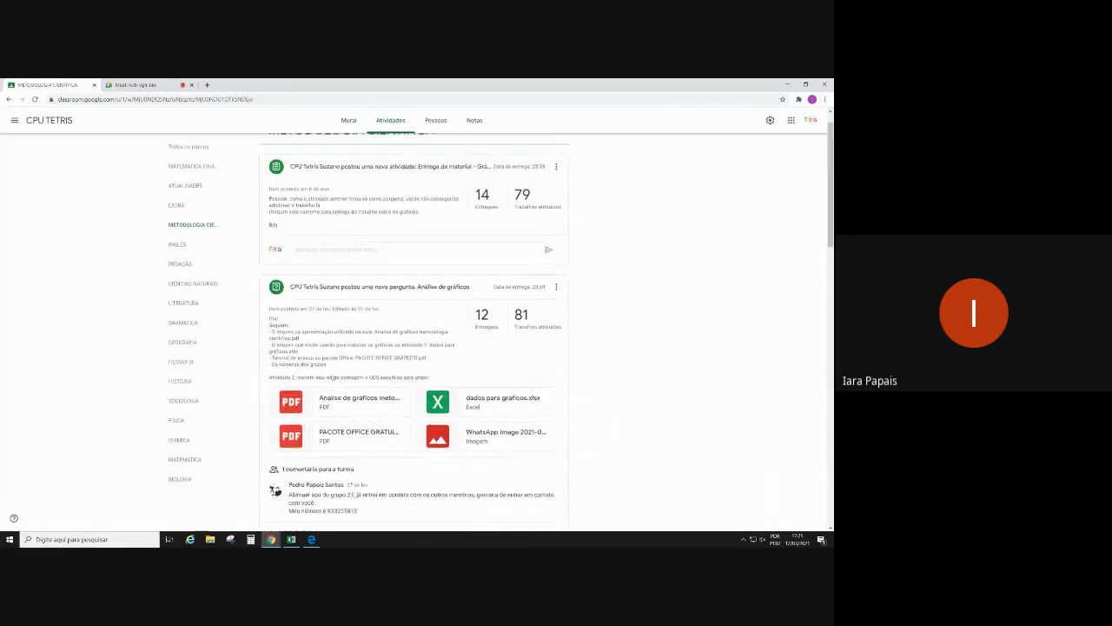
# Draft a class comment on the Análise de gráficos question with "Grupo 19", the group members' names and "- ODS".
pyautogui.click(328, 443)
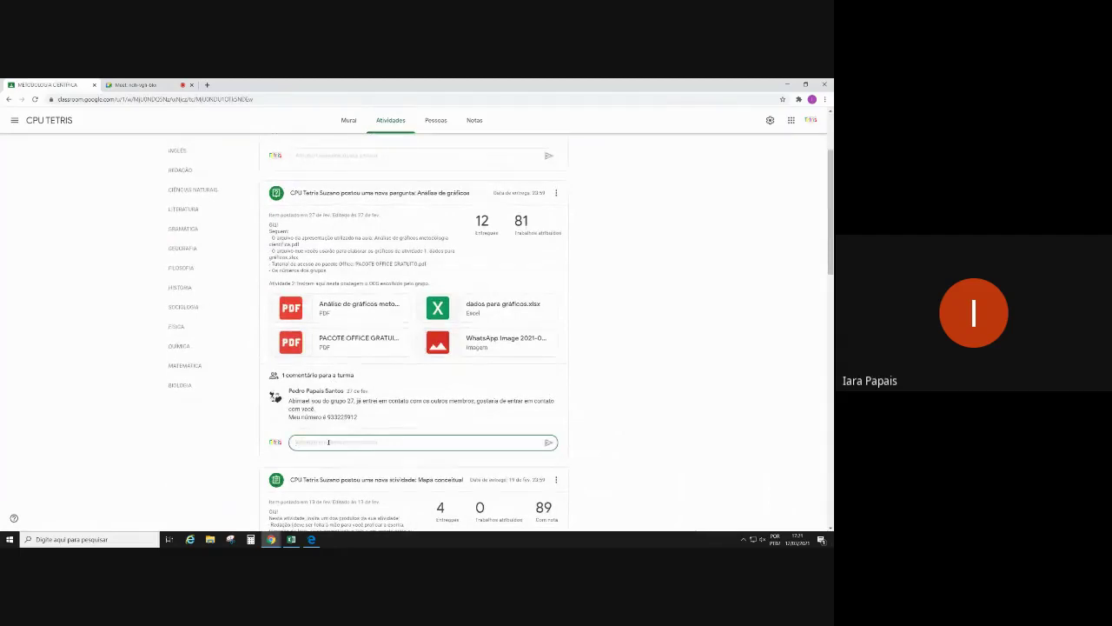
pyautogui.write('Oi 10')
pyautogui.press('BackSpace')
pyautogui.press('BackSpace')
pyautogui.press('BackSpace')
pyautogui.press('BackSpace')
pyautogui.press('BackSpace')
pyautogui.press('BackSpace')
pyautogui.write('João, Ani, Roberta')
pyautogui.write('- ODS')
# Check the chosen goal on the ATIVIDADE 2 slide and complete the Classroom comment draft with "7: energia".
pyautogui.click(313, 540)
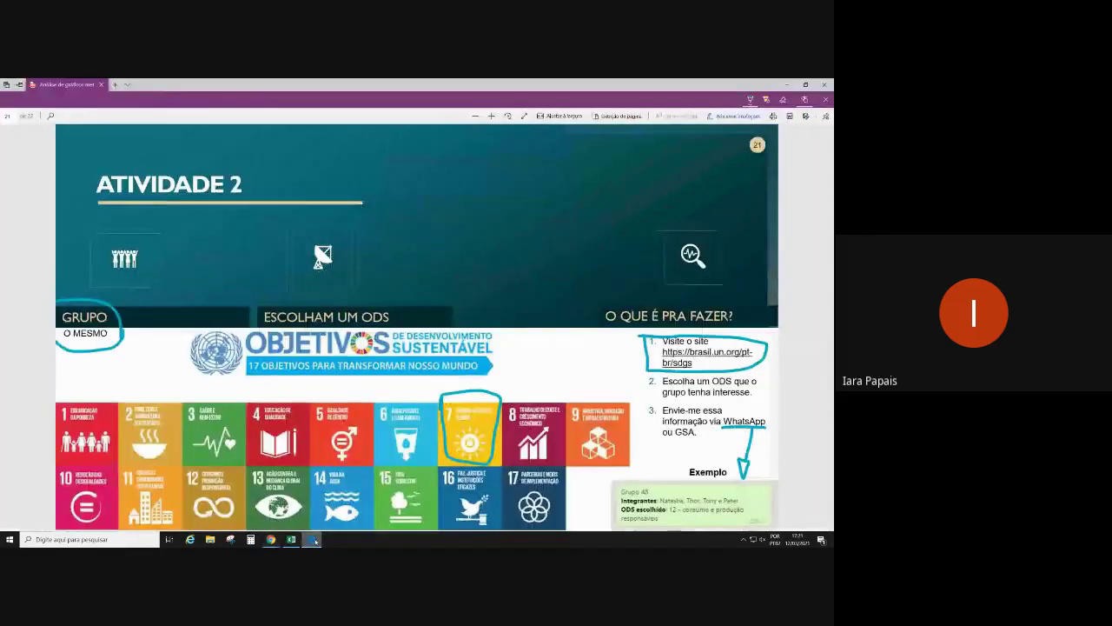
pyautogui.click(270, 539)
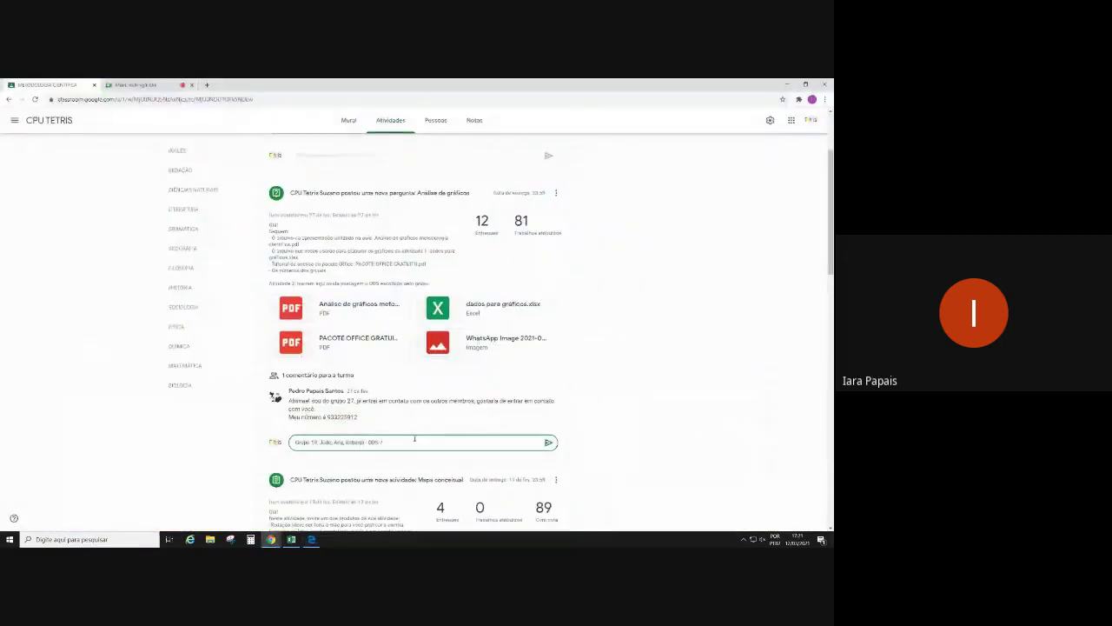
pyautogui.write('- ODS 7: energ')
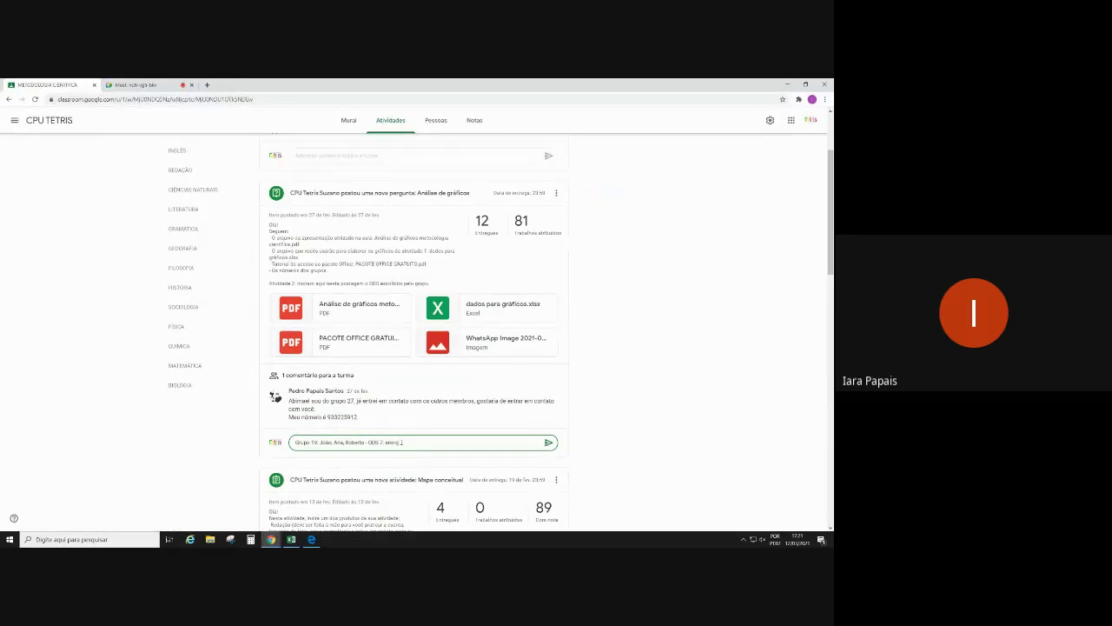
pyautogui.write('i')
# Back on the ATIVIDADE 2 slide, underline GSA, draw a second line from WhatsApp toward the example, and circle goal 12.
pyautogui.click(310, 540)
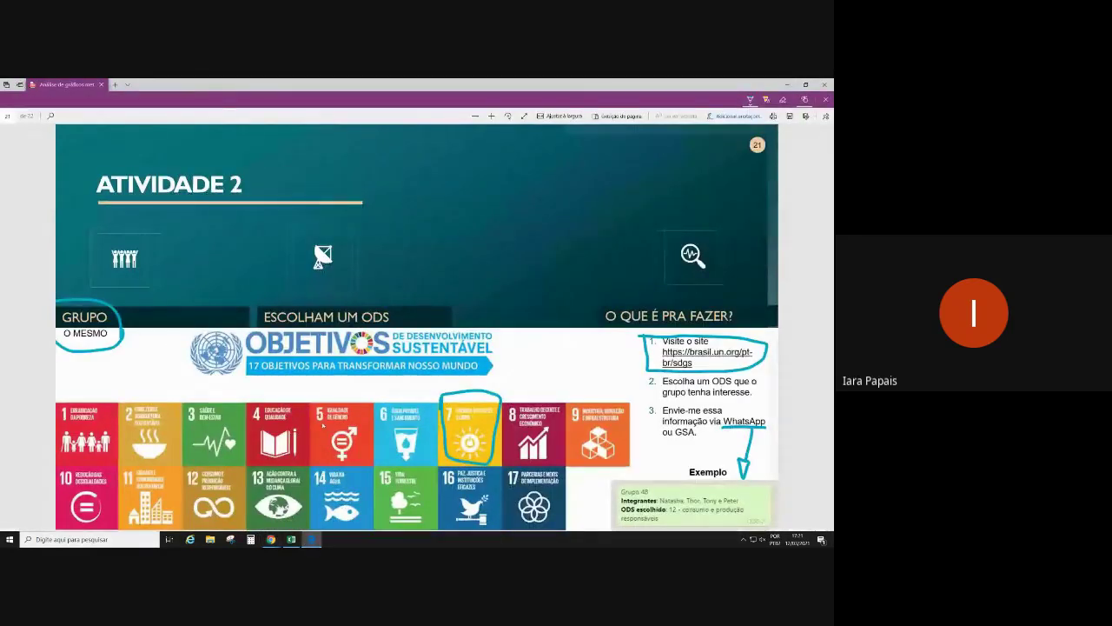
pyautogui.press('Left')
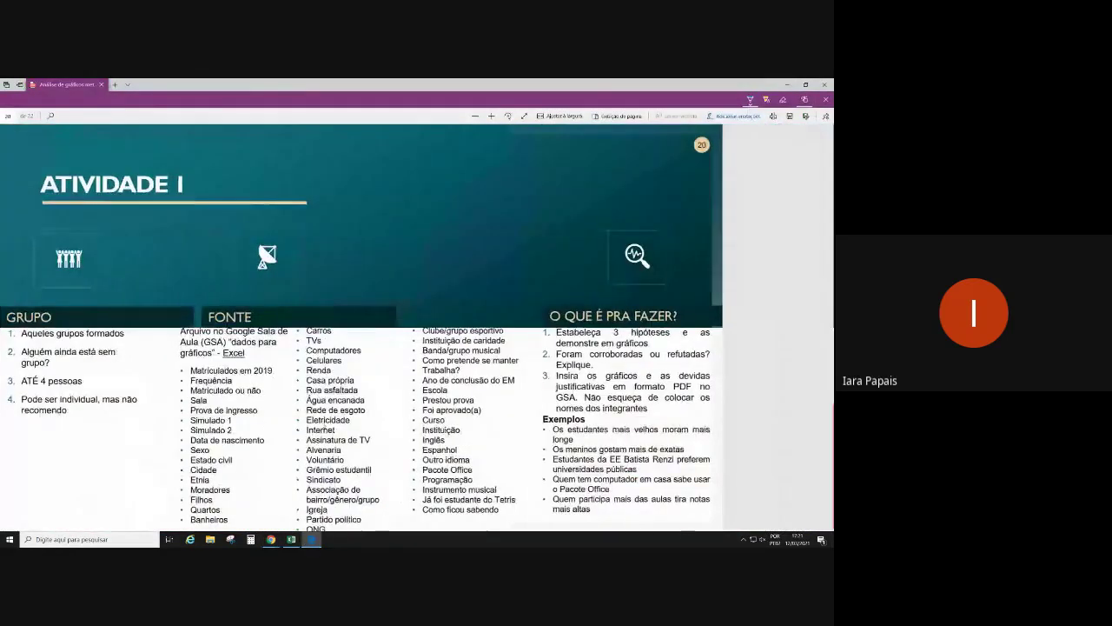
pyautogui.press('Right')
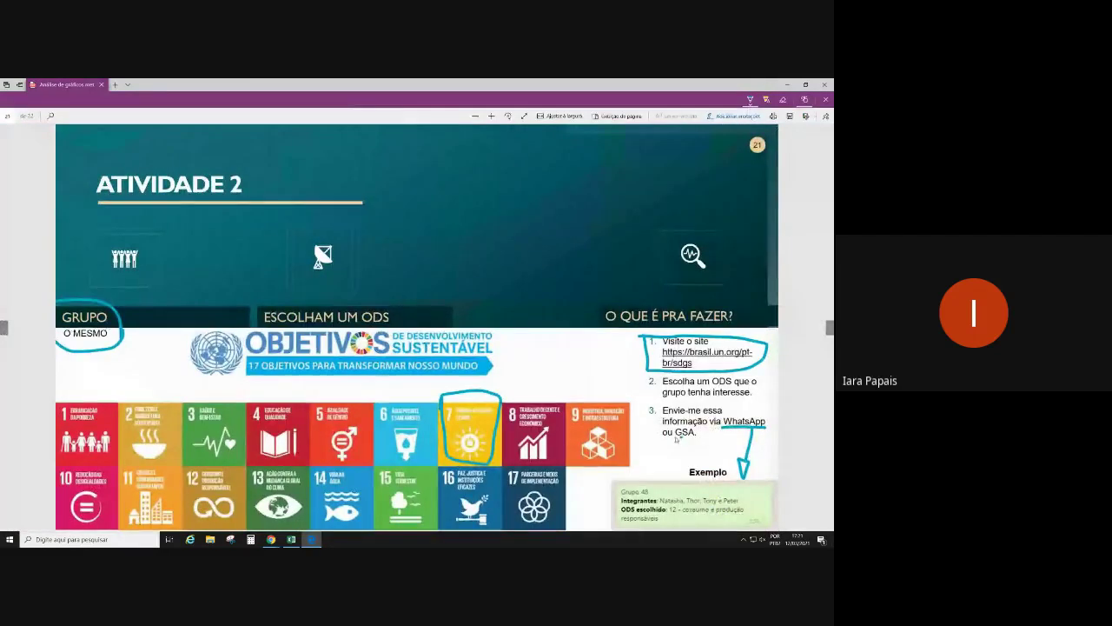
pyautogui.moveTo(675, 438); pyautogui.dragTo(699, 438)
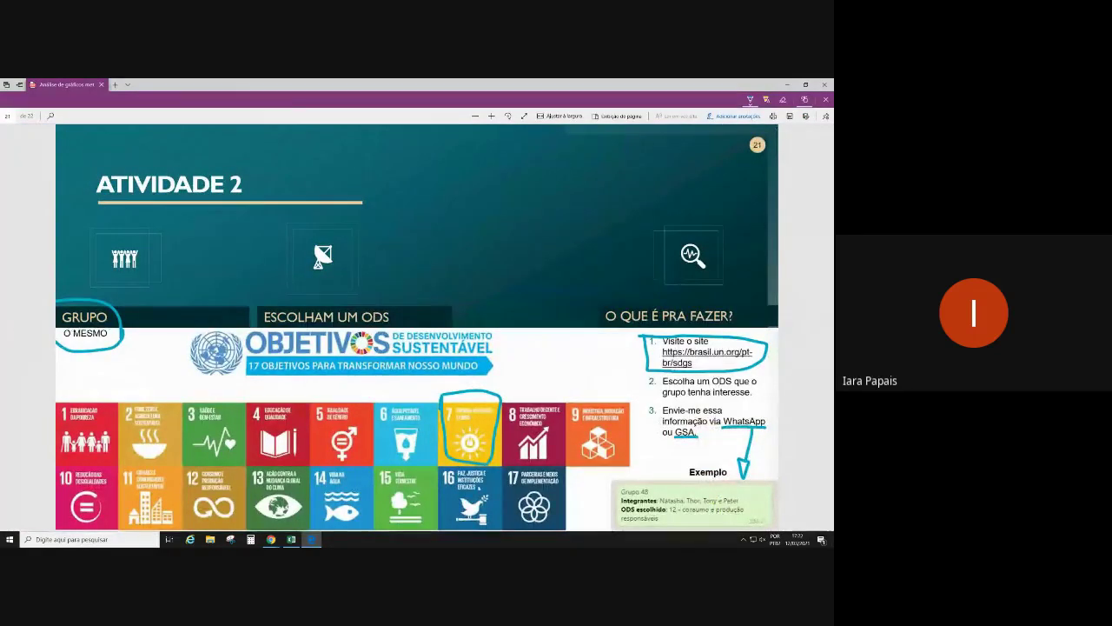
pyautogui.moveTo(724, 426); pyautogui.dragTo(728, 478)
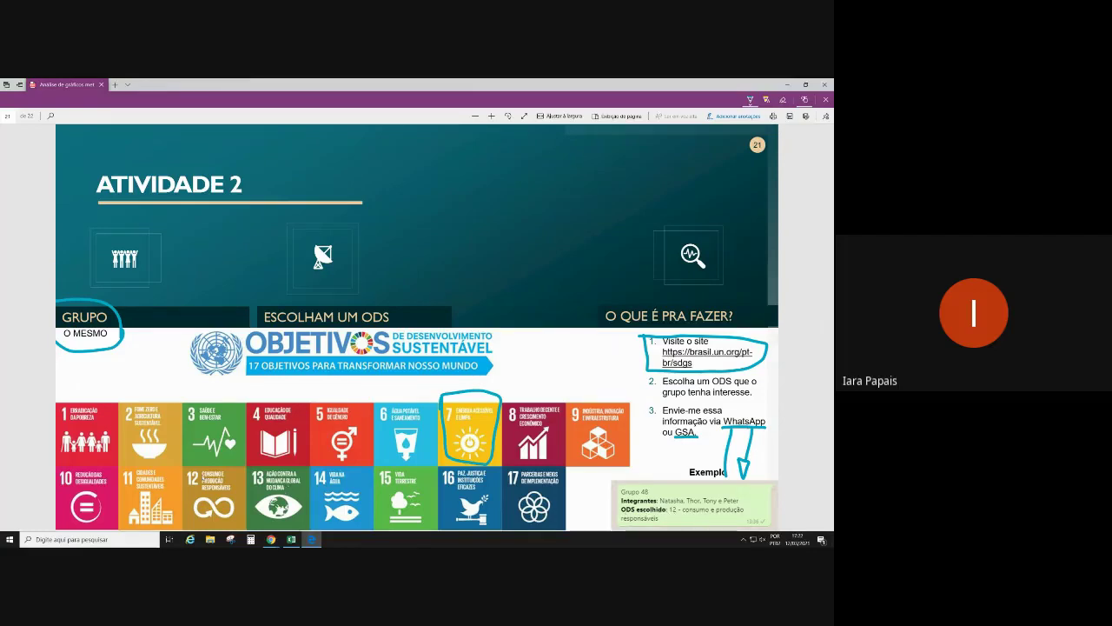
pyautogui.moveTo(188, 470)
pyautogui.mouseDown()
pyautogui.moveTo(188, 528)
pyautogui.moveTo(238, 508)
pyautogui.moveTo(187, 470)
pyautogui.mouseUp()
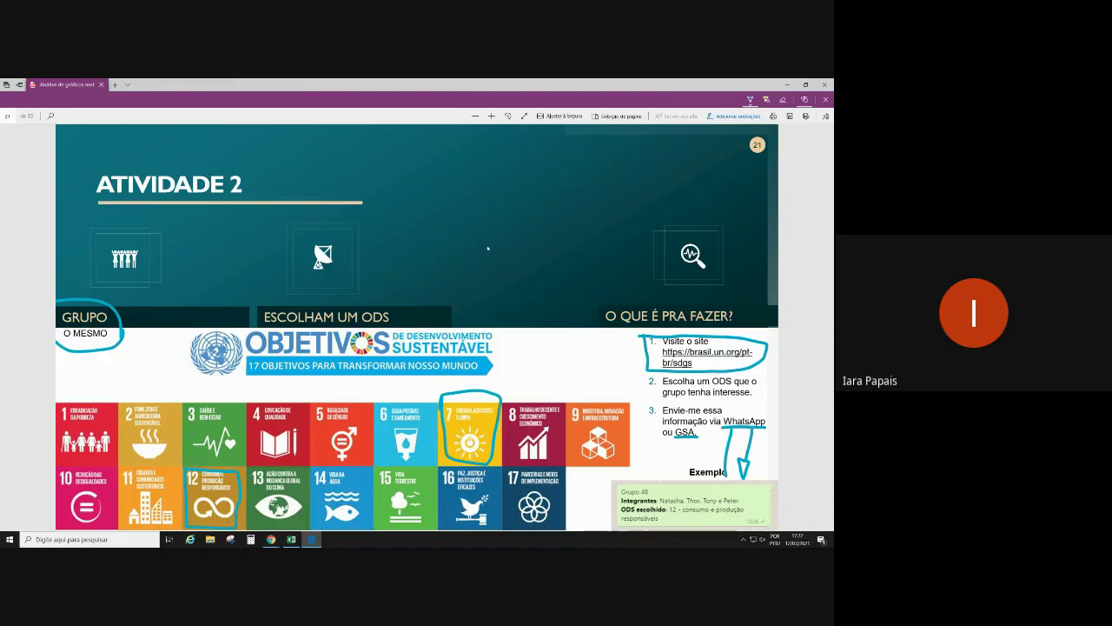
# On the ATIVIDADE 1 slide, underline the question about being without a group and the words "ser individual" and "recomendo".
pyautogui.press('Left')
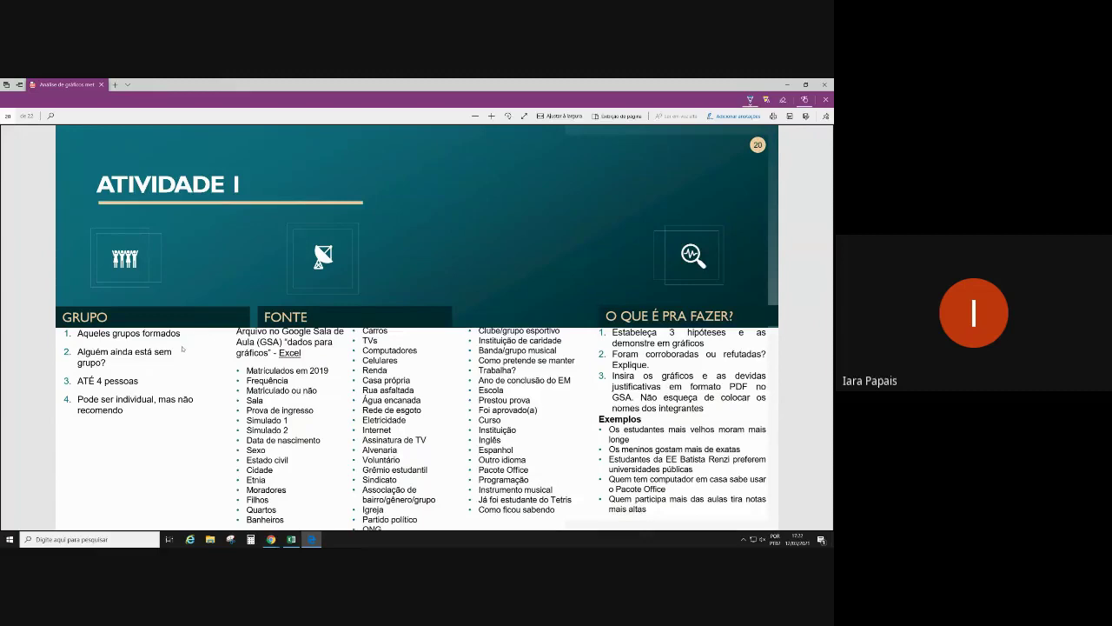
pyautogui.moveTo(71, 365); pyautogui.dragTo(162, 352)
pyautogui.moveTo(102, 404); pyautogui.dragTo(151, 405)
pyautogui.moveTo(78, 418); pyautogui.dragTo(123, 418)
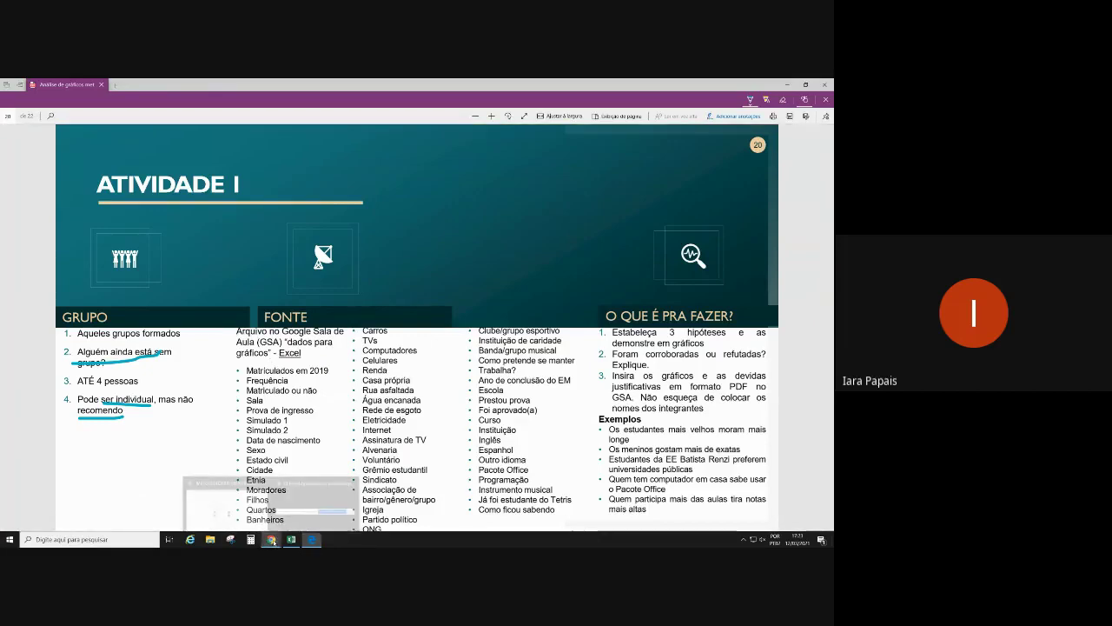
# Switch to the dados para gráficos workbook in Excel and look through the student data on the TUDO sheet.
pyautogui.click(226, 502)
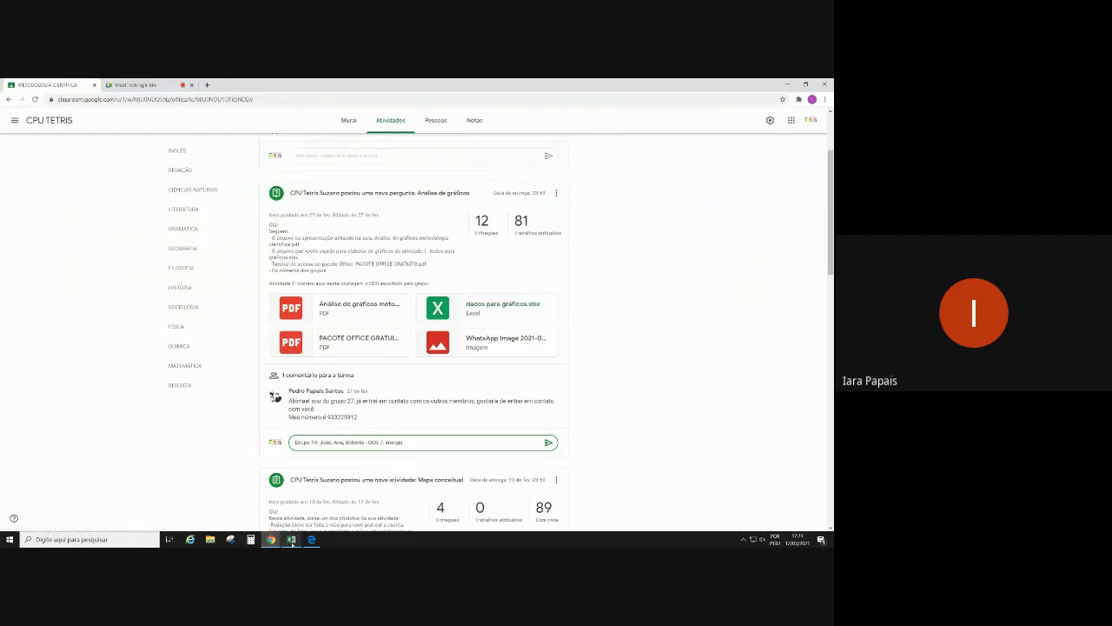
pyautogui.click(292, 540)
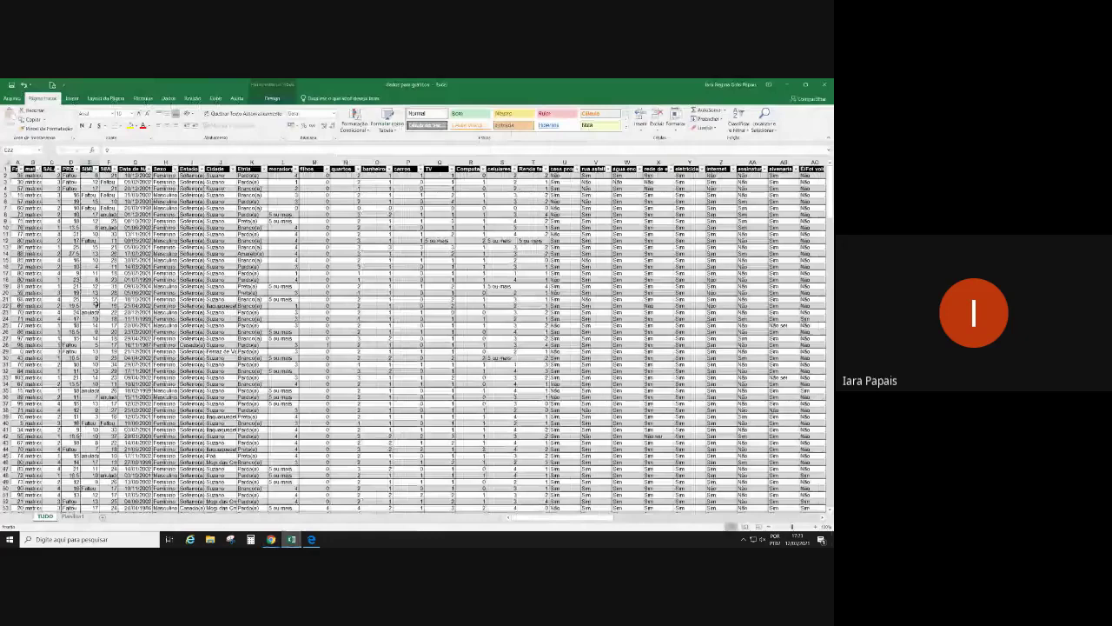
pyautogui.scroll(-20, 96, 303)
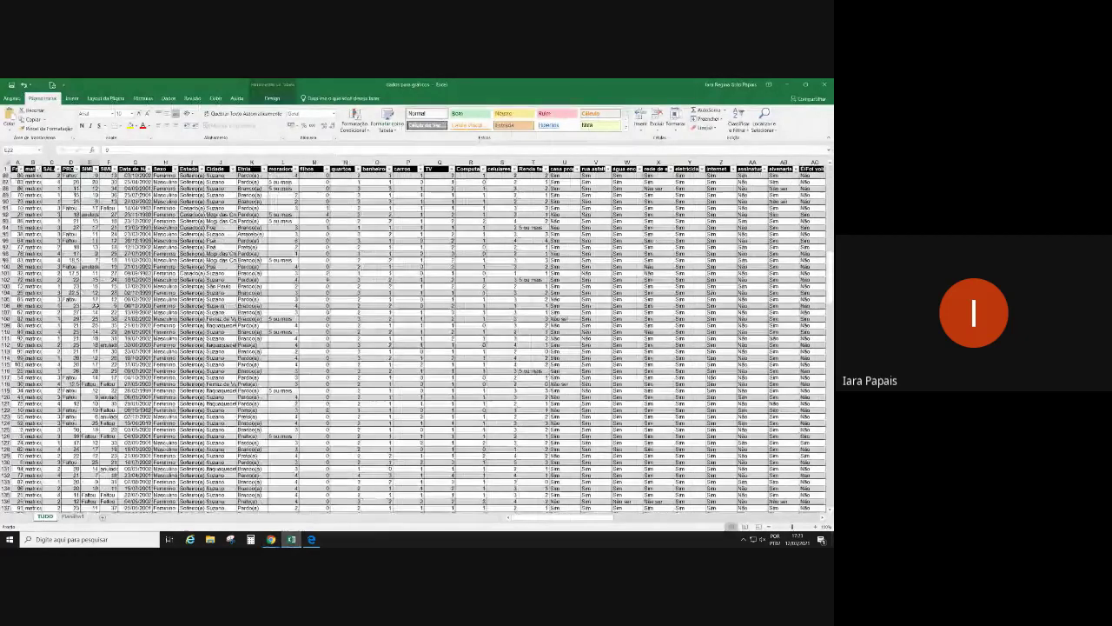
pyautogui.scroll(20, 96, 303)
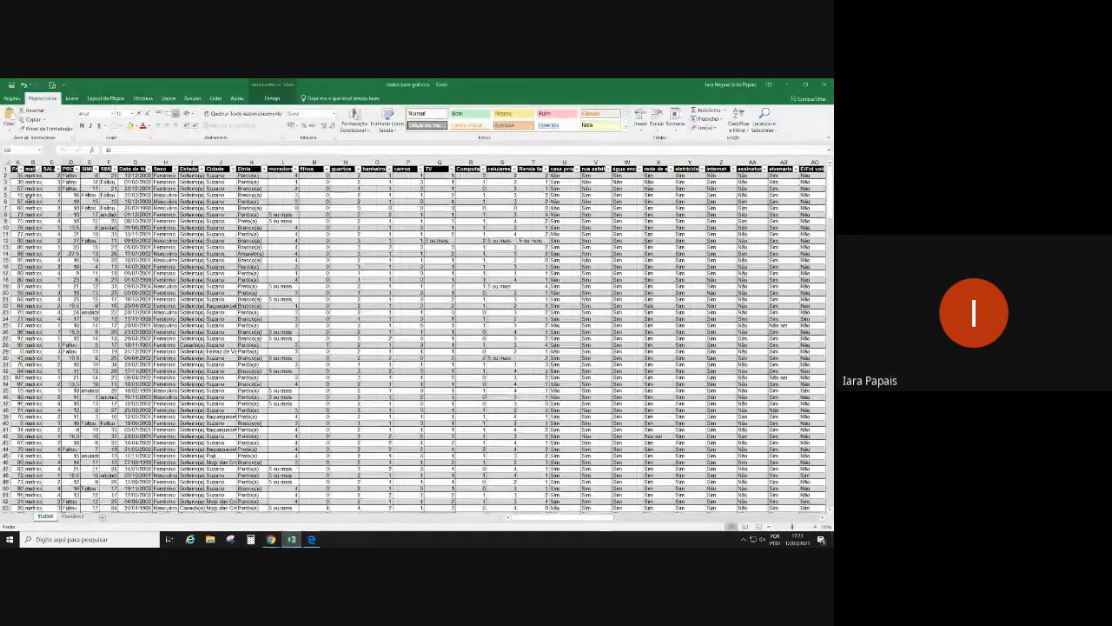
pyautogui.moveTo(27, 176); pyautogui.dragTo(26, 188)
pyautogui.click(404, 226)
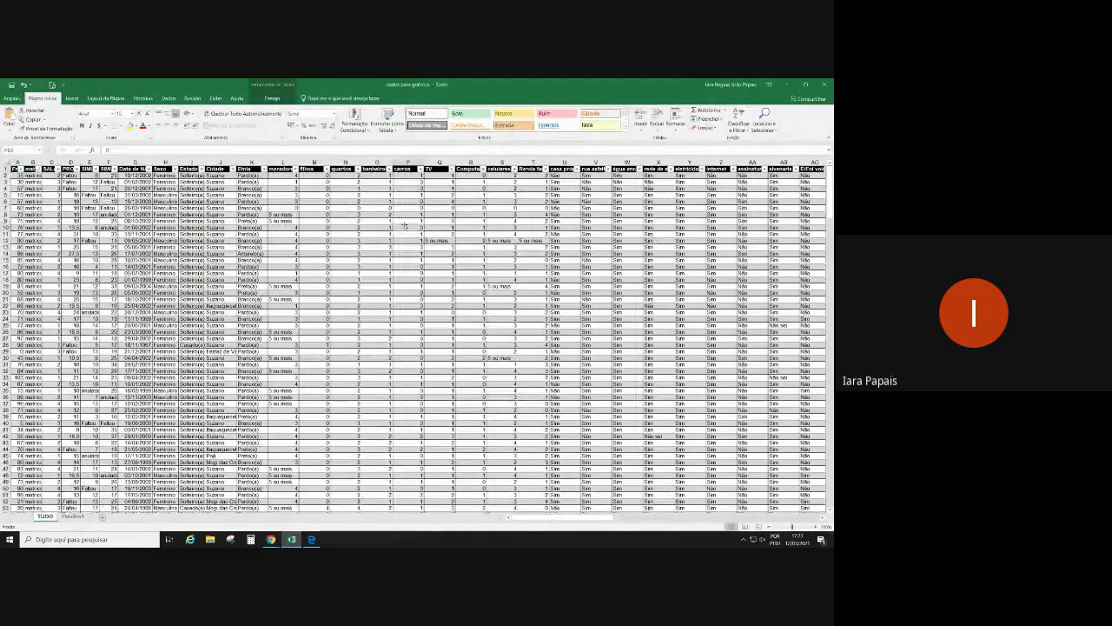
# Look across the TUDO sheet's survey columns through to the last one on how respondents heard about the course.
pyautogui.press('Right')
pyautogui.press('Right')
pyautogui.press('Right')
pyautogui.press('Right')
pyautogui.press('Right')
pyautogui.press('Right')
pyautogui.press('Right')
pyautogui.press('Right')
pyautogui.press('Right')
pyautogui.press('Right')
pyautogui.press('Right')
pyautogui.press('Right')
pyautogui.press('Right')
pyautogui.press('Right')
pyautogui.press('Right')
pyautogui.press('Right')
pyautogui.press('Right')
pyautogui.press('Right')
pyautogui.press('Right')
pyautogui.press('Right')
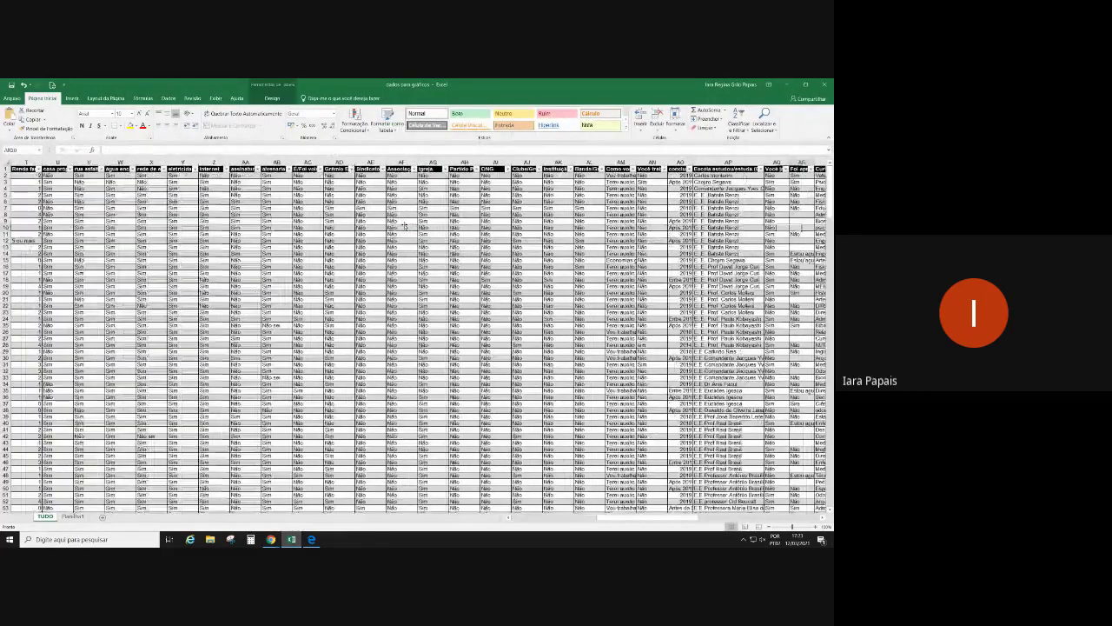
pyautogui.press('Right')
pyautogui.press('Right')
pyautogui.press('Right')
pyautogui.press('Right')
pyautogui.press('Right')
pyautogui.press('Right')
pyautogui.press('Right')
pyautogui.press('Right')
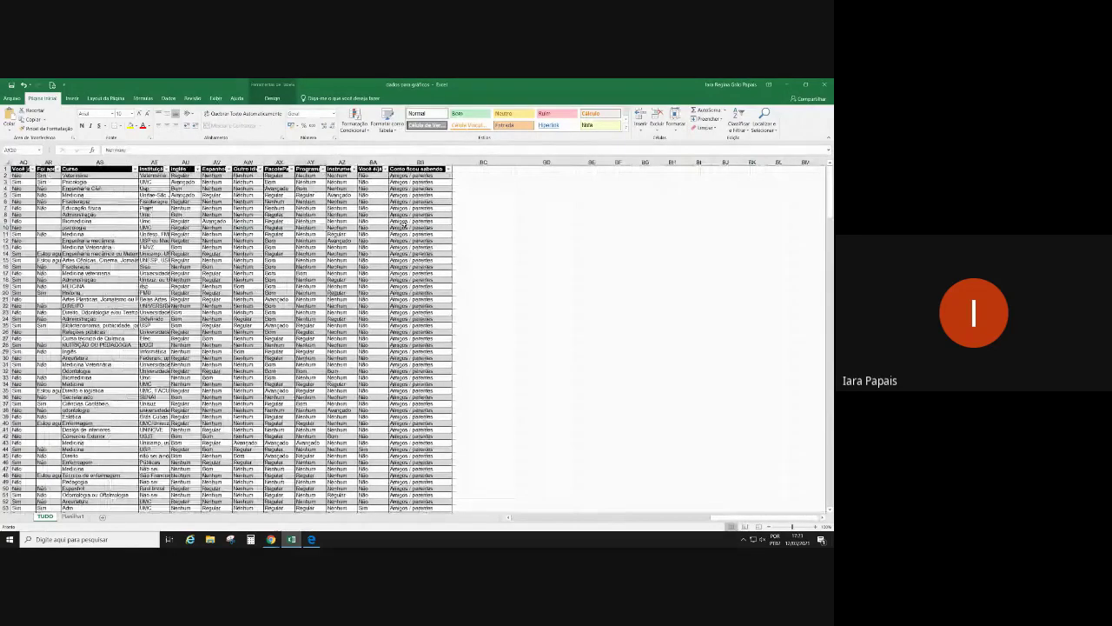
# Return across the TUDO sheet to the first column and its header row.
pyautogui.press('Left')
pyautogui.press('Left')
pyautogui.press('Left')
pyautogui.press('Left')
pyautogui.press('Left')
pyautogui.press('Left')
pyautogui.press('Left')
pyautogui.press('Left')
pyautogui.press('Left')
pyautogui.press('Left')
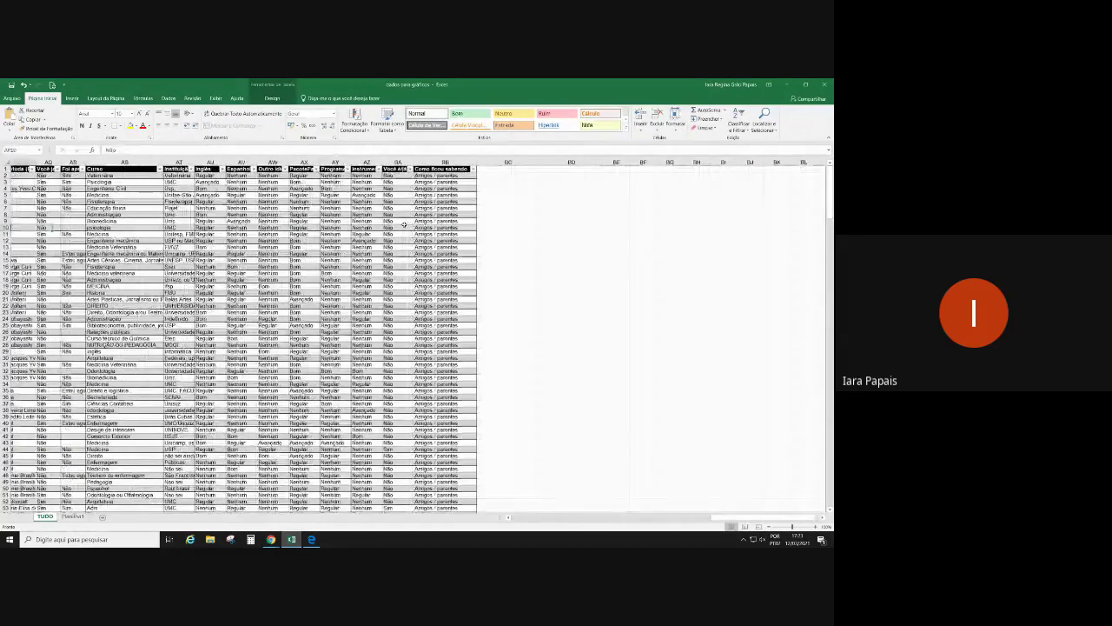
pyautogui.press('Left')
pyautogui.press('Left')
pyautogui.press('Left')
pyautogui.press('Left')
pyautogui.press('Left')
pyautogui.press('Left')
pyautogui.press('Left')
pyautogui.press('Left')
pyautogui.press('Left')
pyautogui.press('Left')
pyautogui.press('Left')
pyautogui.press('Left')
pyautogui.press('Left')
pyautogui.press('Left')
pyautogui.press('Left')
pyautogui.press('Left')
pyautogui.press('Left')
pyautogui.press('Left')
pyautogui.press('Left')
pyautogui.press('Left')
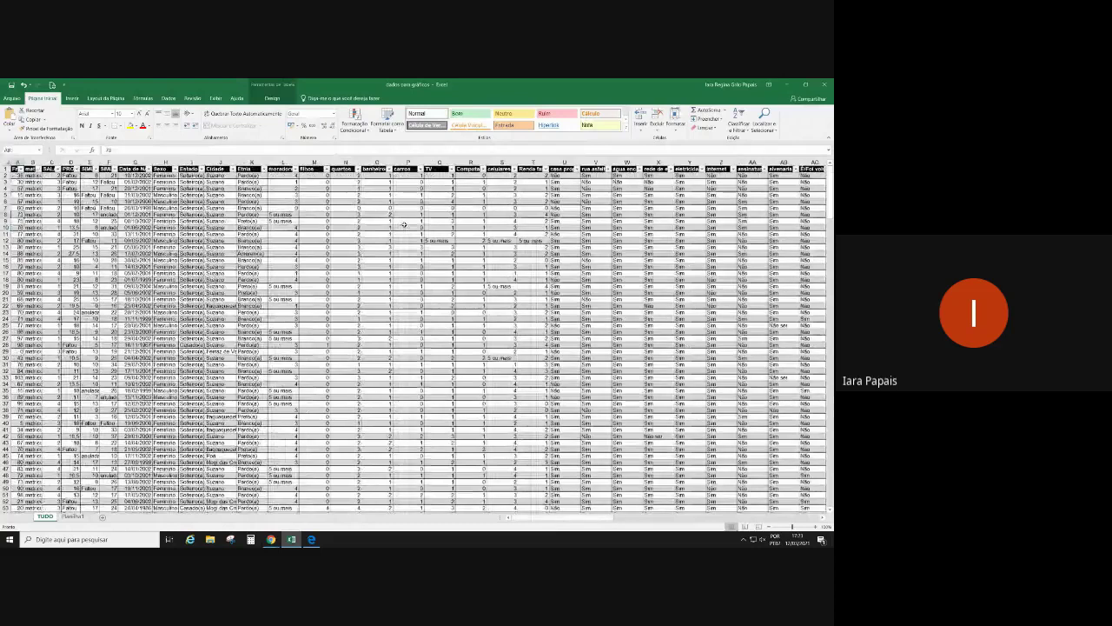
pyautogui.press('Up')
pyautogui.press('Up')
pyautogui.press('Up')
pyautogui.press('Up')
pyautogui.press('Up')
pyautogui.press('Up')
pyautogui.press('Up')
pyautogui.press('Up')
pyautogui.press('Up')
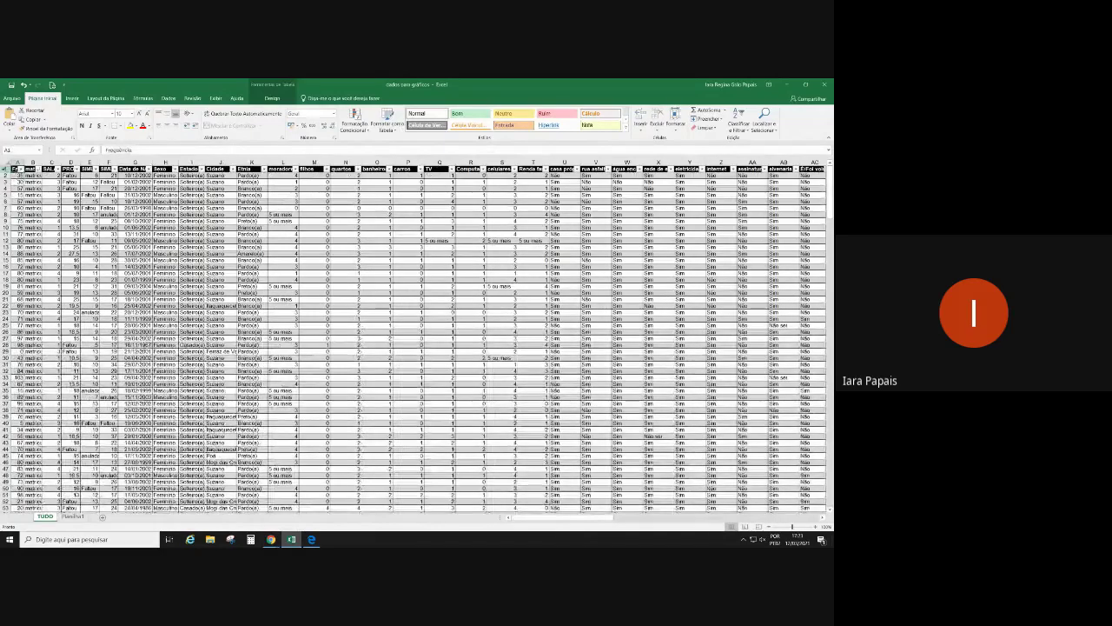
# Examine how the table is organised by selecting rows 5 and 7, the Etnia column and the Frequência column.
pyautogui.click(13, 168)
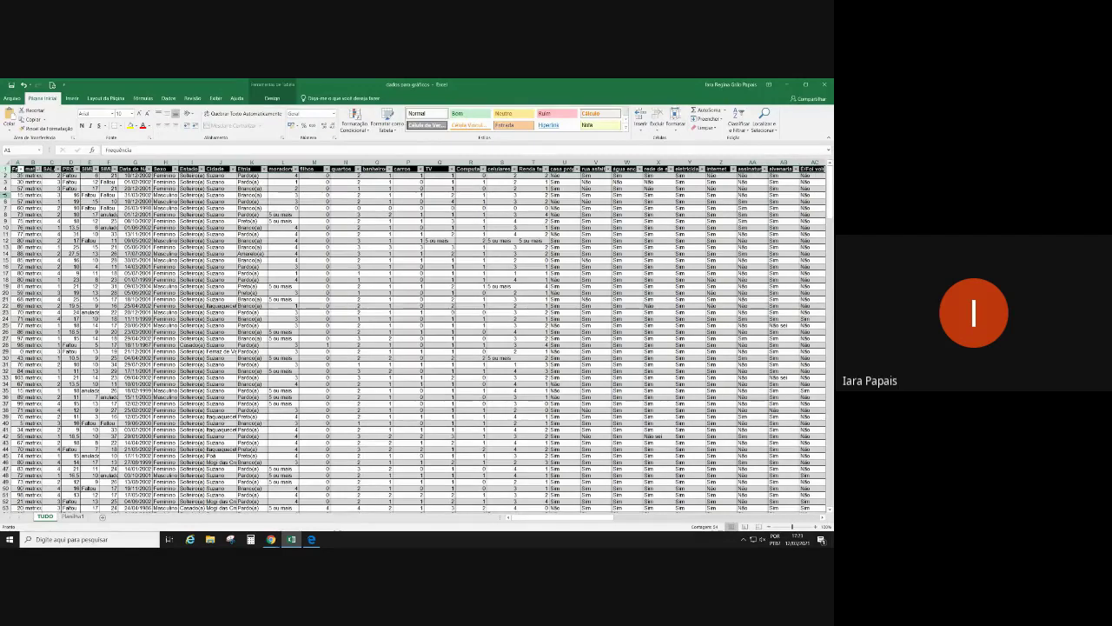
pyautogui.moveTo(7, 195); pyautogui.dragTo(7, 201)
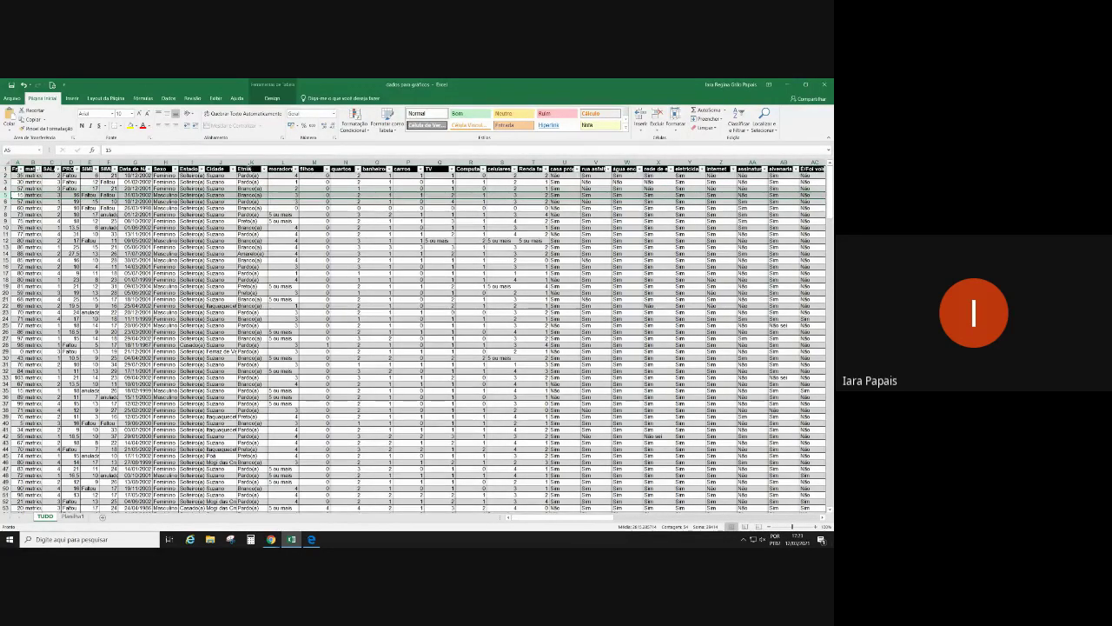
pyautogui.click(251, 165)
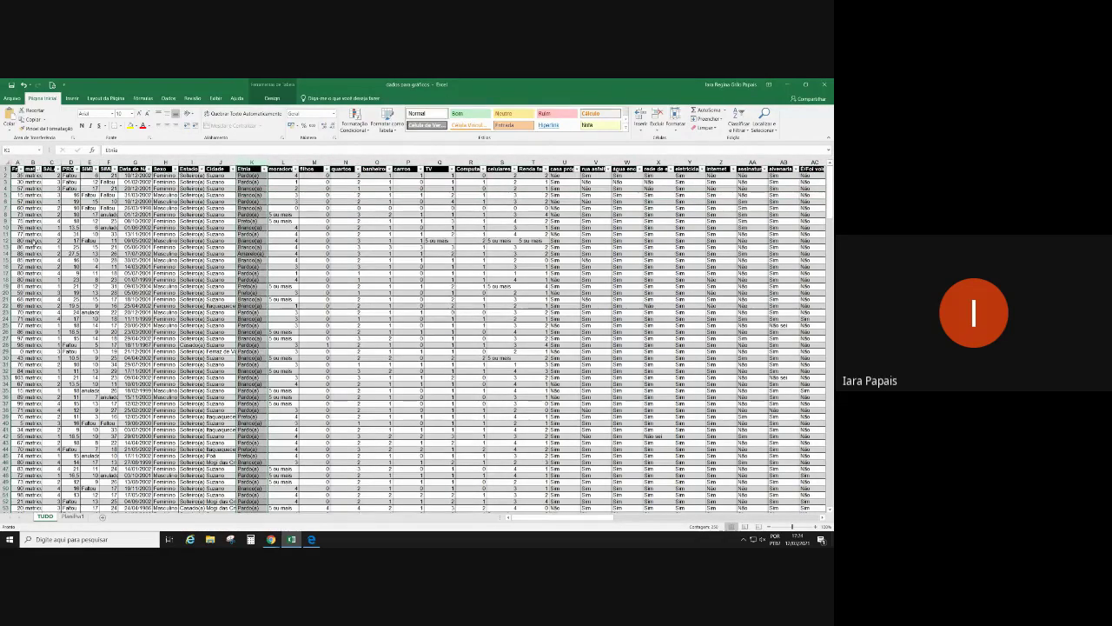
pyautogui.click(32, 240)
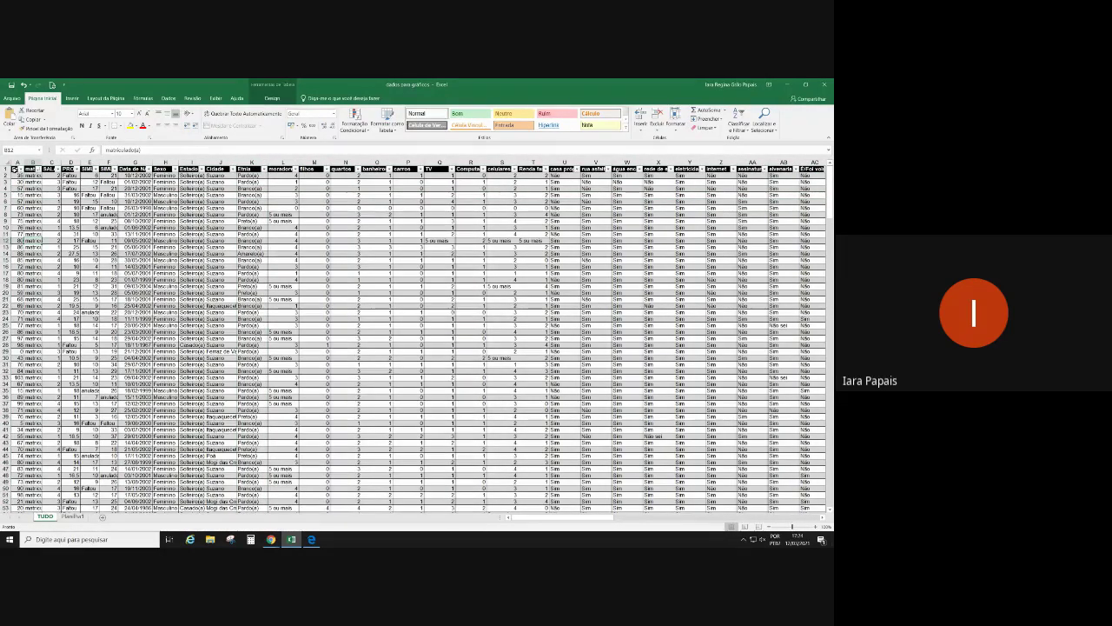
pyautogui.click(5, 208)
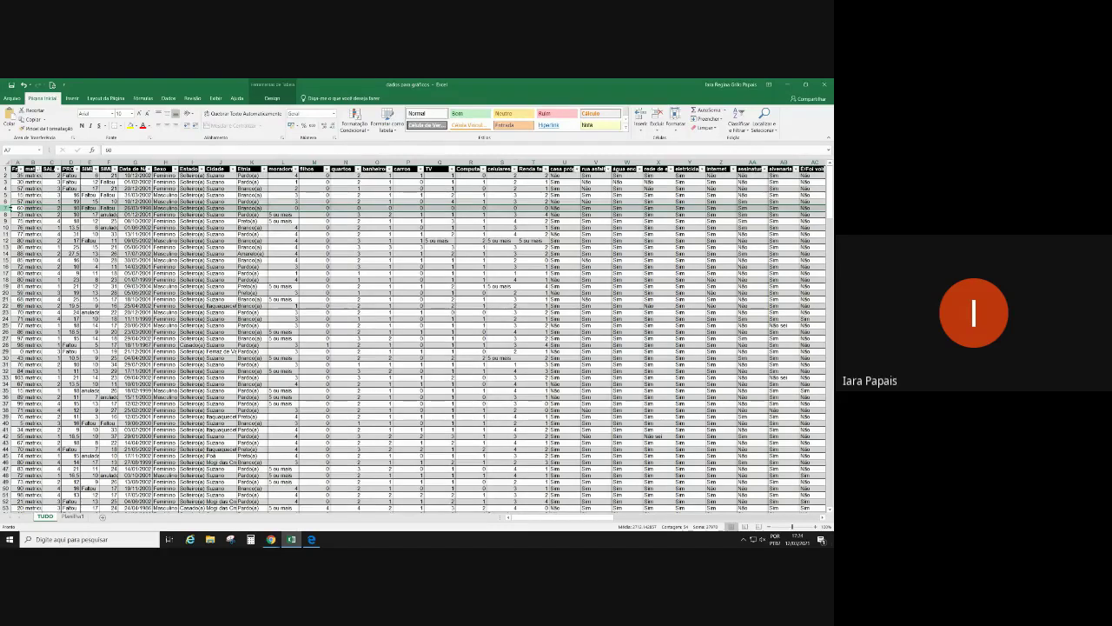
pyautogui.click(107, 209)
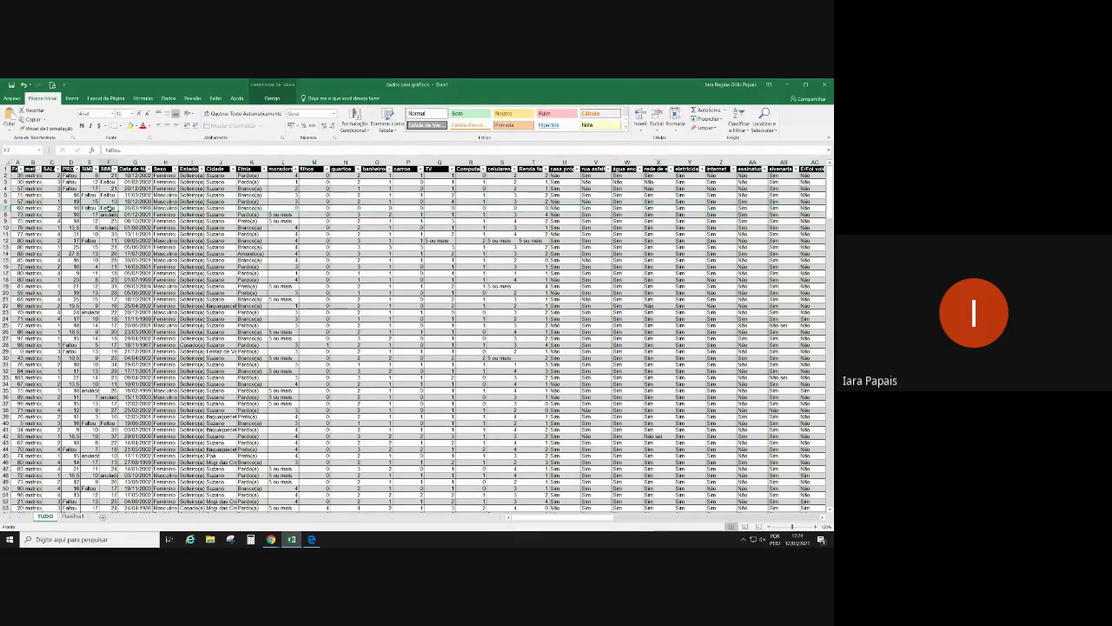
pyautogui.click(35, 209)
pyautogui.click(14, 169)
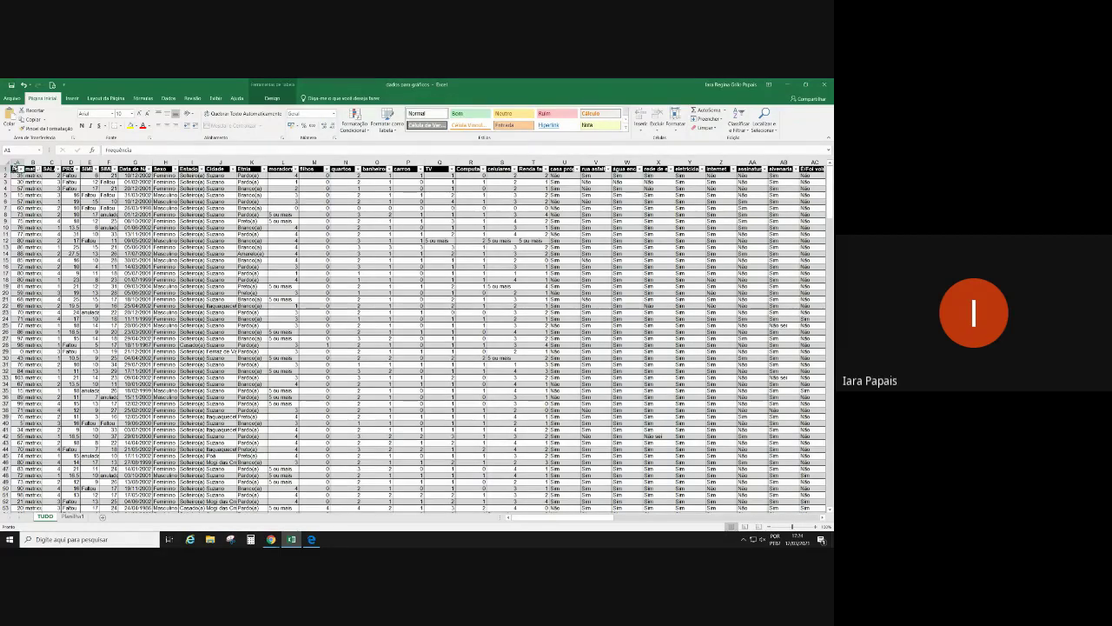
pyautogui.click(15, 163)
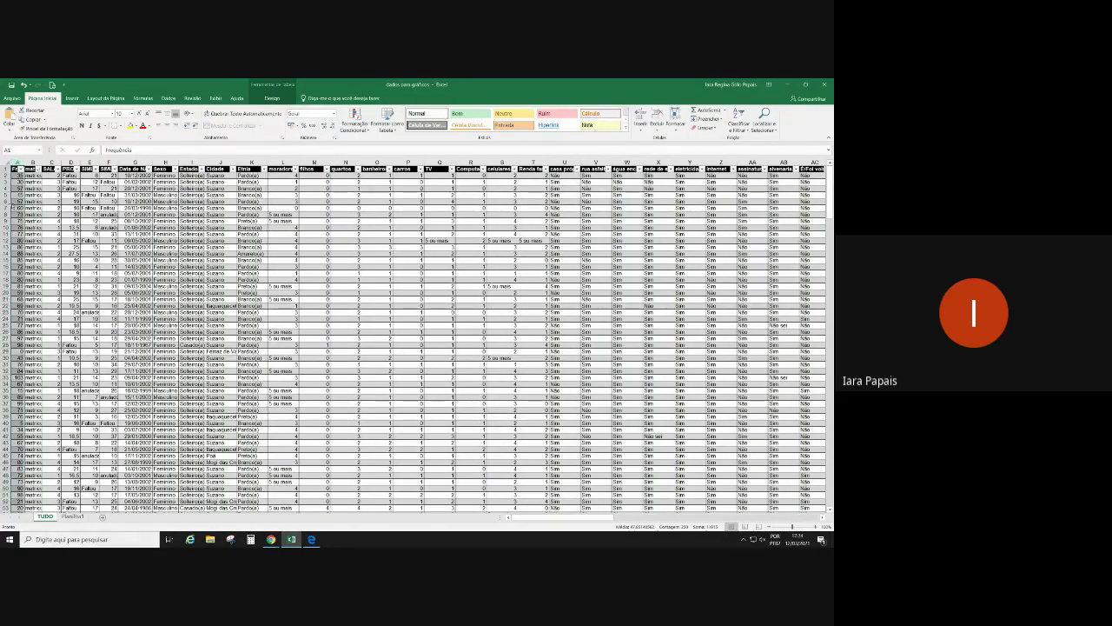
# Fill row 3 of the TUDO sheet with yellow.
pyautogui.click(5, 182)
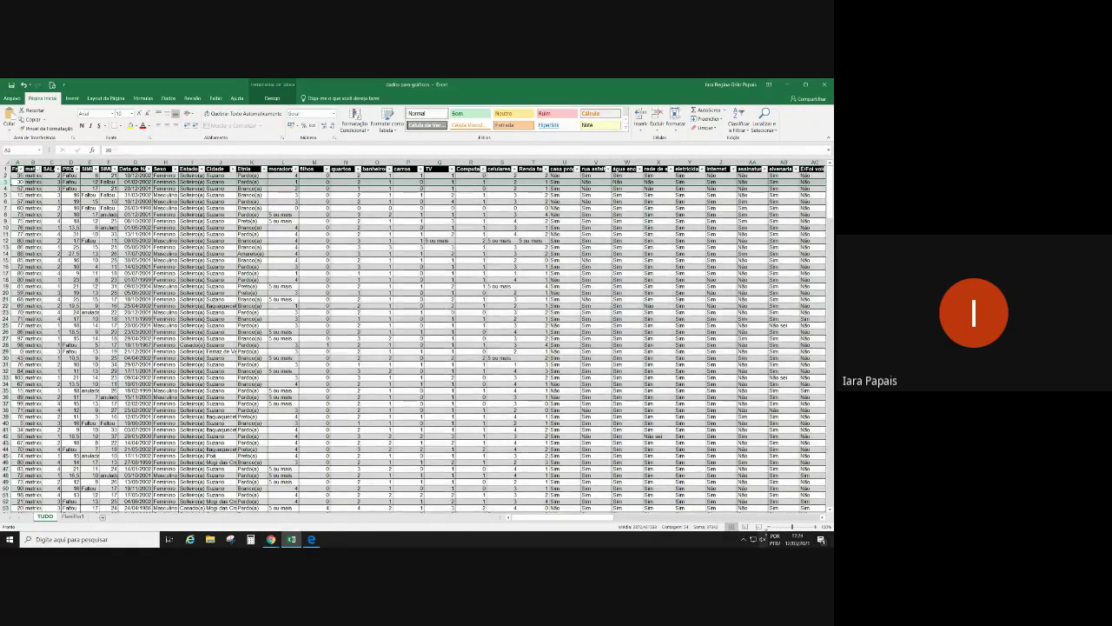
pyautogui.click(815, 527)
pyautogui.click(815, 527)
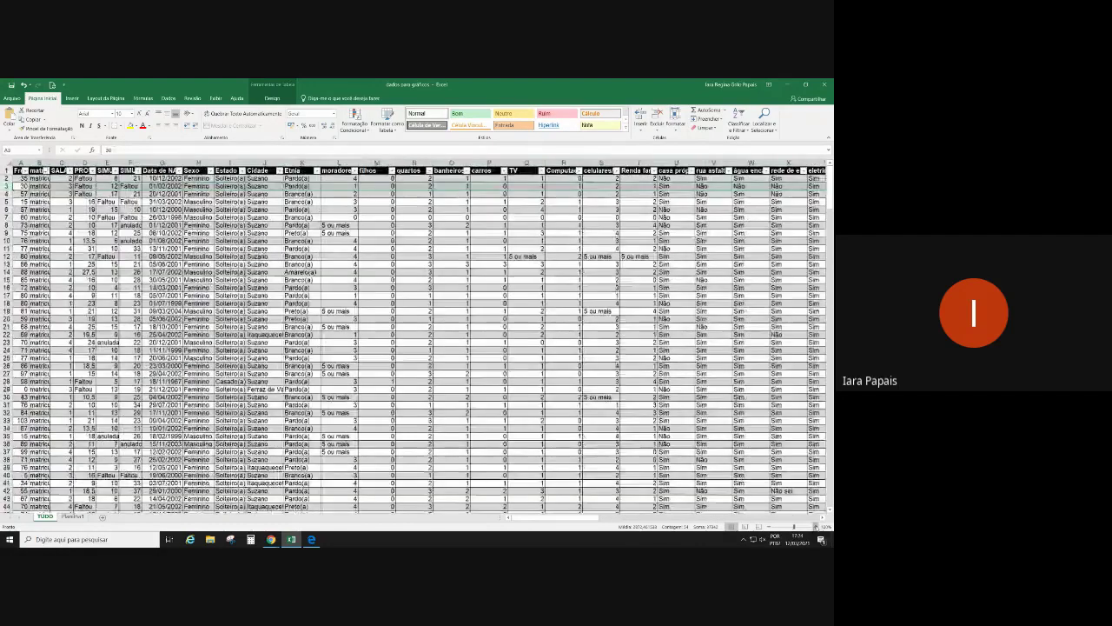
pyautogui.click(815, 527)
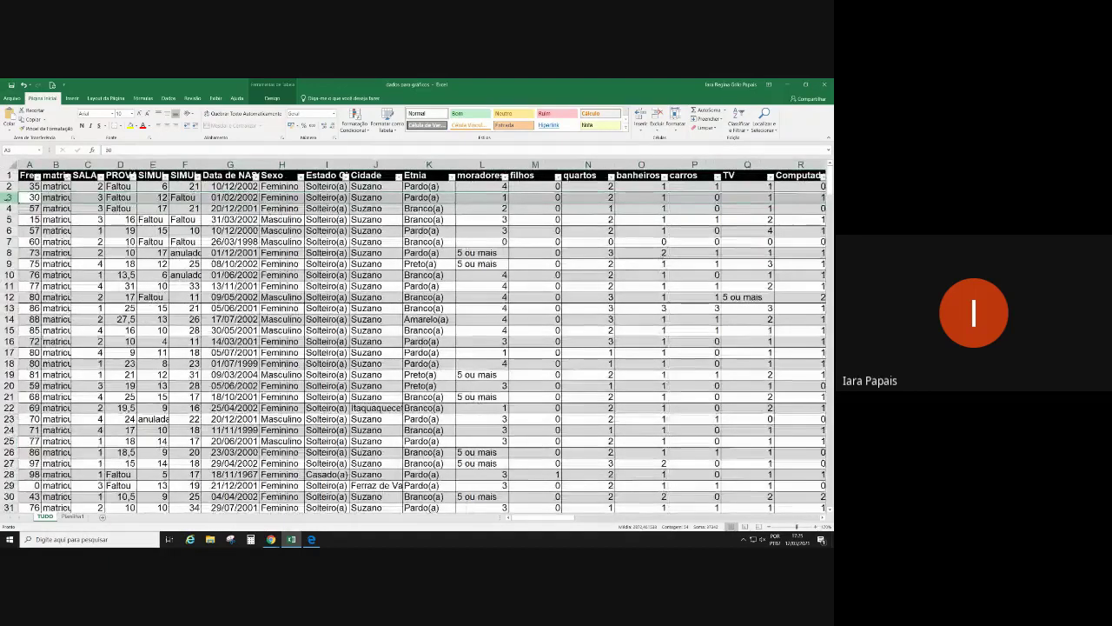
pyautogui.click(130, 126)
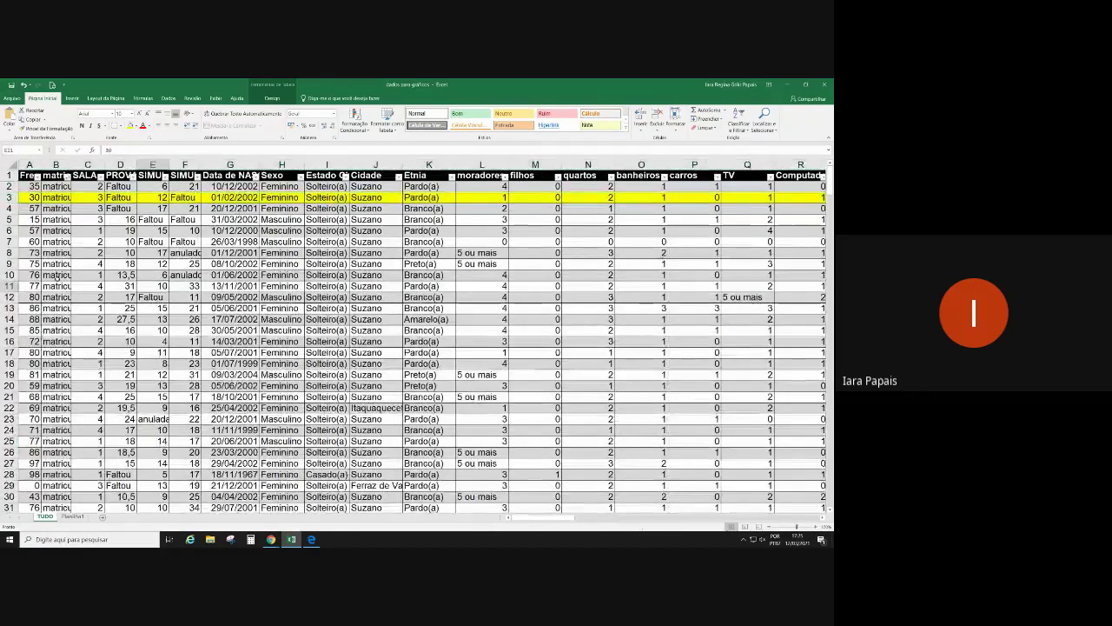
# Examine the cells of the yellow row and the list of filter values in the Frequência column, keeping all values selected.
pyautogui.click(54, 197)
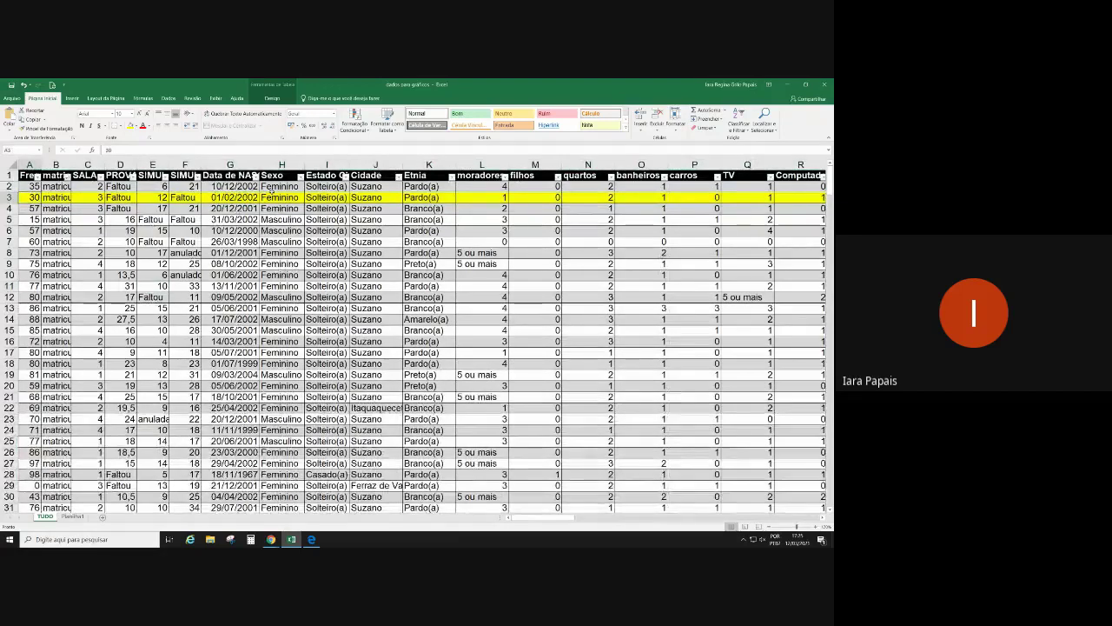
pyautogui.click(295, 202)
pyautogui.click(33, 197)
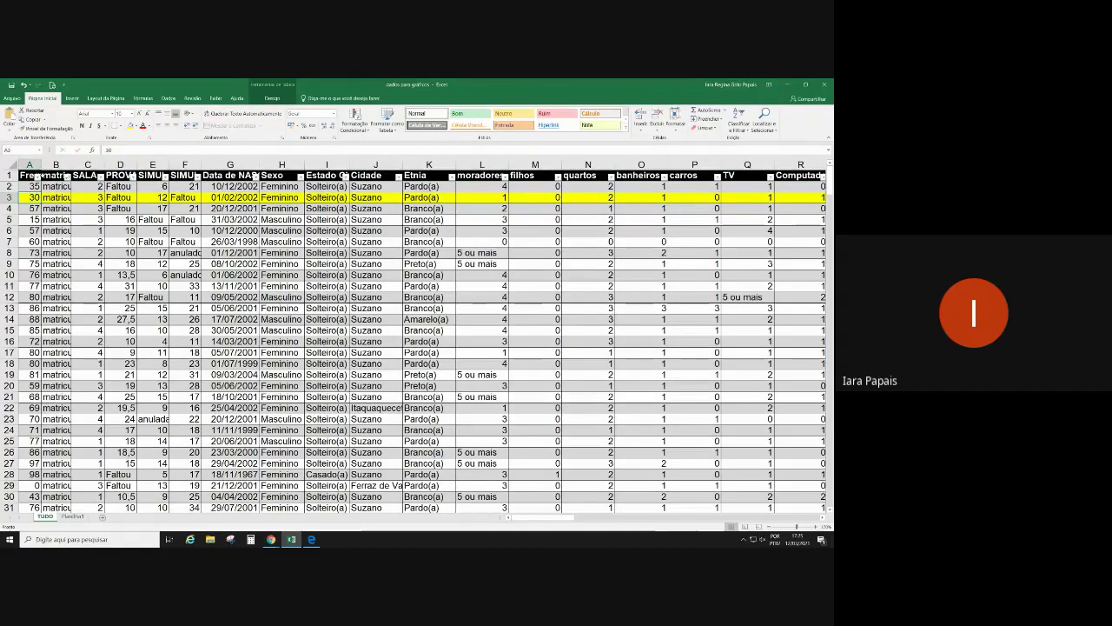
pyautogui.click(38, 176)
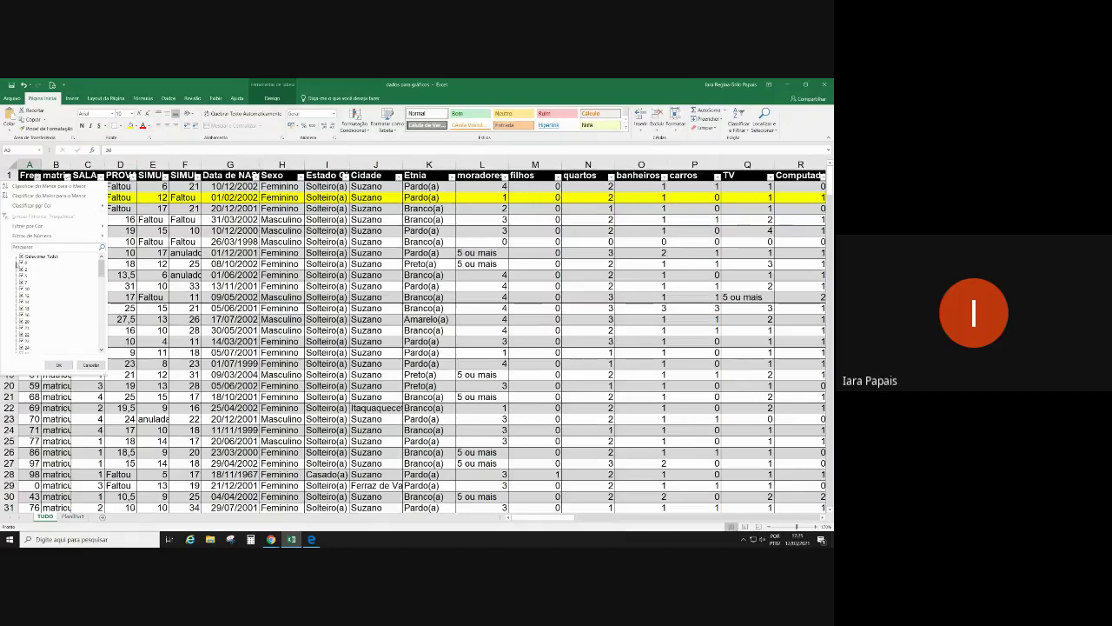
pyautogui.scroll(-10, 61, 304)
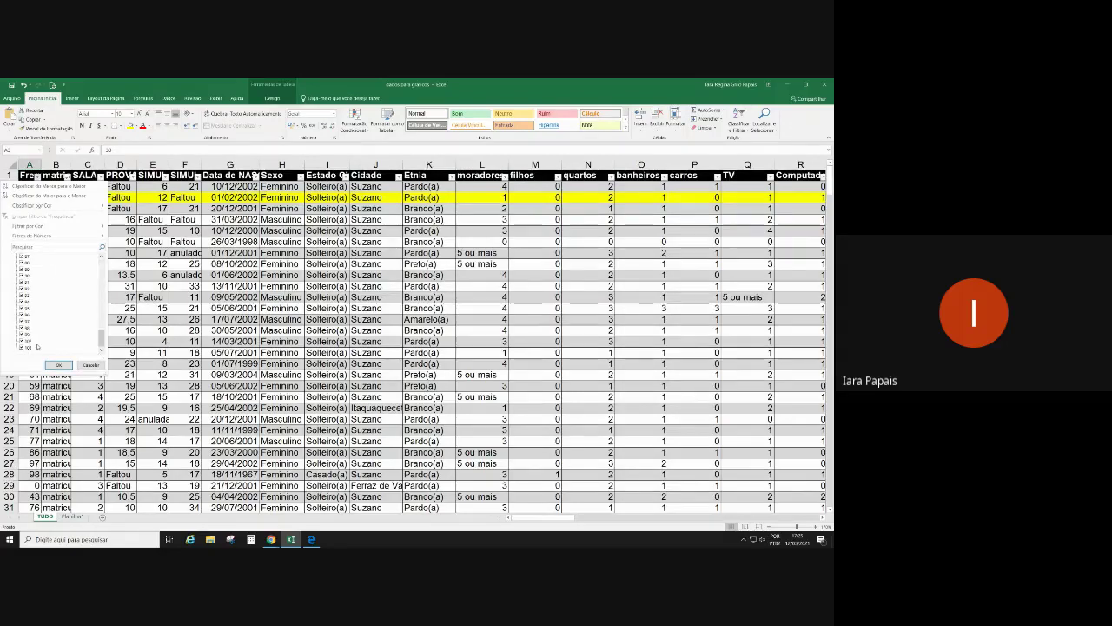
pyautogui.click(66, 365)
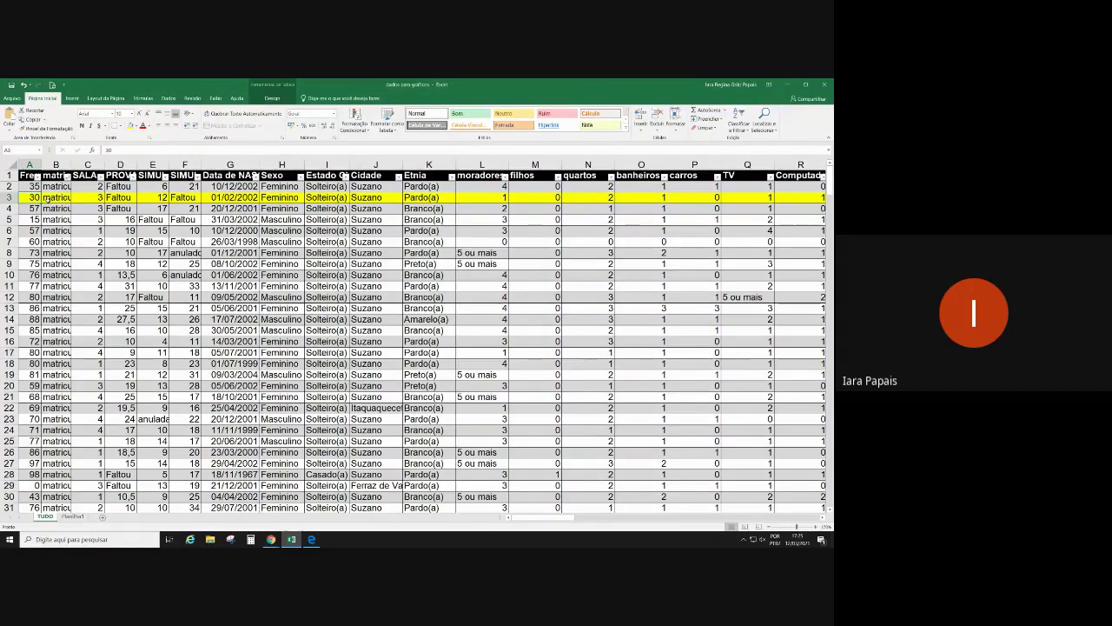
# Examine the filter values of the enrolment status column and the SALA column, keeping all values selected.
pyautogui.click(57, 198)
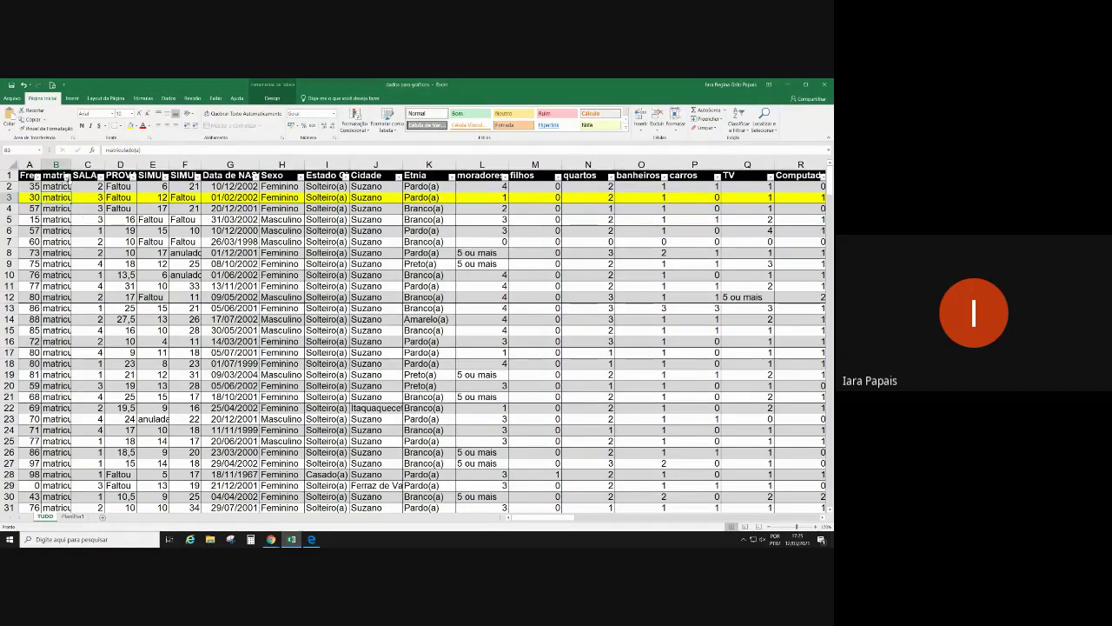
pyautogui.click(67, 176)
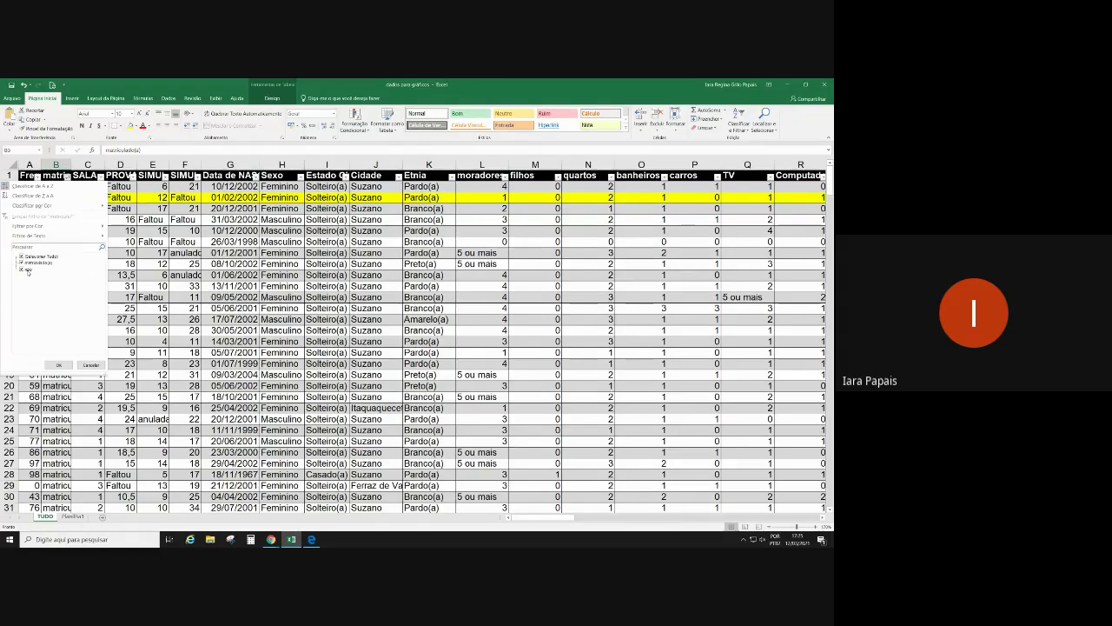
pyautogui.click(58, 365)
pyautogui.click(94, 232)
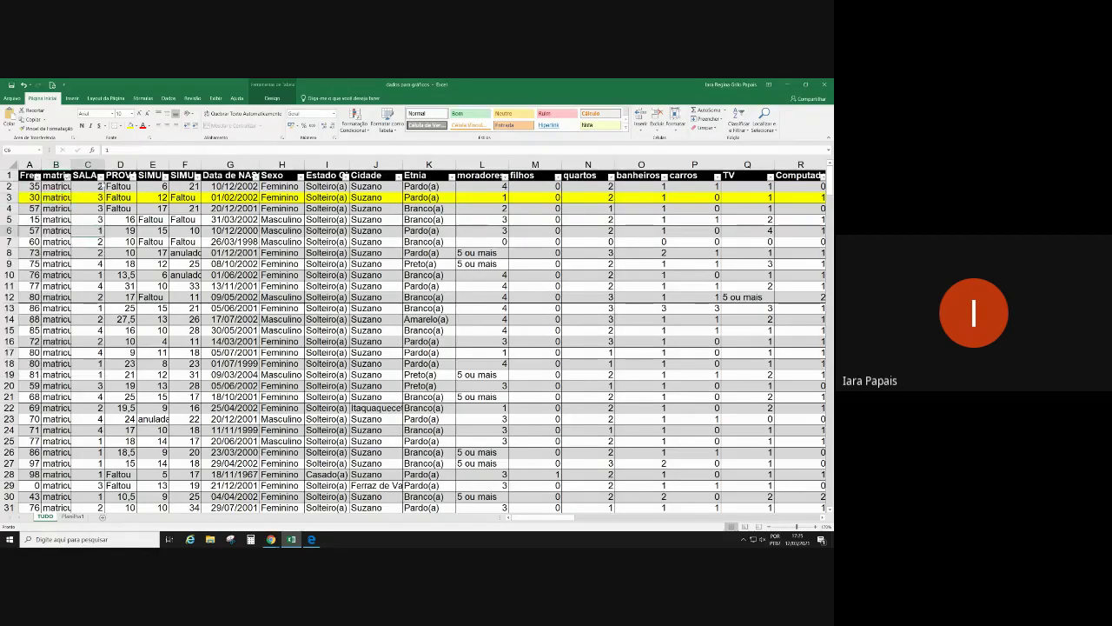
pyautogui.click(100, 176)
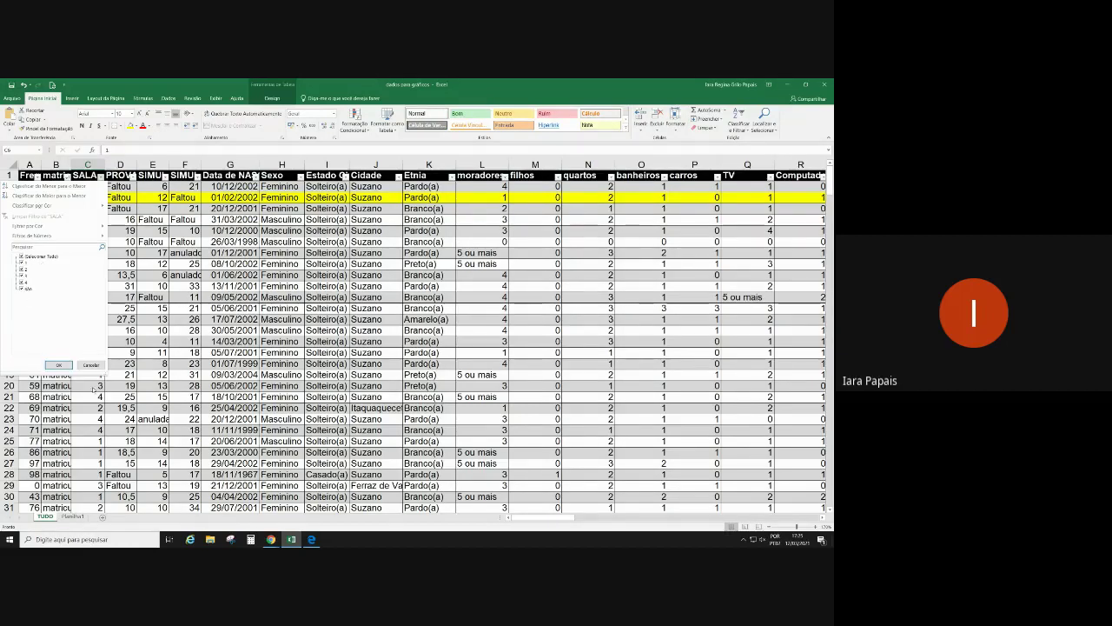
pyautogui.click(63, 365)
# Examine the full list of filter values in the PROVA DE INGRESSO column, keeping all values selected.
pyautogui.click(130, 176)
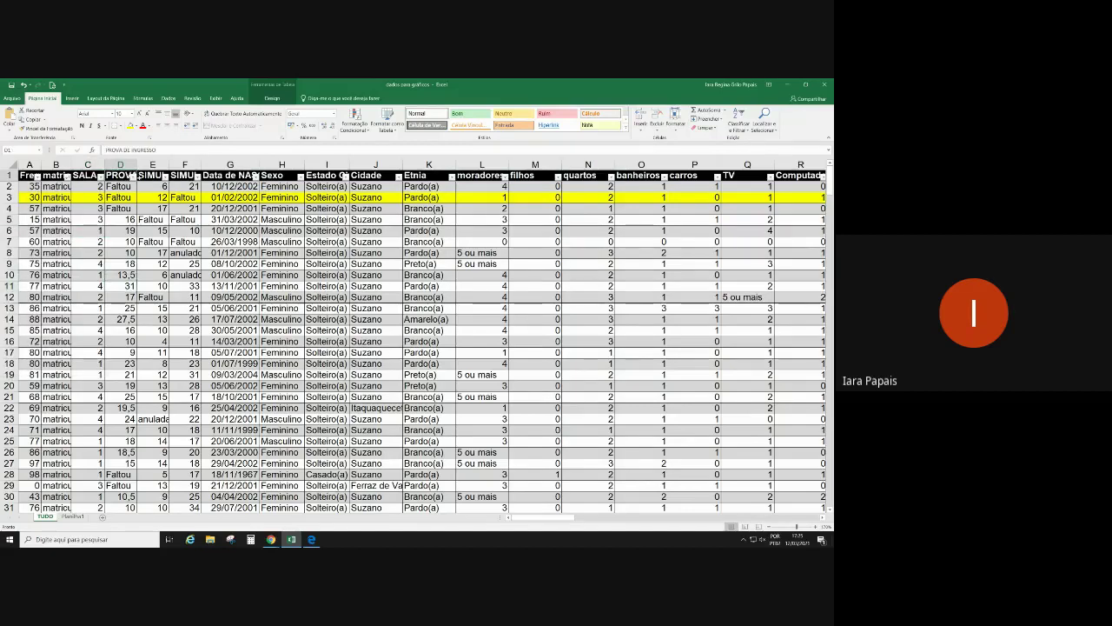
pyautogui.click(132, 177)
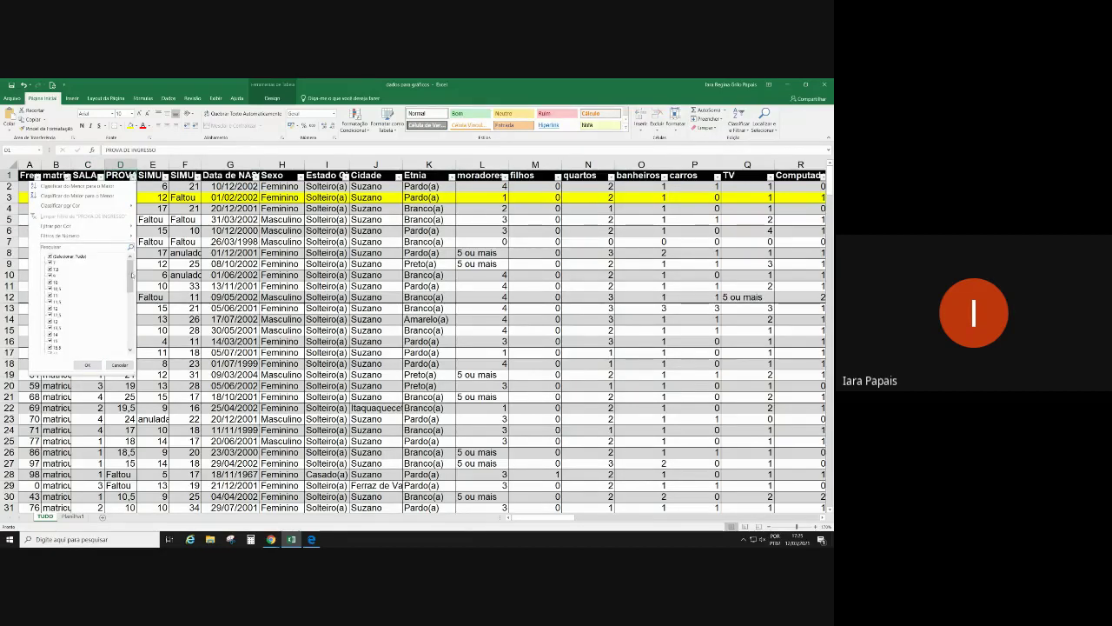
pyautogui.moveTo(129, 263); pyautogui.dragTo(131, 338)
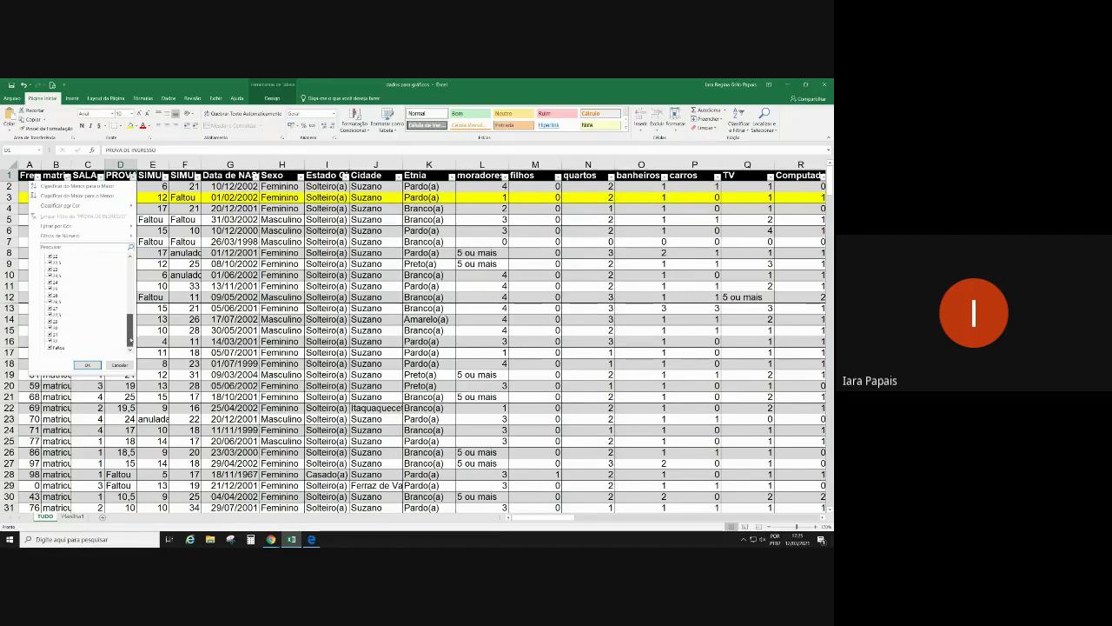
pyautogui.moveTo(131, 339)
pyautogui.mouseDown()
pyautogui.moveTo(131, 262)
pyautogui.moveTo(130, 334)
pyautogui.mouseUp()
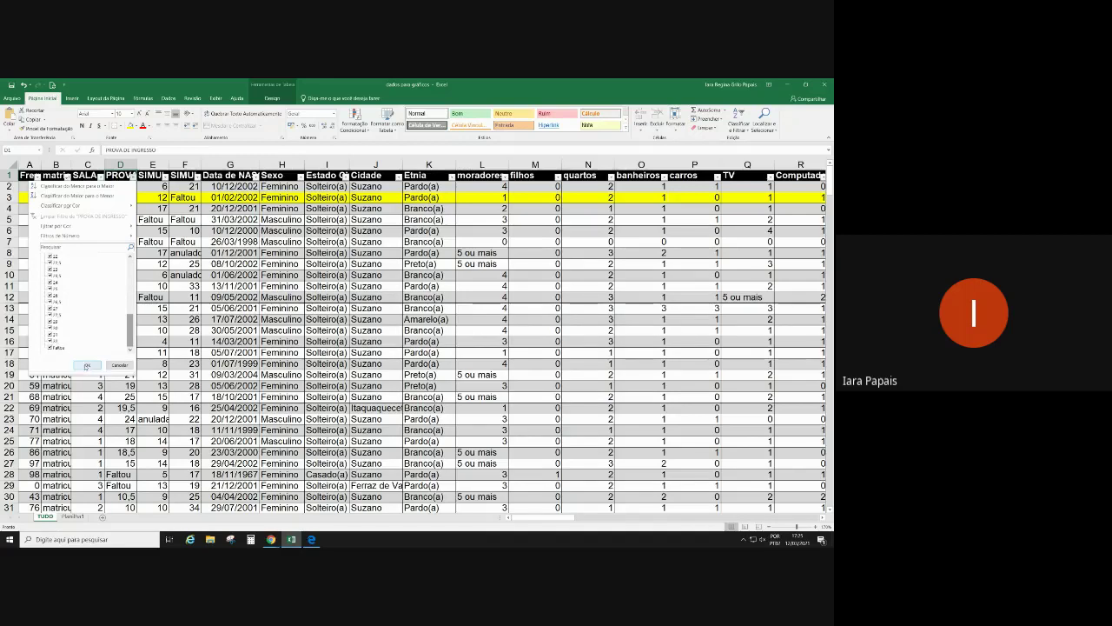
pyautogui.click(87, 365)
# Examine the full list of filter values in the SIMULADO 1 column, keeping all values selected.
pyautogui.click(165, 178)
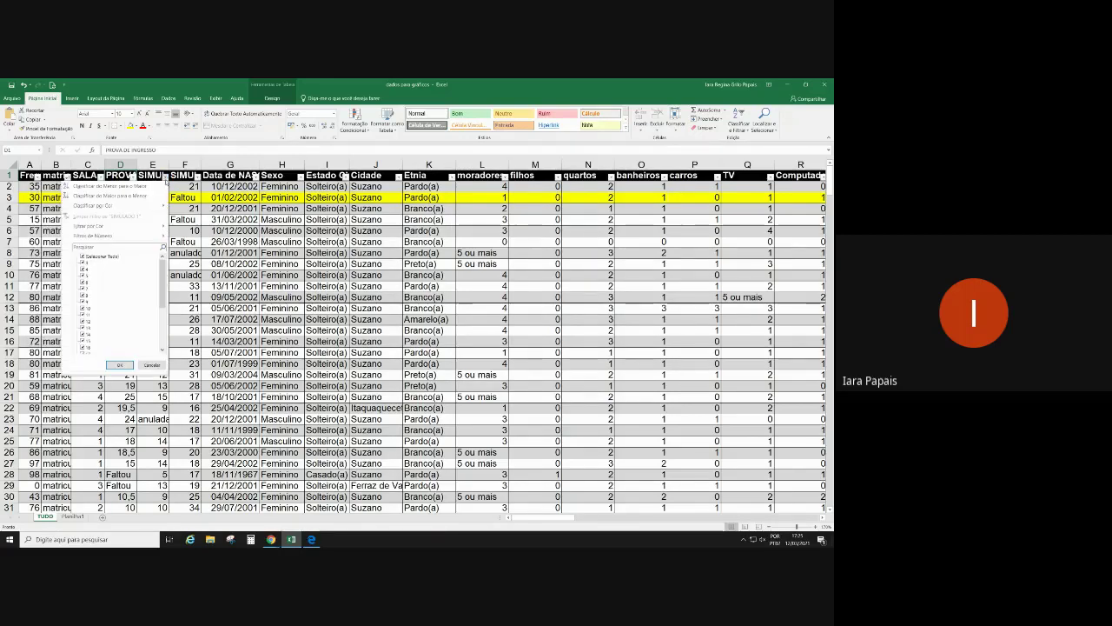
pyautogui.click(165, 177)
pyautogui.click(165, 177)
pyautogui.scroll(-5, 122, 304)
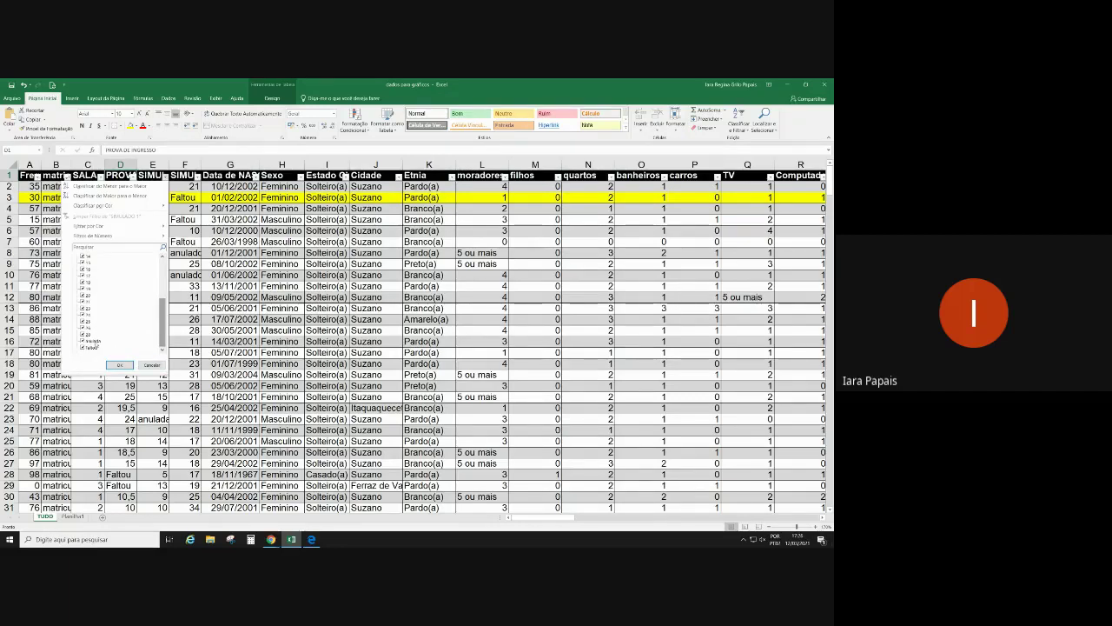
pyautogui.click(118, 364)
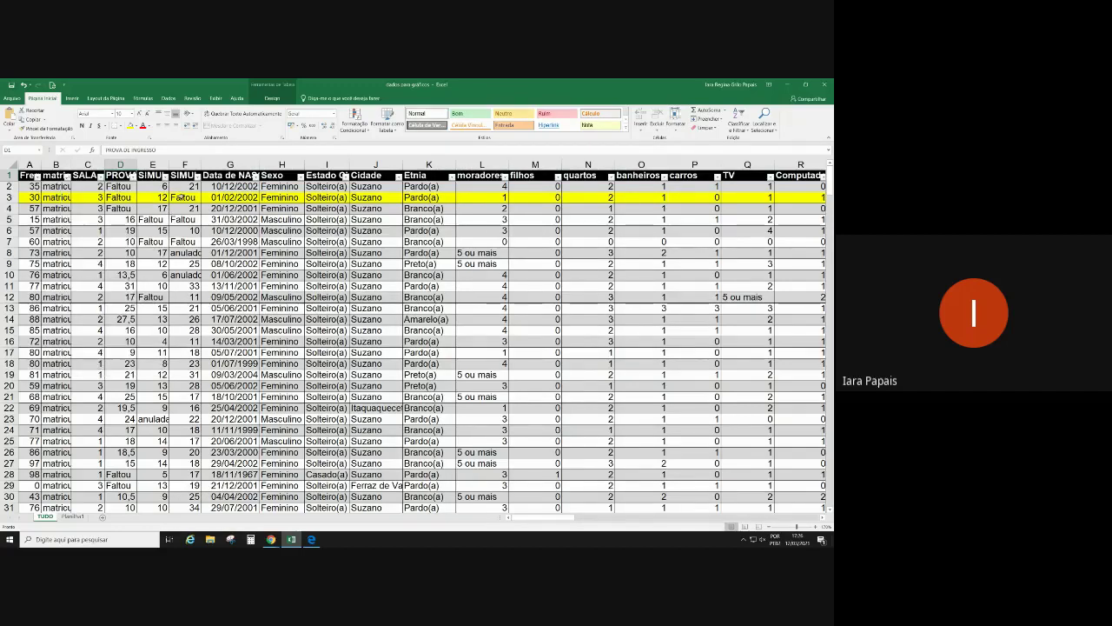
# Examine the full list of filter values in the SIMULADO 2 column, keeping all values selected.
pyautogui.click(199, 176)
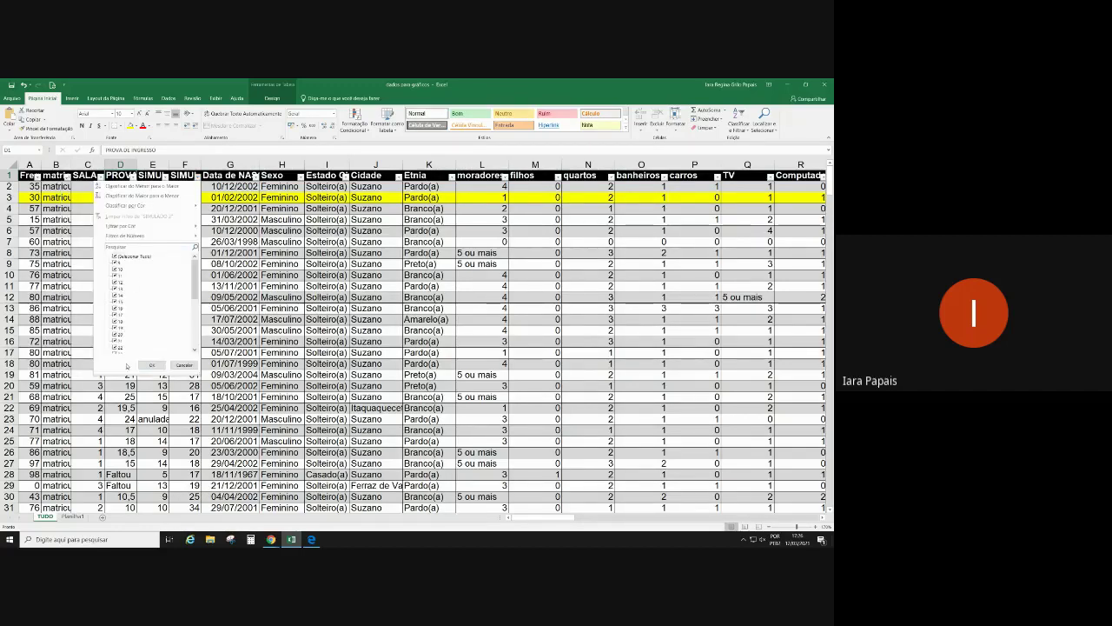
pyautogui.scroll(-5, 133, 286)
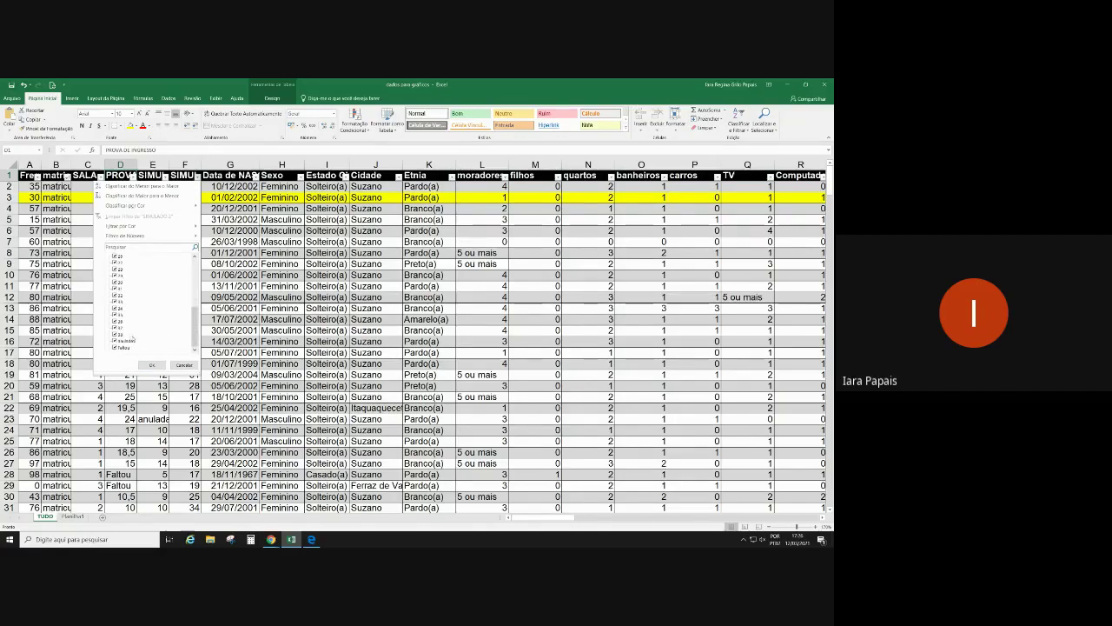
pyautogui.click(151, 364)
pyautogui.click(215, 263)
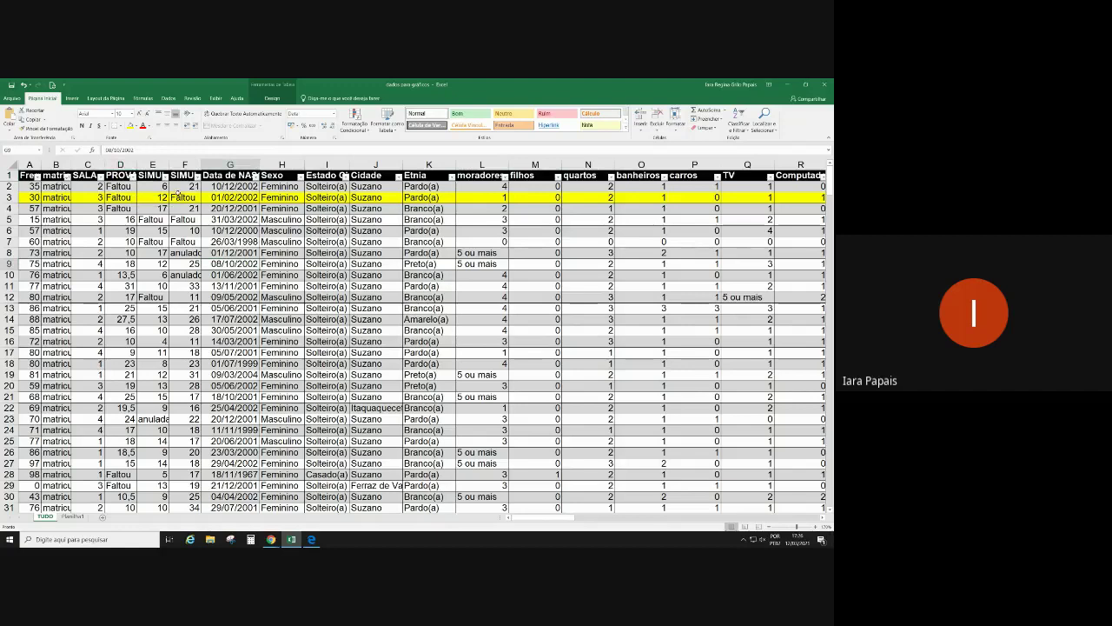
# Examine the years in the birth date column's filter, keeping all values selected, and select the yellow row's birth date cell.
pyautogui.click(256, 176)
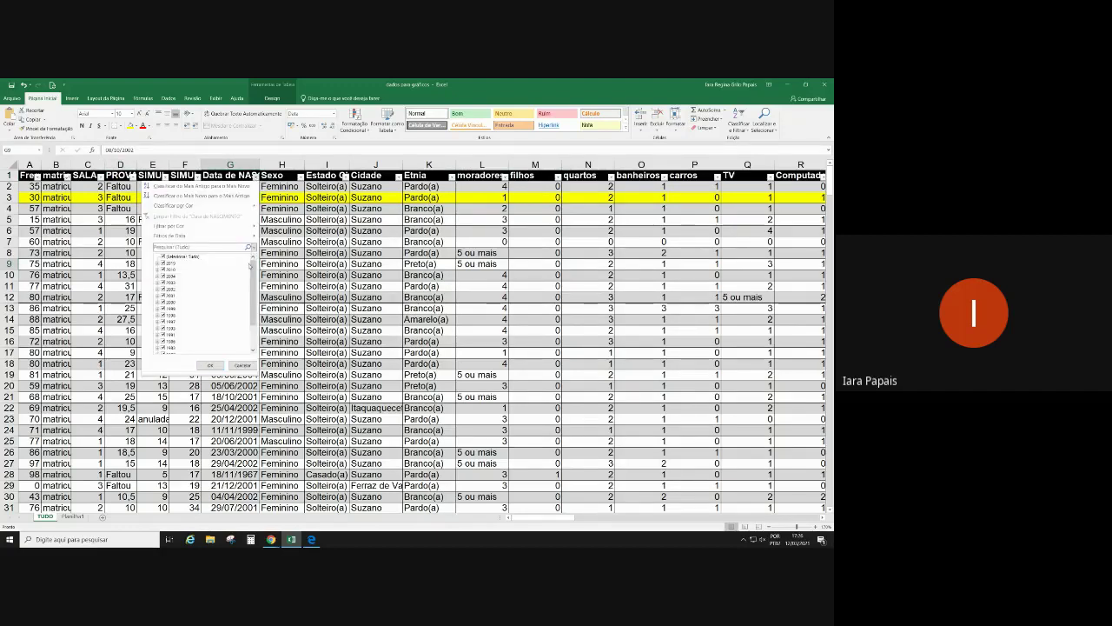
pyautogui.moveTo(252, 296)
pyautogui.mouseDown()
pyautogui.moveTo(252, 320)
pyautogui.moveTo(251, 295)
pyautogui.mouseUp()
pyautogui.click(210, 365)
pyautogui.click(239, 198)
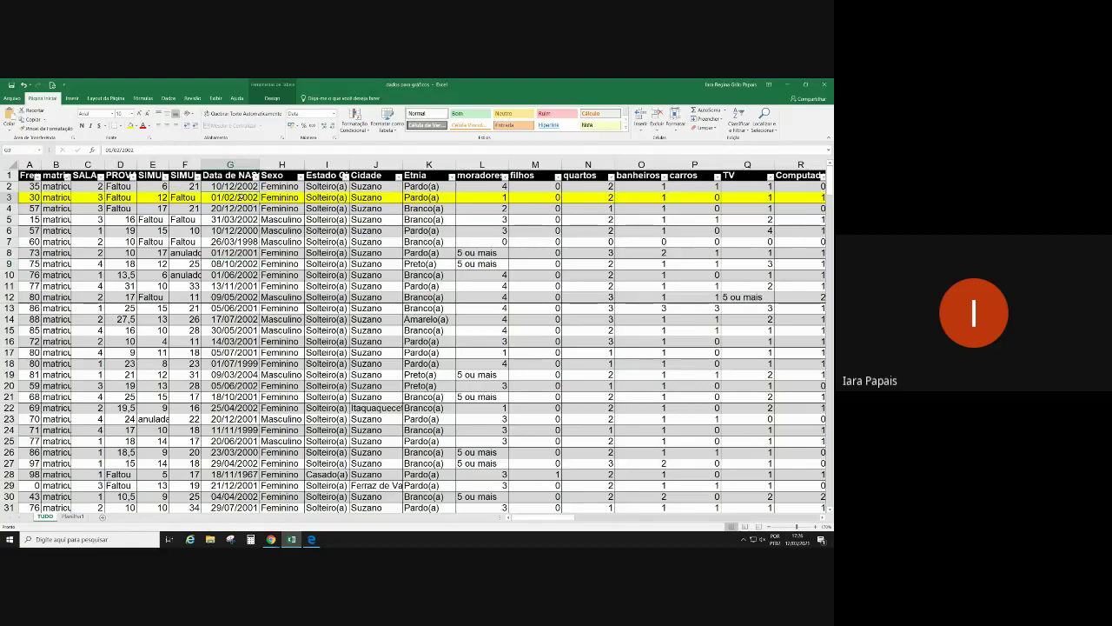
# Examine the filter values of the Sexo column and the Estado Civil column, keeping all values selected.
pyautogui.click(300, 177)
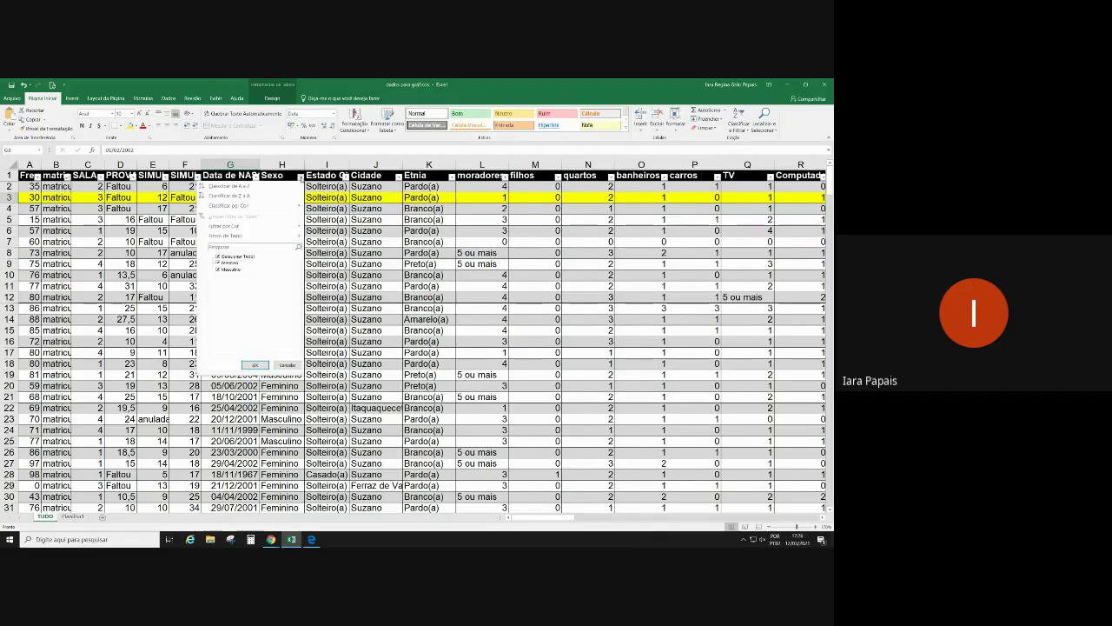
pyautogui.click(252, 364)
pyautogui.click(286, 209)
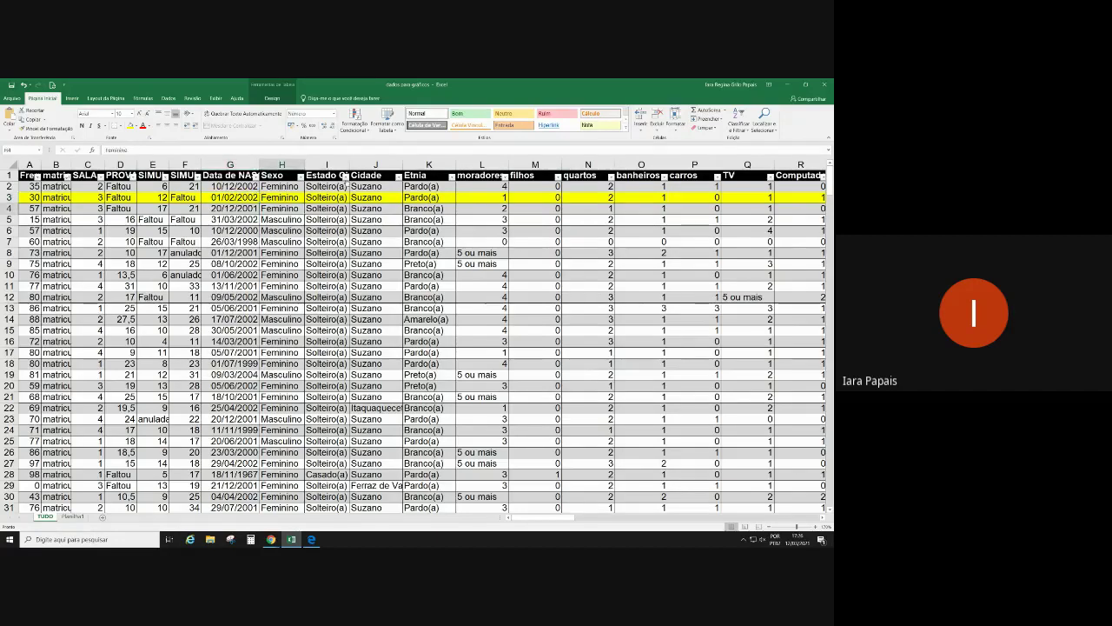
pyautogui.click(344, 176)
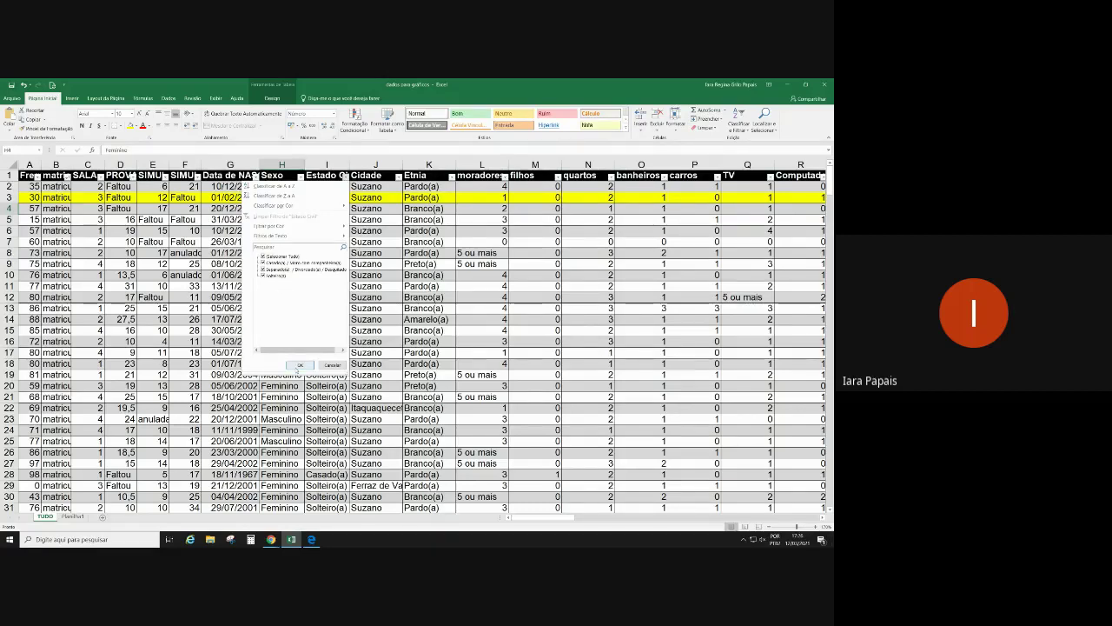
pyautogui.click(300, 365)
pyautogui.click(387, 185)
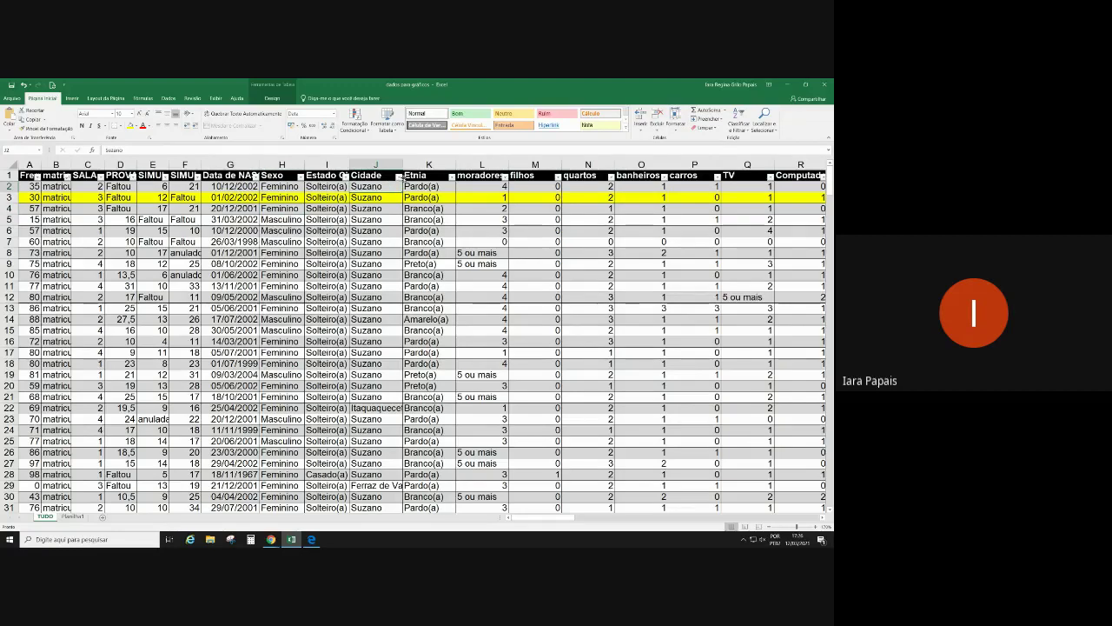
# Examine the filter values of the Cidade column and the Etnia column, keeping all values selected.
pyautogui.click(405, 176)
pyautogui.click(399, 176)
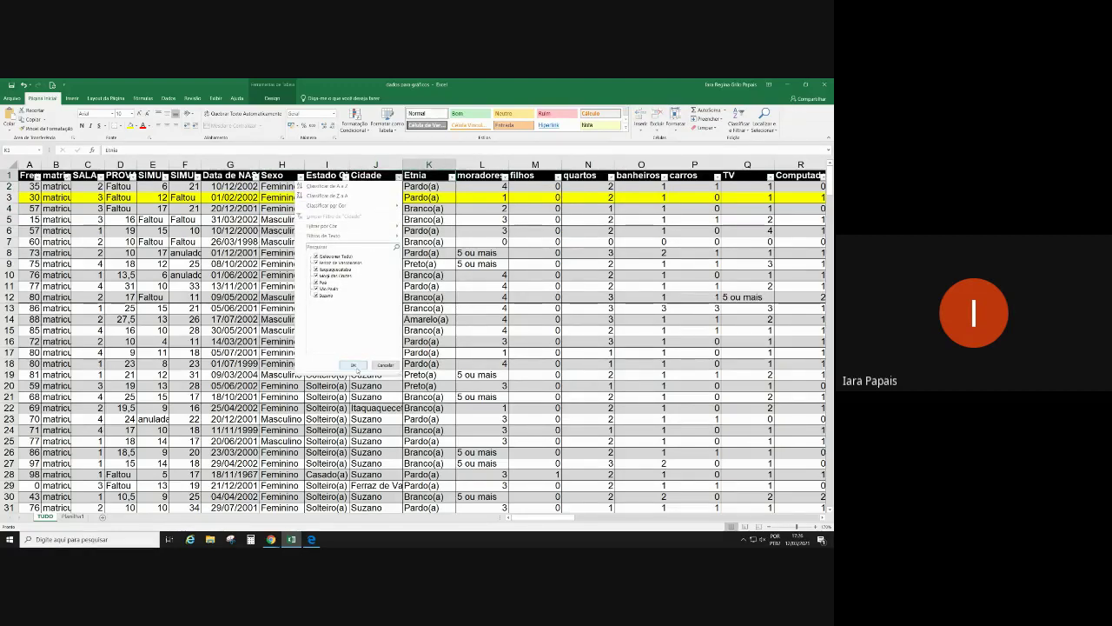
pyautogui.click(356, 366)
pyautogui.click(451, 176)
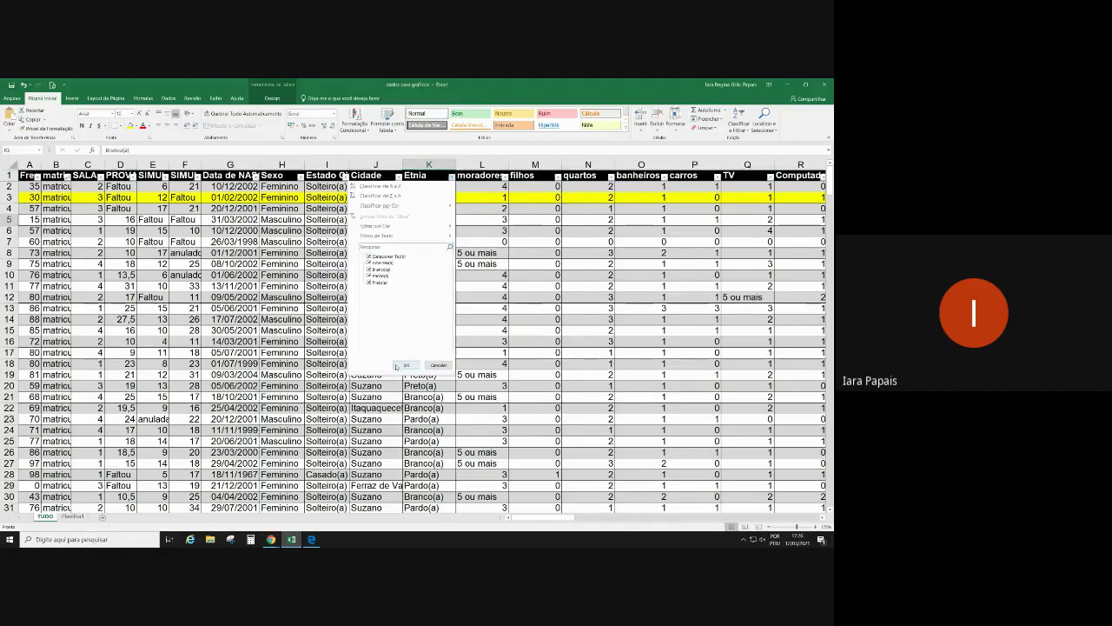
# Examine the filter values in the moradores column, keeping all values selected.
pyautogui.click(492, 231)
pyautogui.click(504, 176)
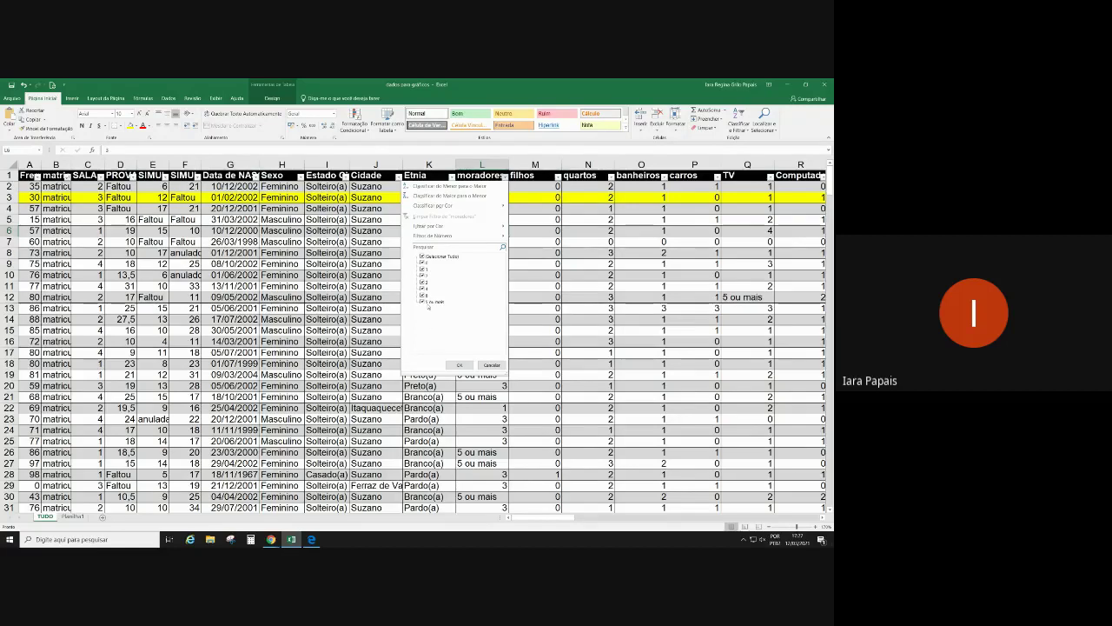
pyautogui.click(460, 365)
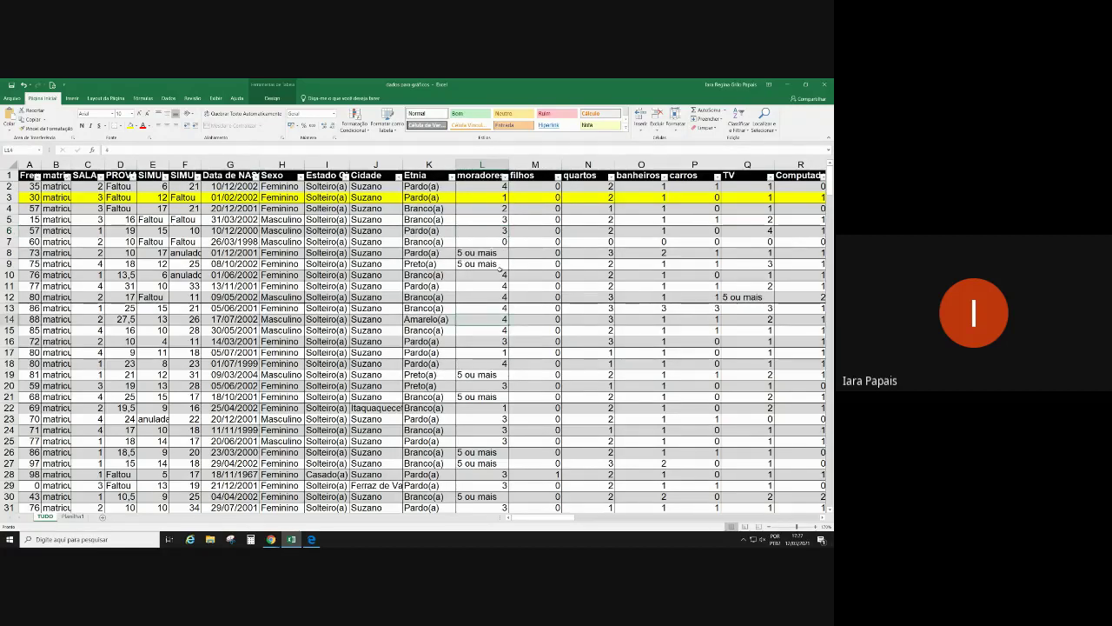
# Examine the header row cell by cell from the filhos column to the paved street column.
pyautogui.click(545, 177)
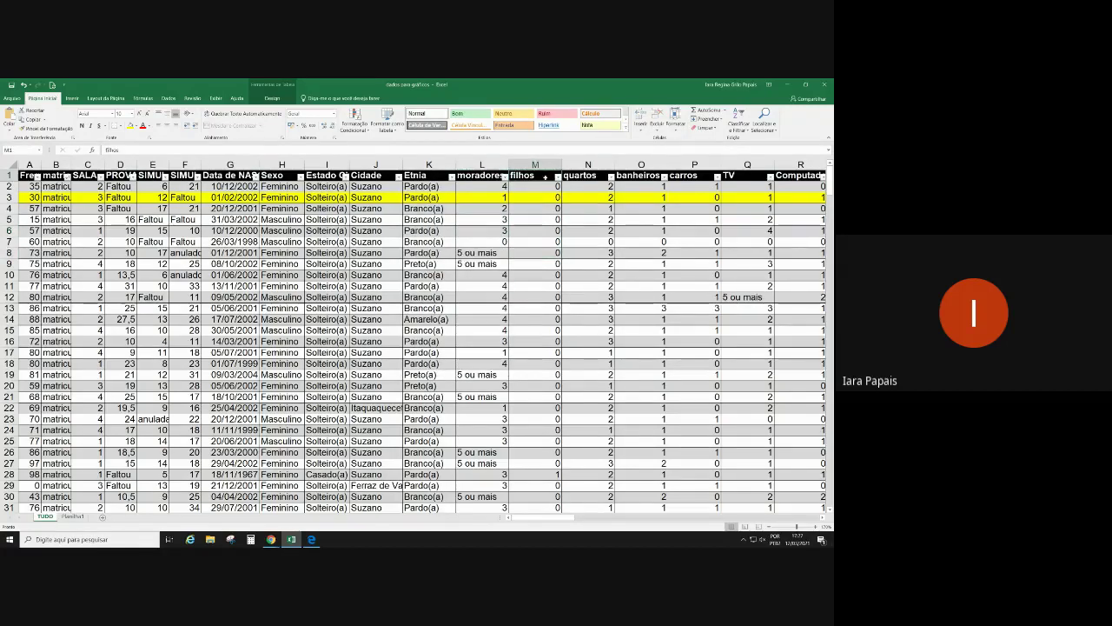
pyautogui.press('Right')
pyautogui.press('Right')
pyautogui.press('Right')
pyautogui.press('Left')
pyautogui.press('Left')
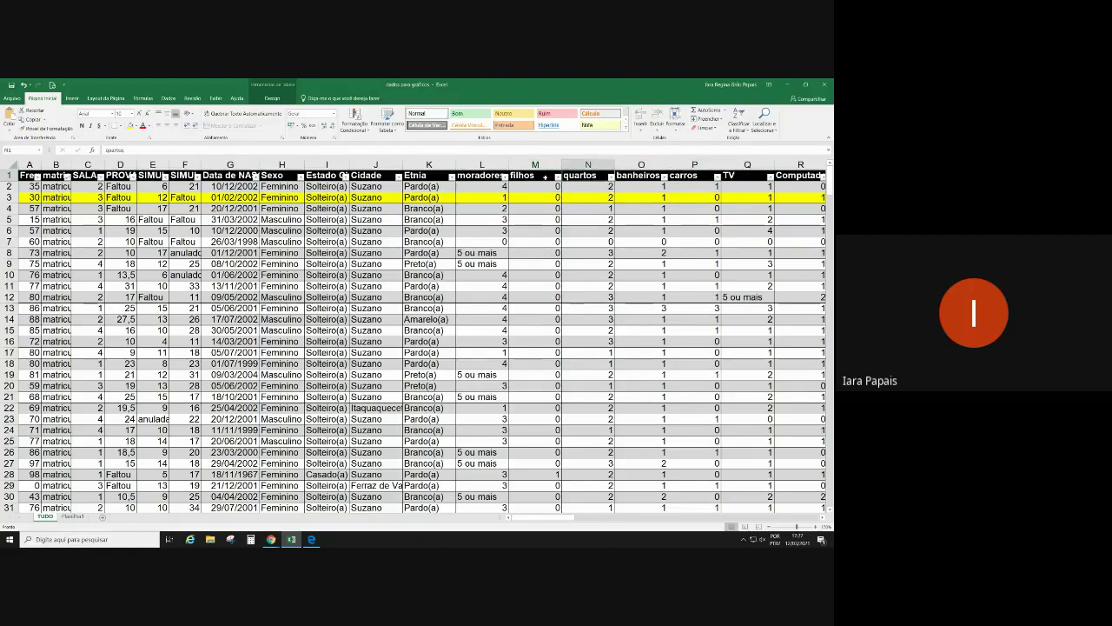
pyautogui.press('Right')
pyautogui.press('Right')
pyautogui.press('Right')
pyautogui.press('Right')
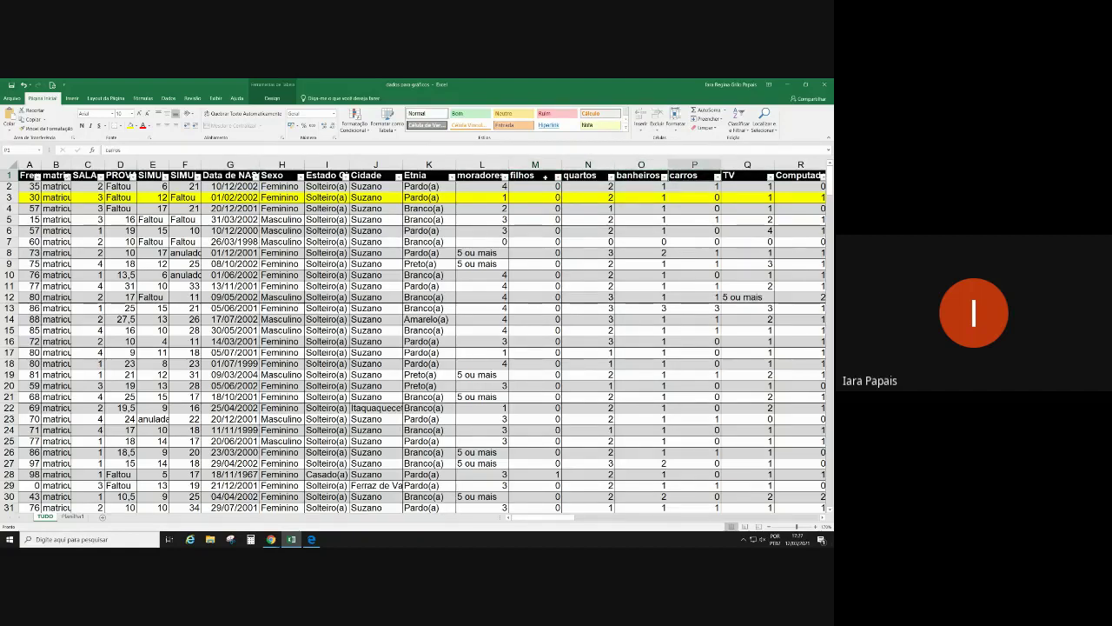
pyautogui.press('Right')
pyautogui.press('Right')
pyautogui.press('Right')
pyautogui.press('Right')
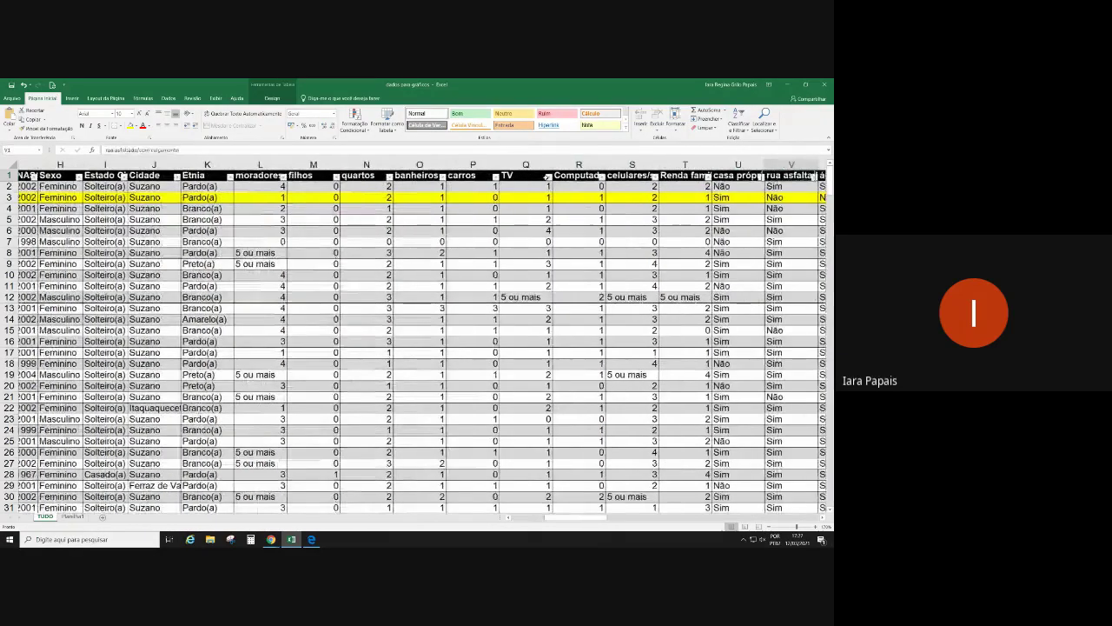
# Examine the header and filter values of the family income column, keeping all values selected.
pyautogui.click(669, 176)
pyautogui.click(688, 176)
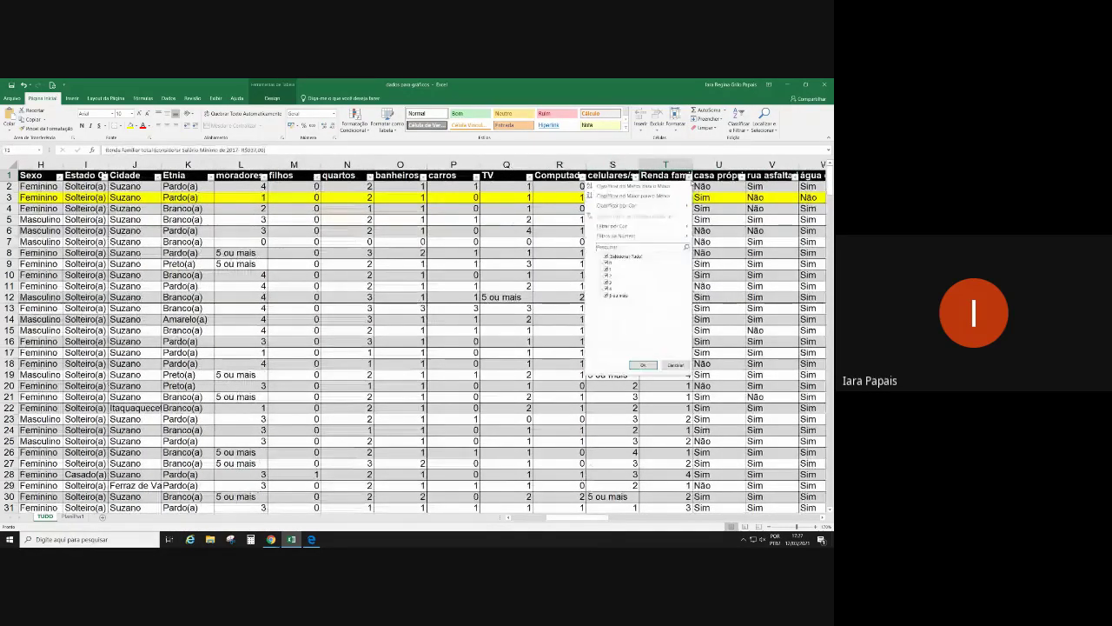
pyautogui.click(689, 176)
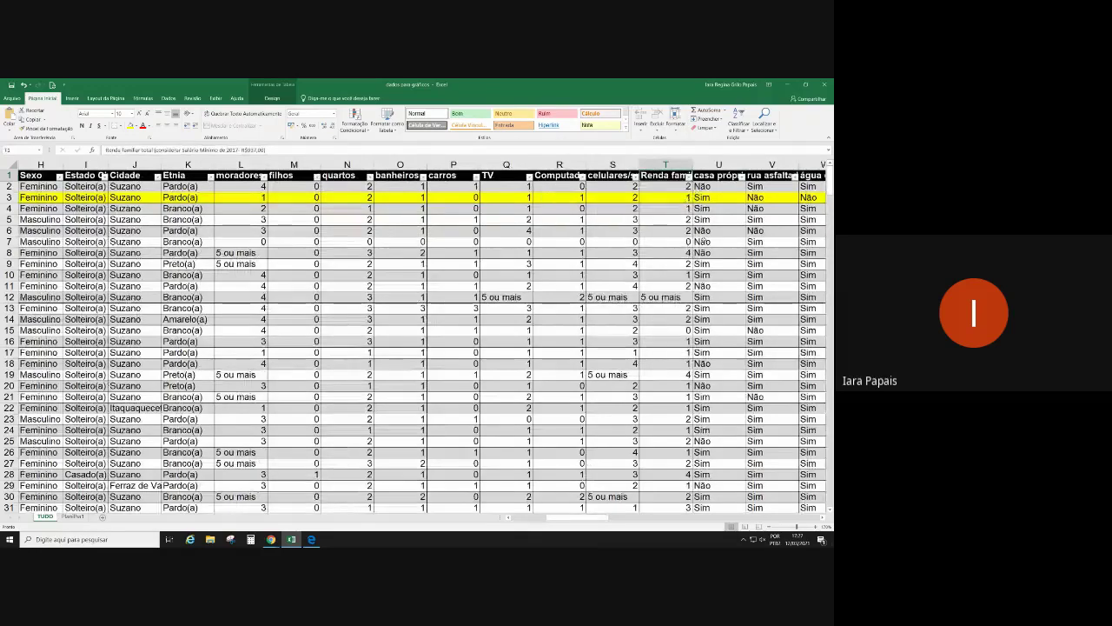
pyautogui.click(708, 242)
# Trace the yellow row back from the family income column to its first cell in the Frequência column.
pyautogui.click(683, 197)
pyautogui.press('Left')
pyautogui.press('Left')
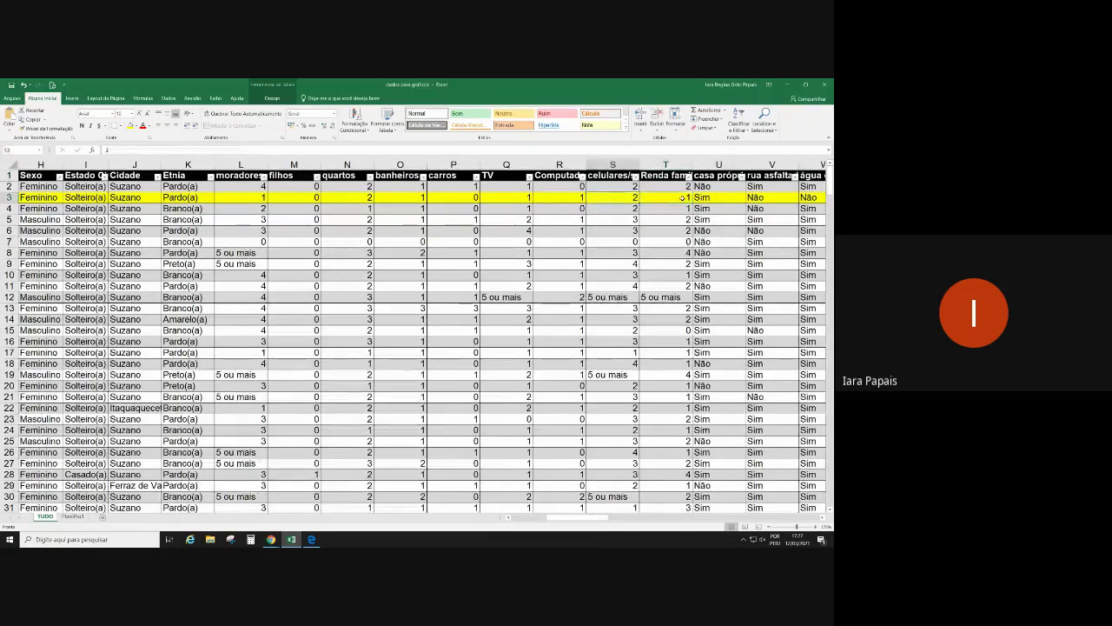
pyautogui.press('Left')
pyautogui.press('Left')
pyautogui.press('Left')
pyautogui.press('Left')
pyautogui.press('Left')
pyautogui.press('Left')
pyautogui.press('Left')
pyautogui.press('Left')
pyautogui.press('Left')
pyautogui.press('Left')
pyautogui.press('Left')
pyautogui.press('Left')
pyautogui.press('Left')
pyautogui.press('Left')
pyautogui.press('Left')
pyautogui.press('Left')
pyautogui.press('Left')
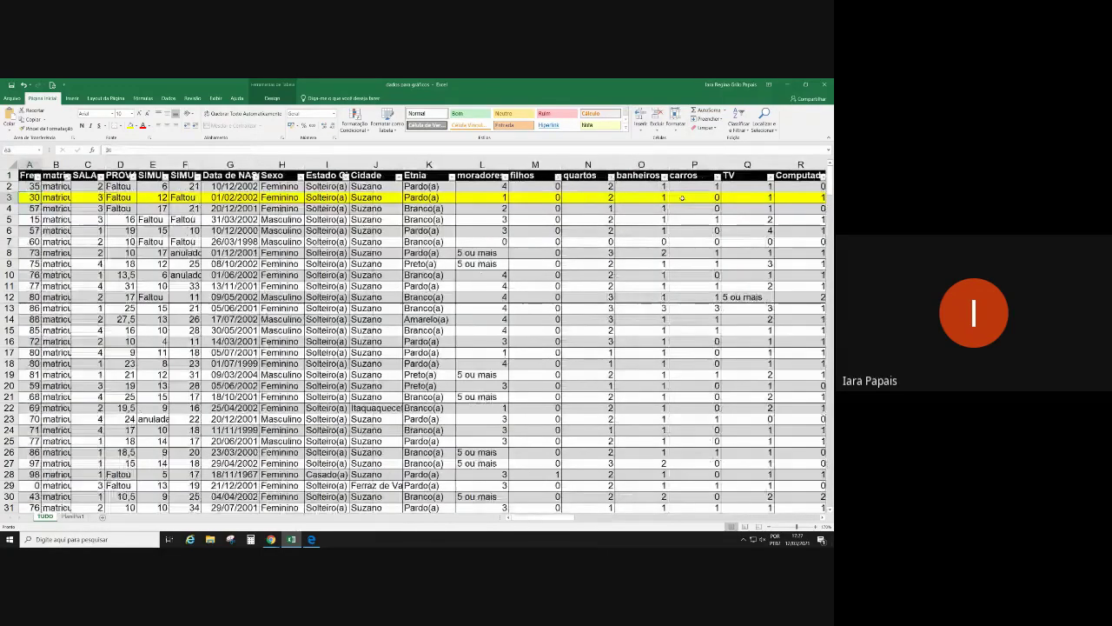
# Examine the yellow row's student record cell by cell from attendance through room and test scores to the birth date.
pyautogui.press('Right')
pyautogui.press('Right')
pyautogui.press('Right')
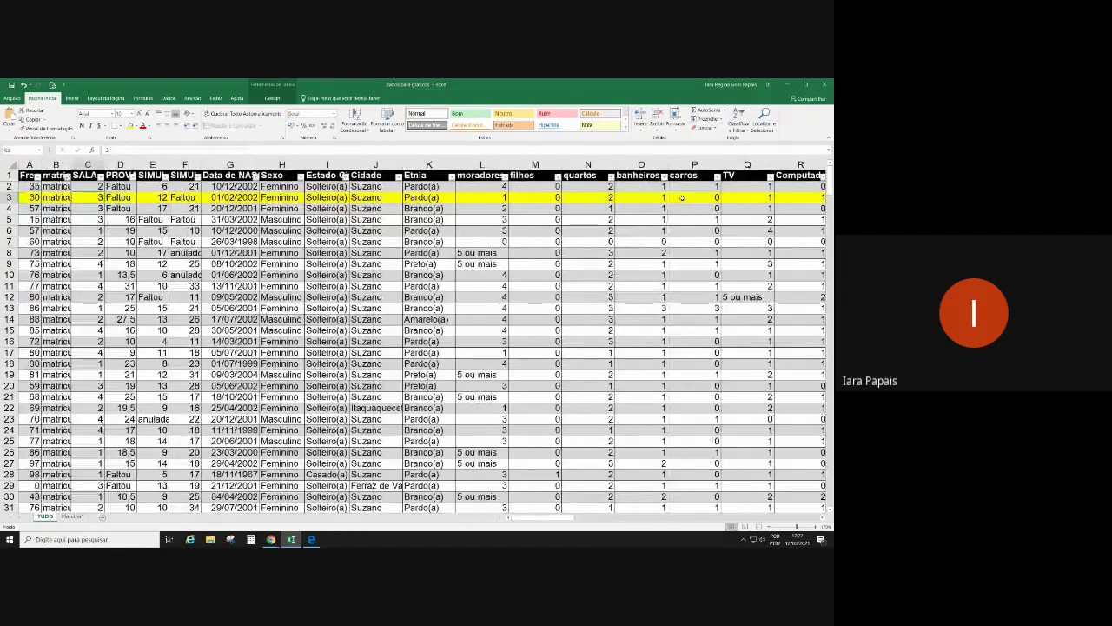
pyautogui.press('Left')
pyautogui.press('Left')
pyautogui.press('Left')
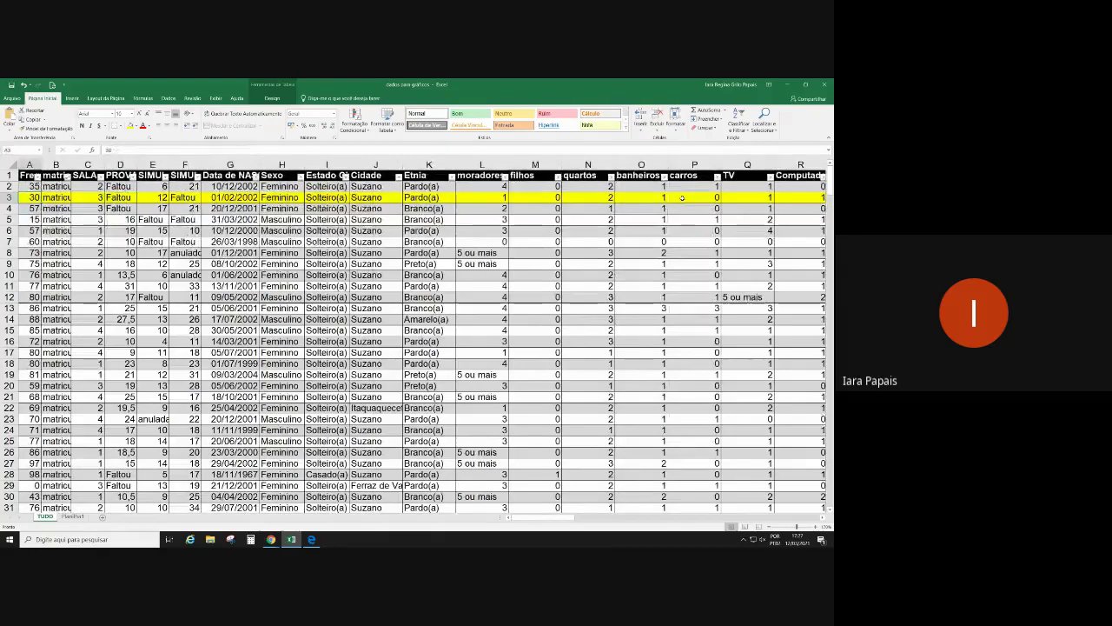
pyautogui.press('Right')
pyautogui.press('Right')
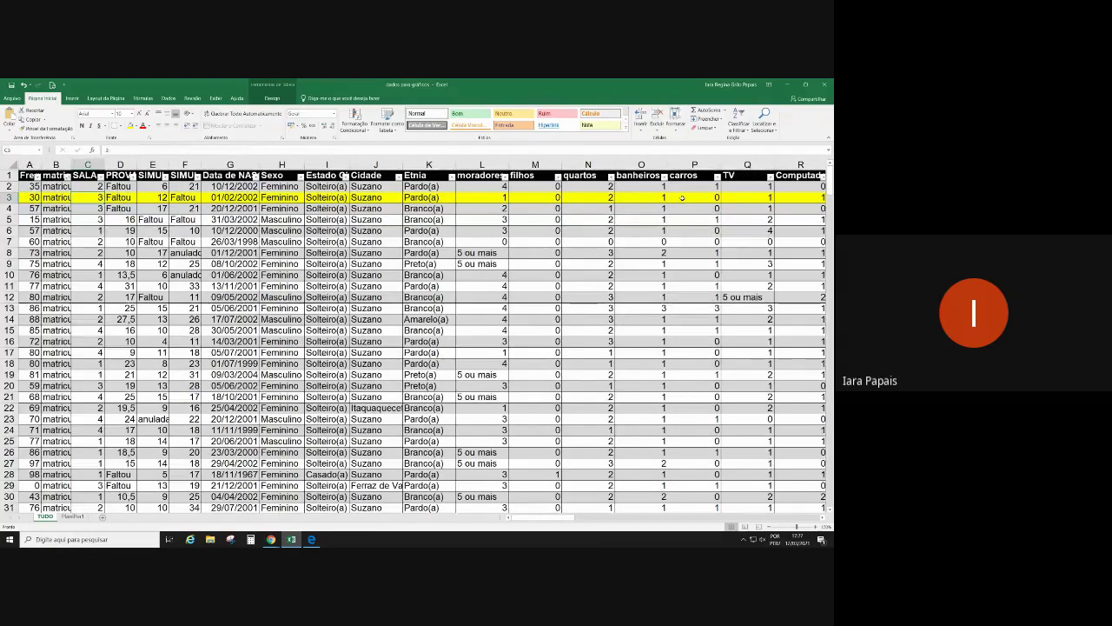
pyautogui.press('Right')
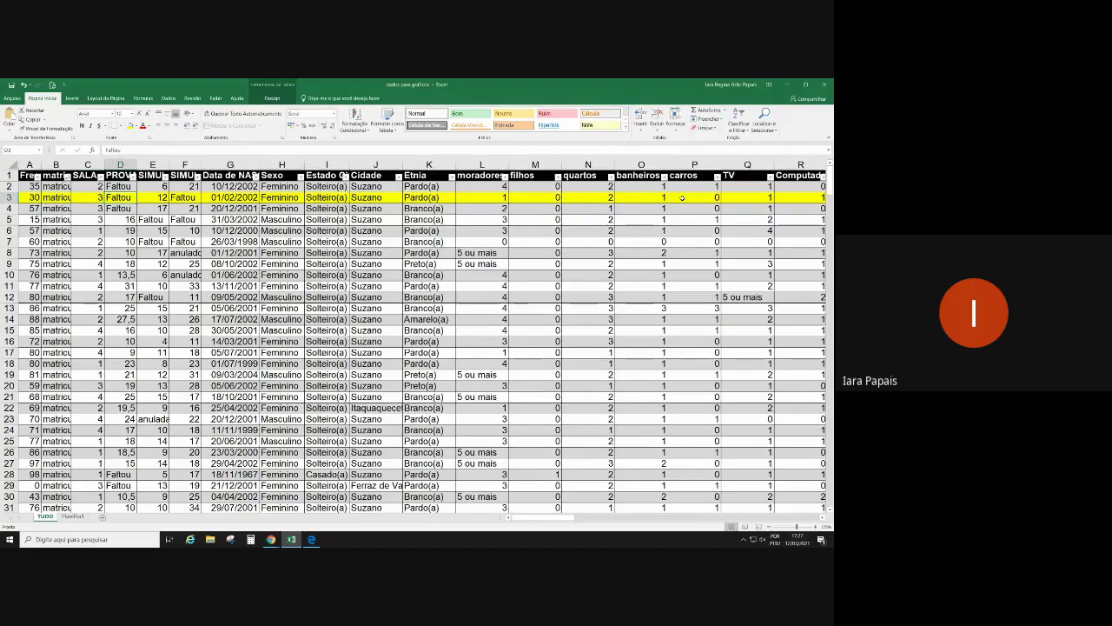
pyautogui.press('Right')
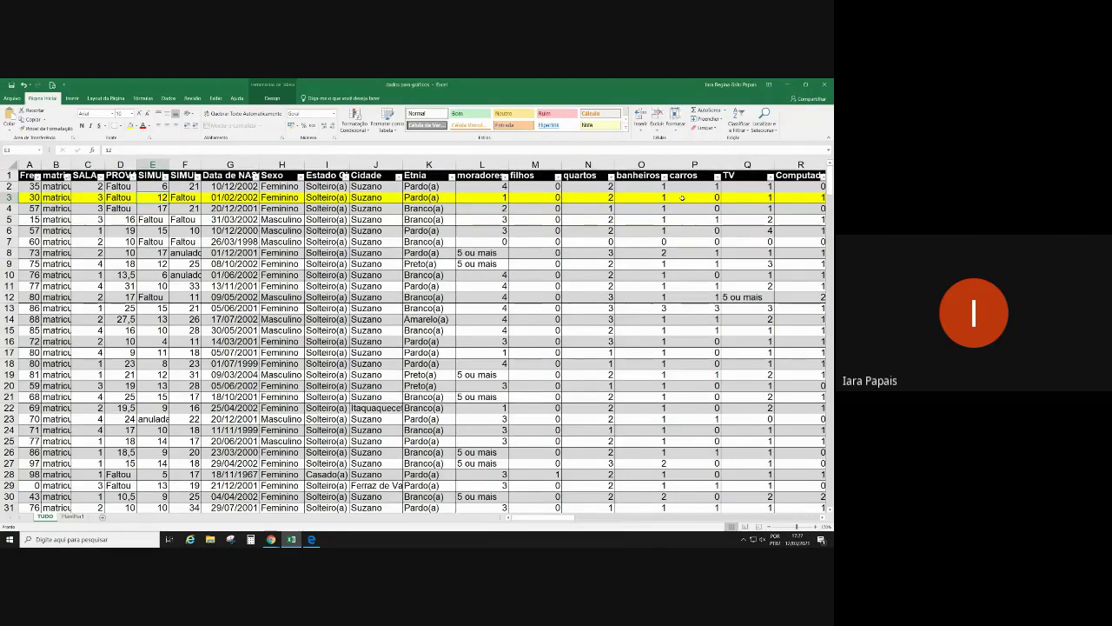
pyautogui.press('Right')
pyautogui.press('Right')
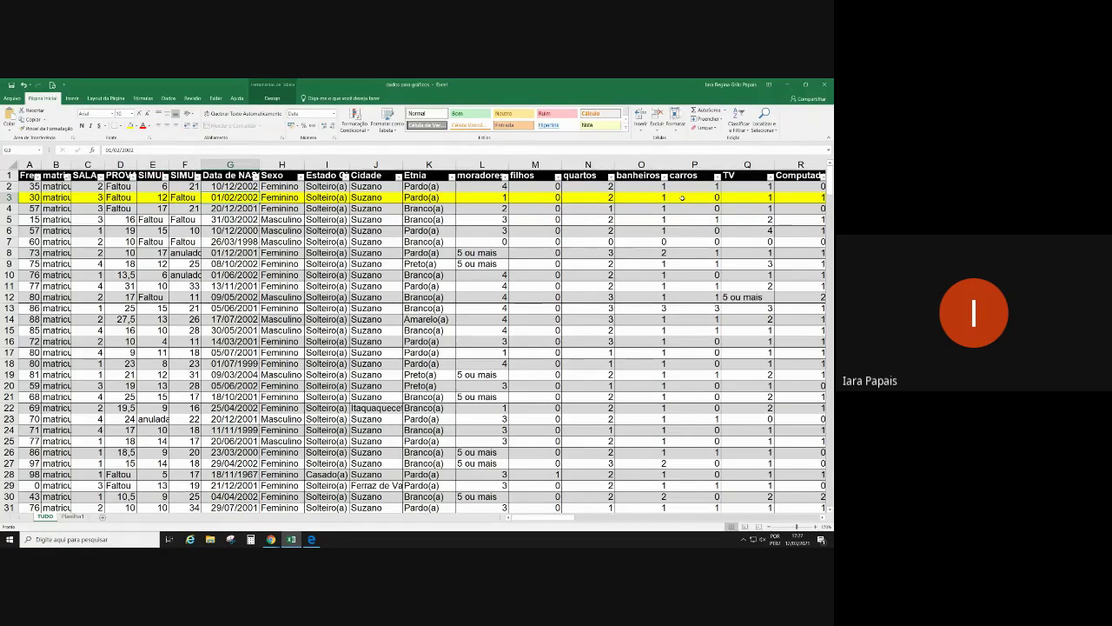
# Examine the yellow row's student record cell by cell from the Sexo column to the family income column.
pyautogui.press('Right')
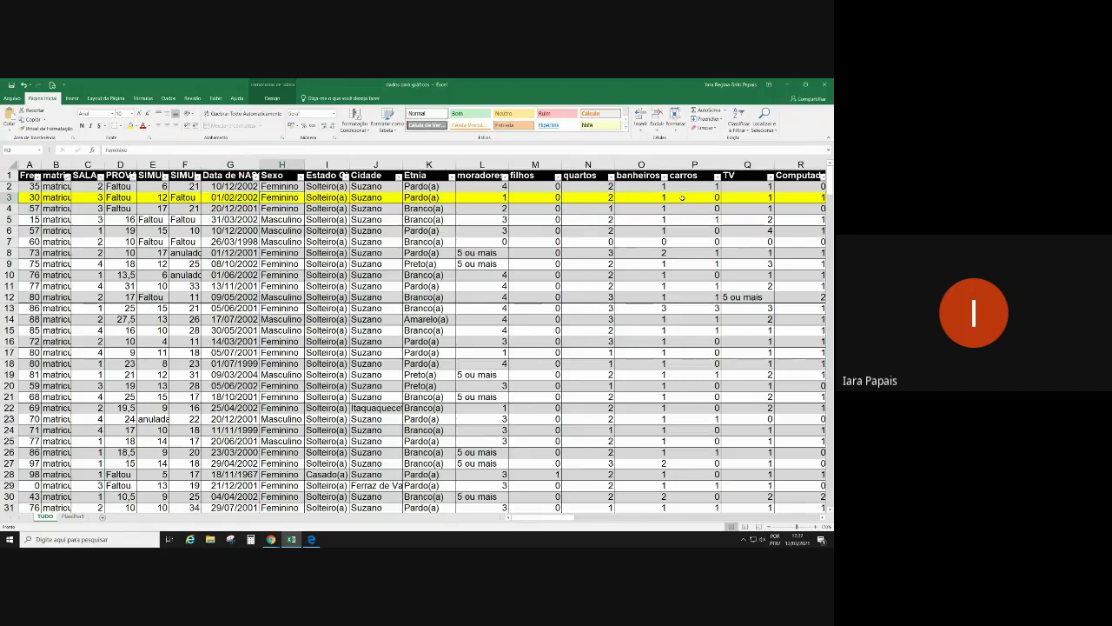
pyautogui.press('Right')
pyautogui.press('Right')
pyautogui.press('Right')
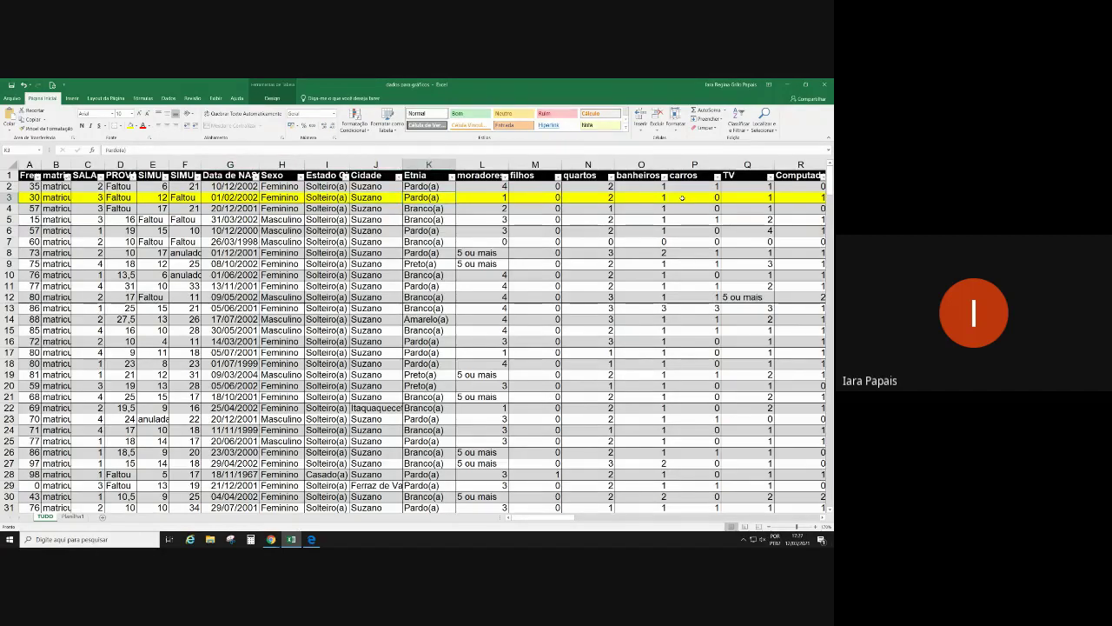
pyautogui.press('Right')
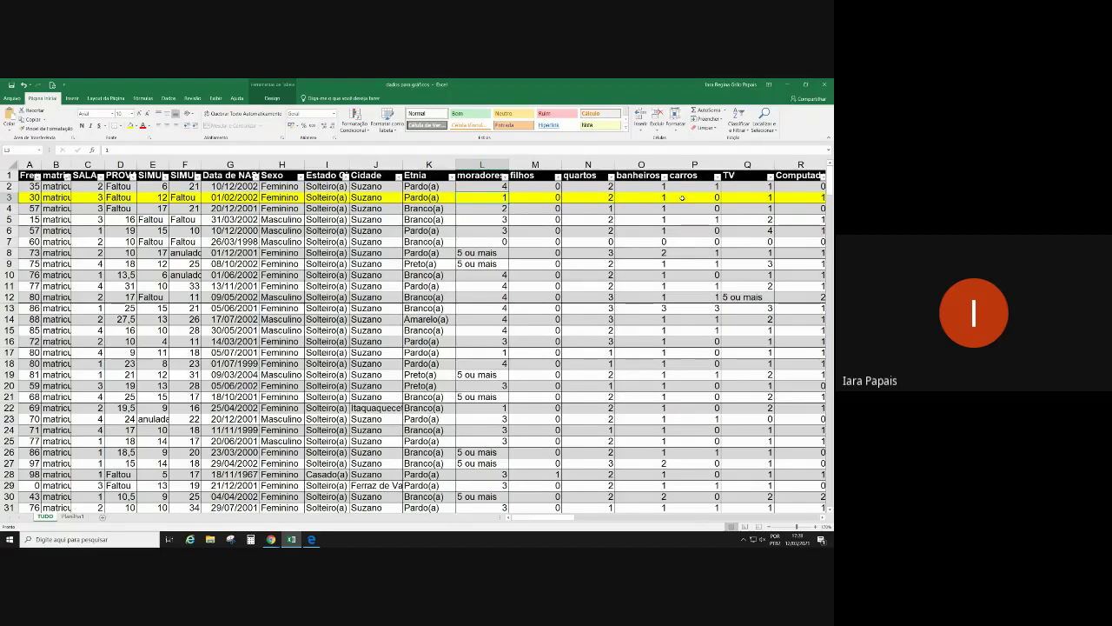
pyautogui.press('Right')
pyautogui.press('Right')
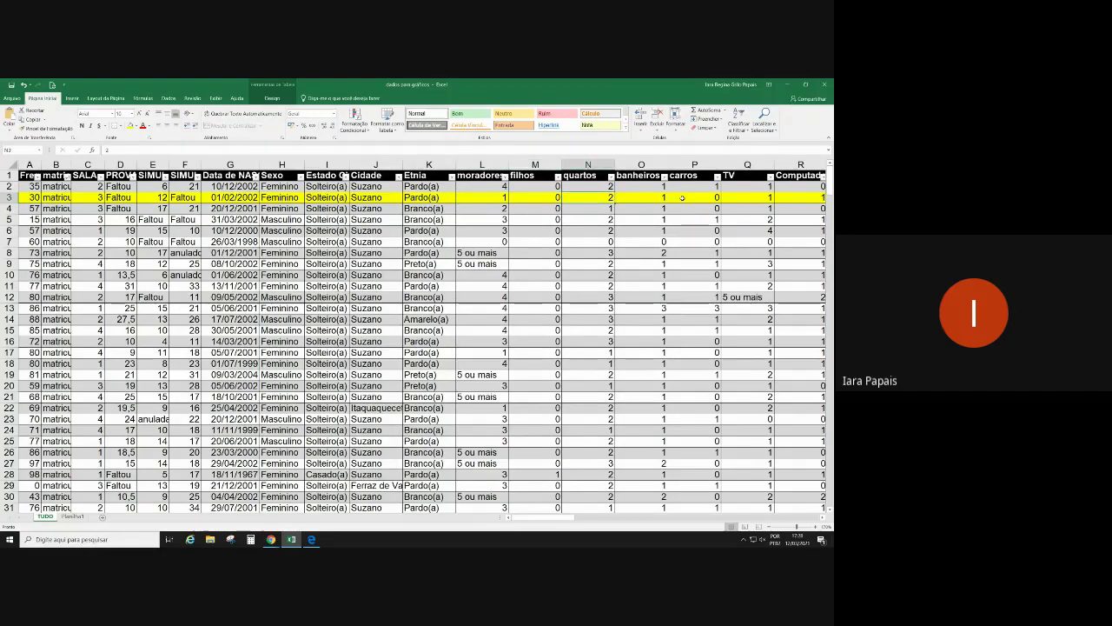
pyautogui.press('Right')
pyautogui.press('Right')
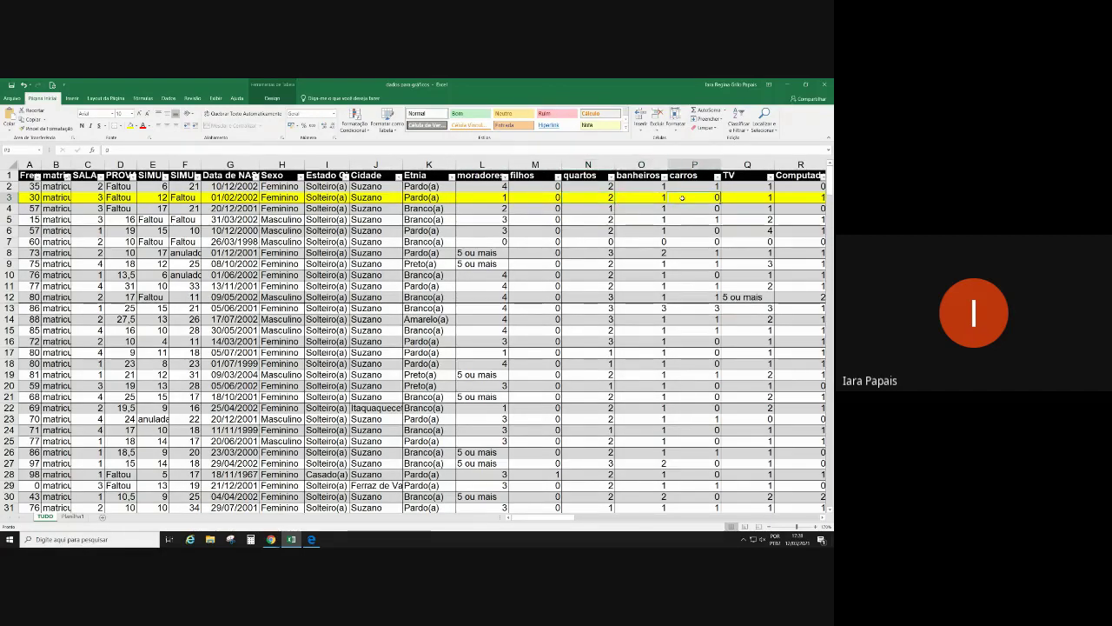
pyautogui.press('Right')
pyautogui.press('Right')
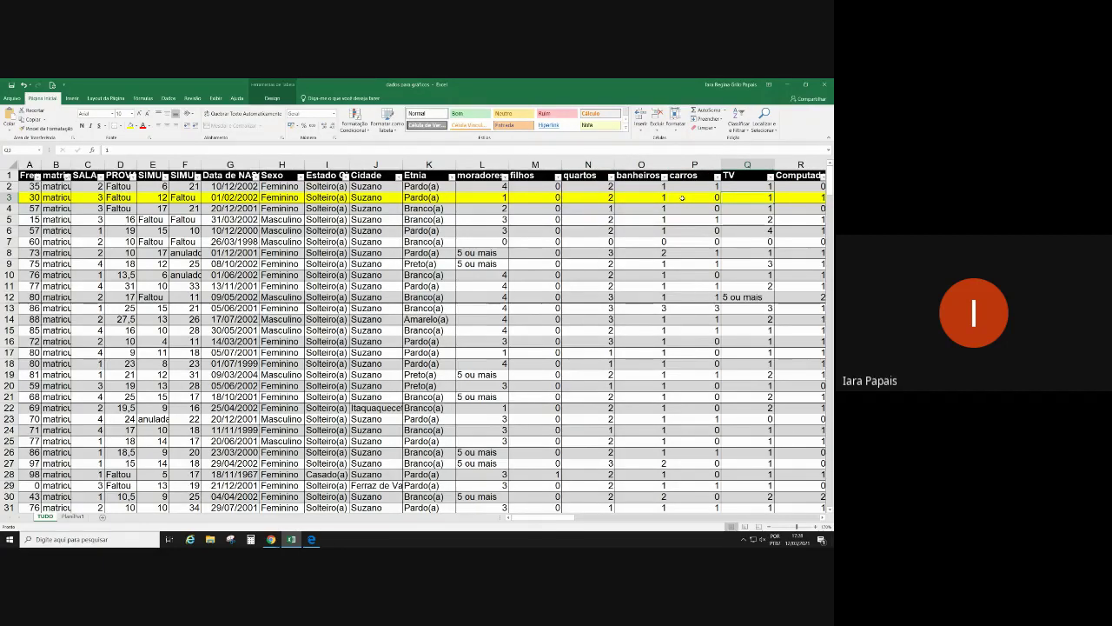
pyautogui.press('Right')
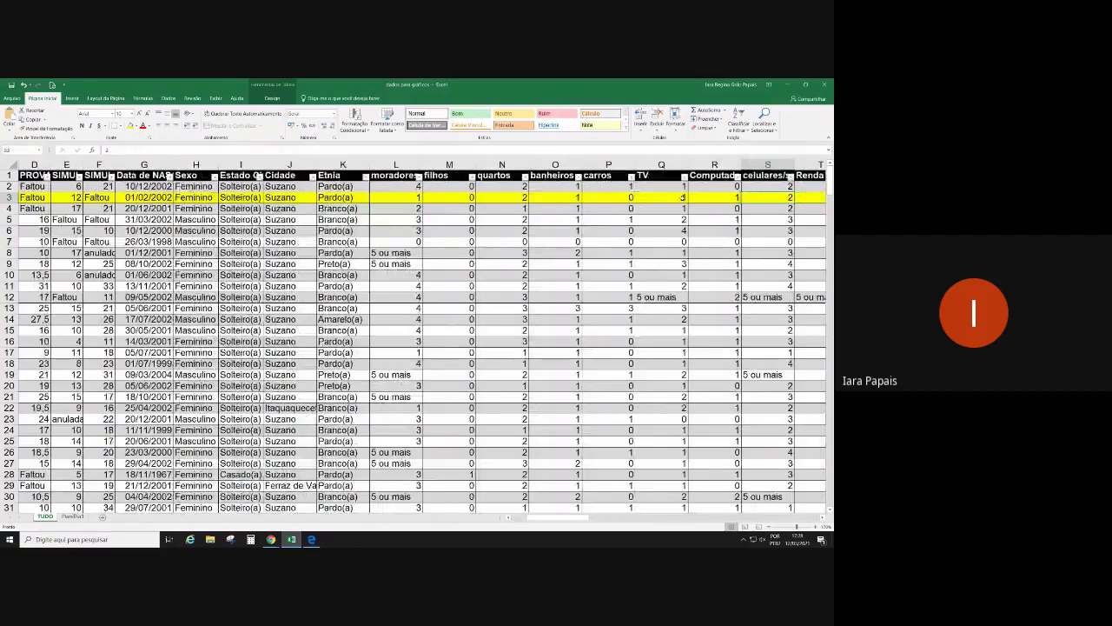
pyautogui.press('Right')
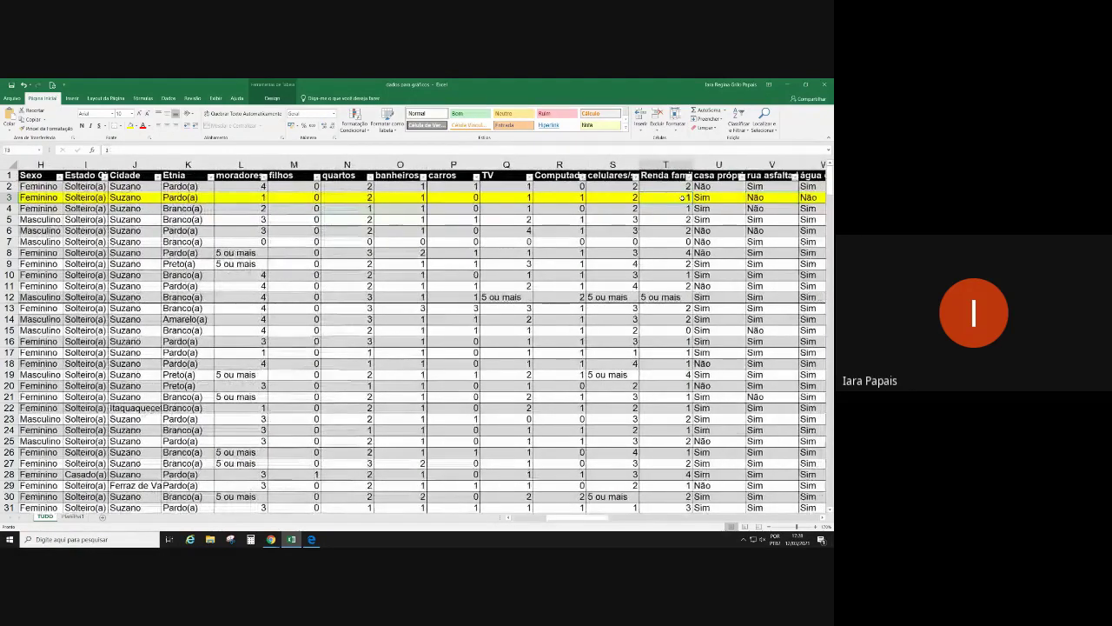
# Examine the yellow row's housing answers cell by cell from the casa própria column to the alvenaria column.
pyautogui.press('Right')
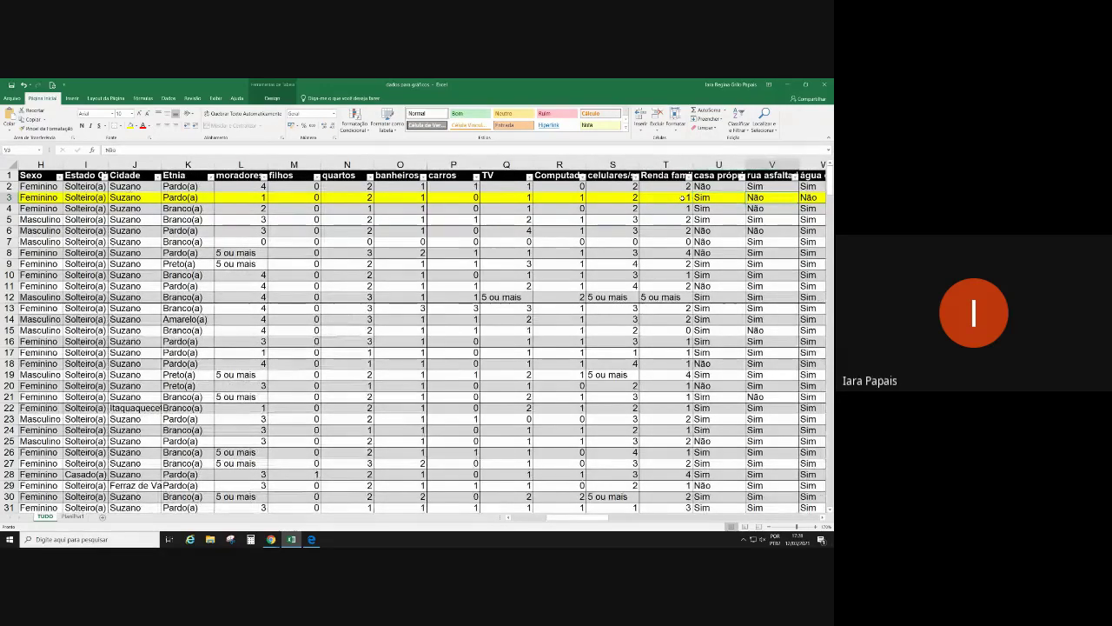
pyautogui.hscroll(1, 682, 197)
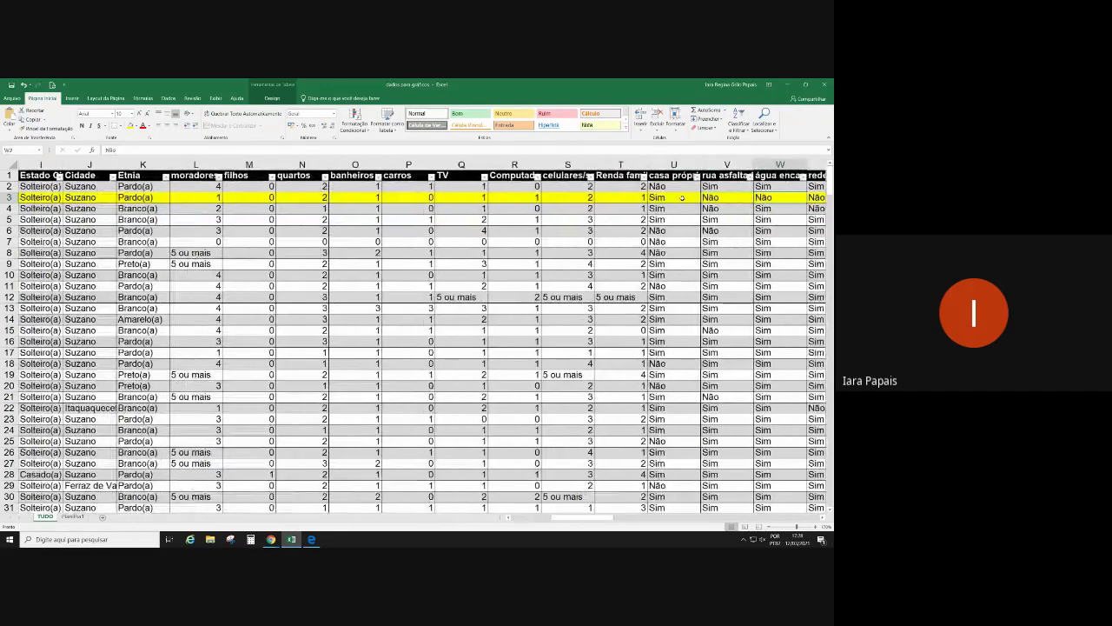
pyautogui.hscroll(1, 682, 197)
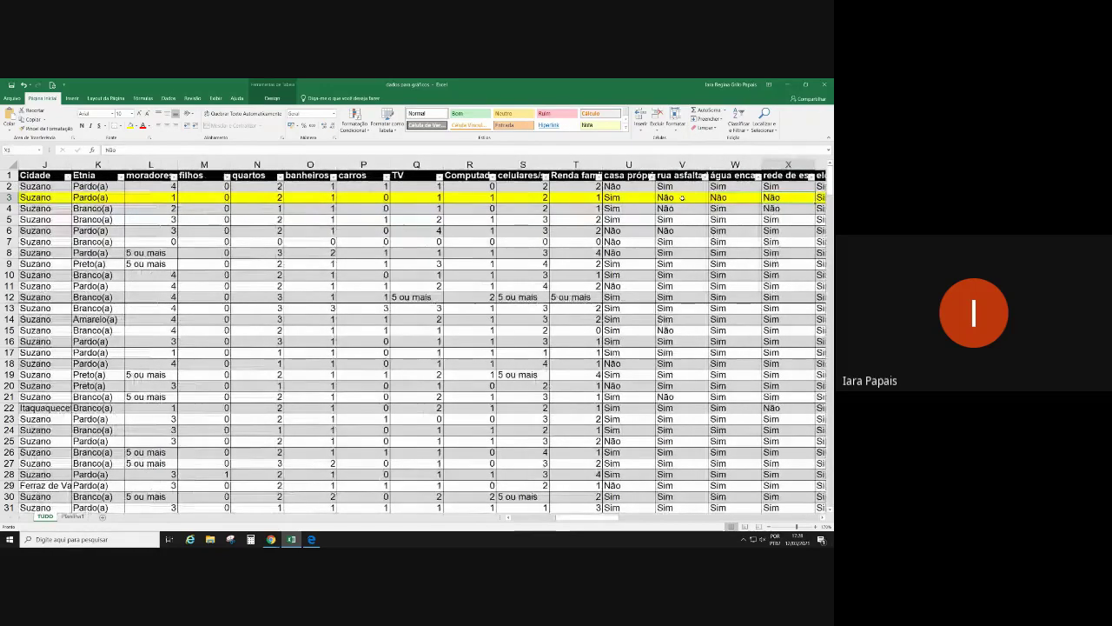
pyautogui.press('Right')
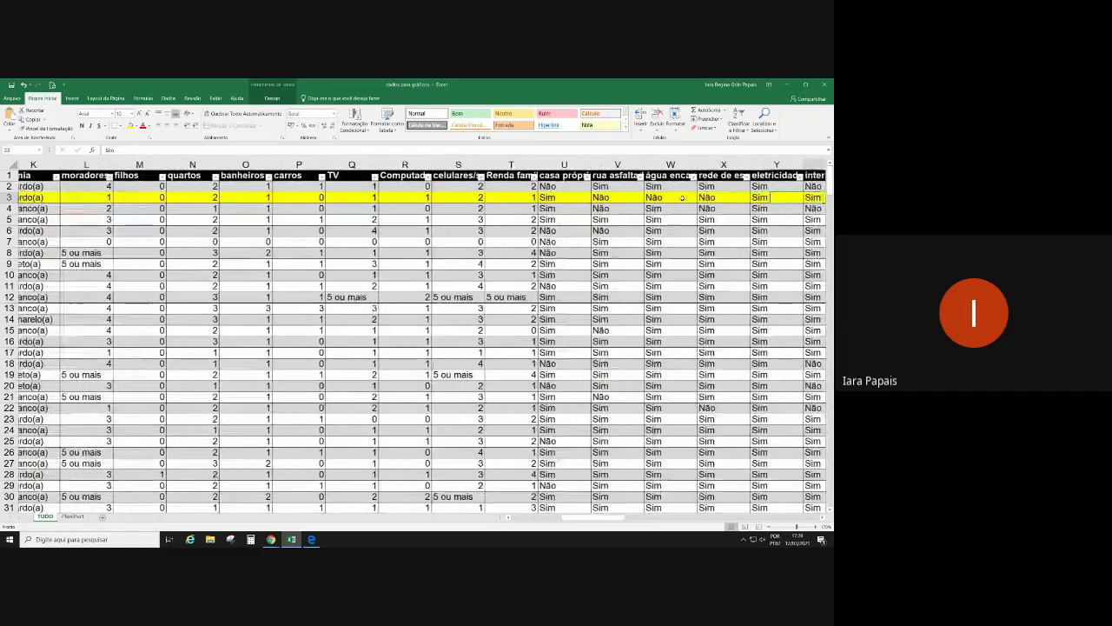
pyautogui.press('Right')
pyautogui.press('Right')
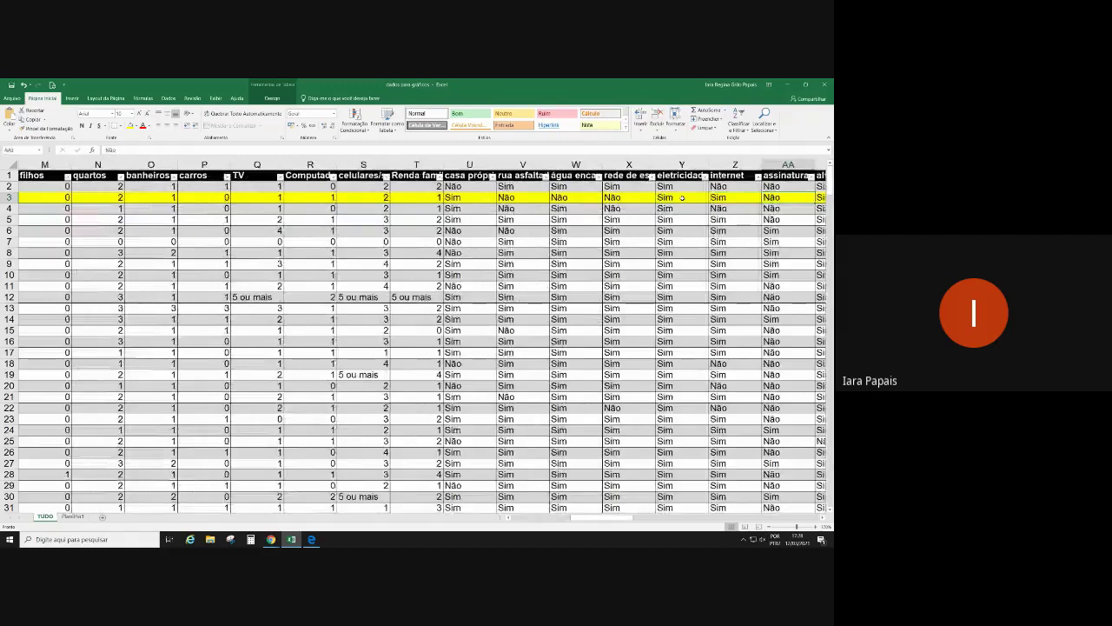
pyautogui.press('Right')
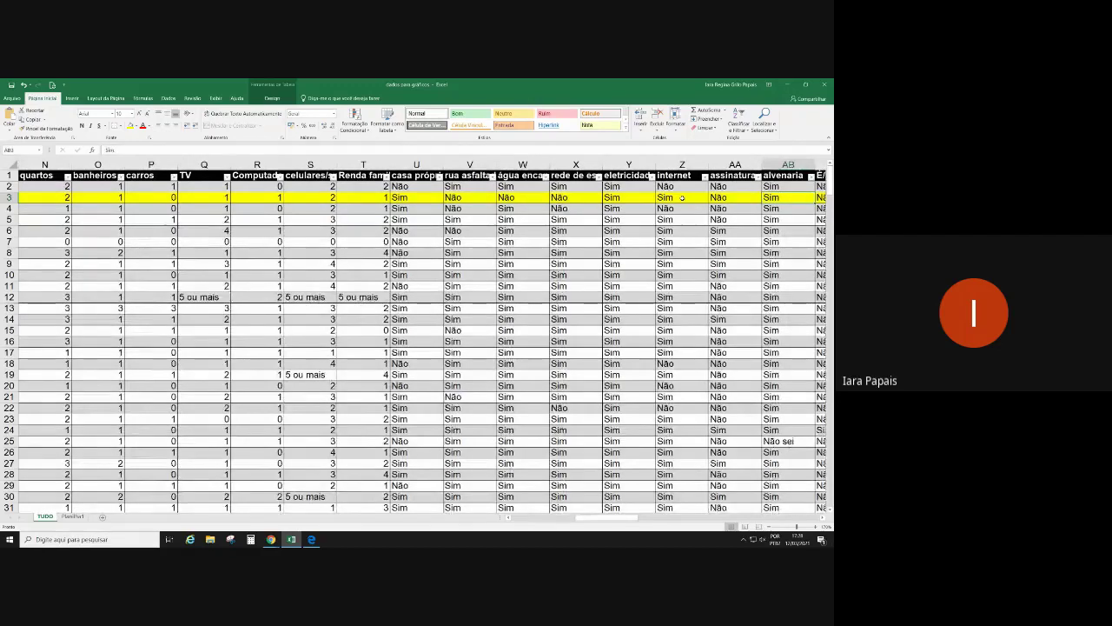
# Examine the yellow row's participation answers cell by cell from the É/Foi voluntário column through Grêmio, Sindicato, Igreja and ONG to the Banda/Grupo column.
pyautogui.press('Right')
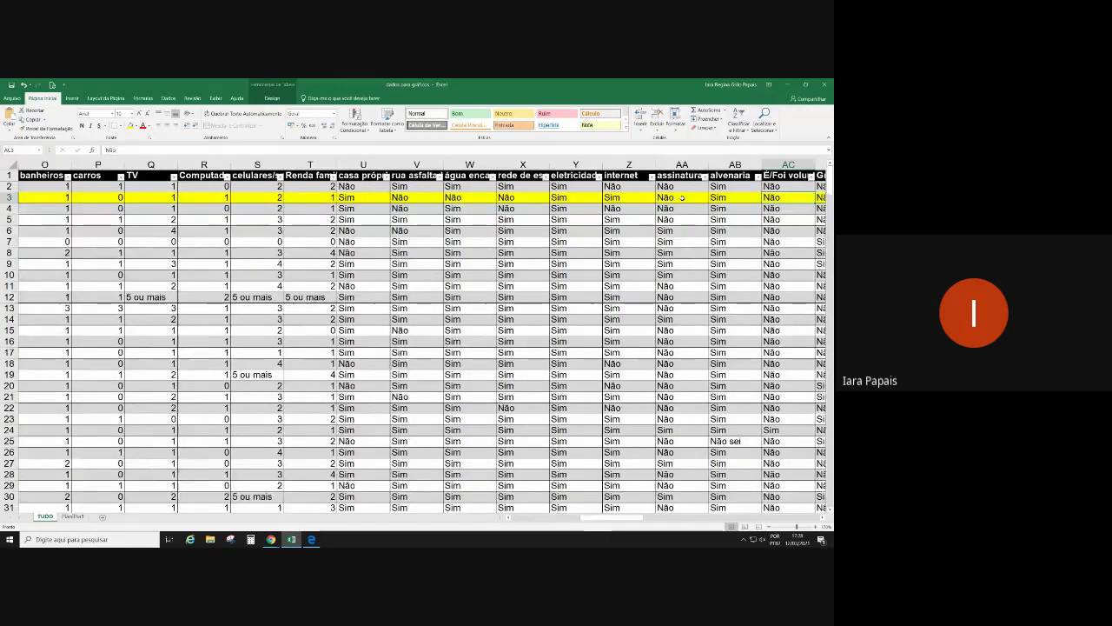
pyautogui.press('Right')
pyautogui.press('Right')
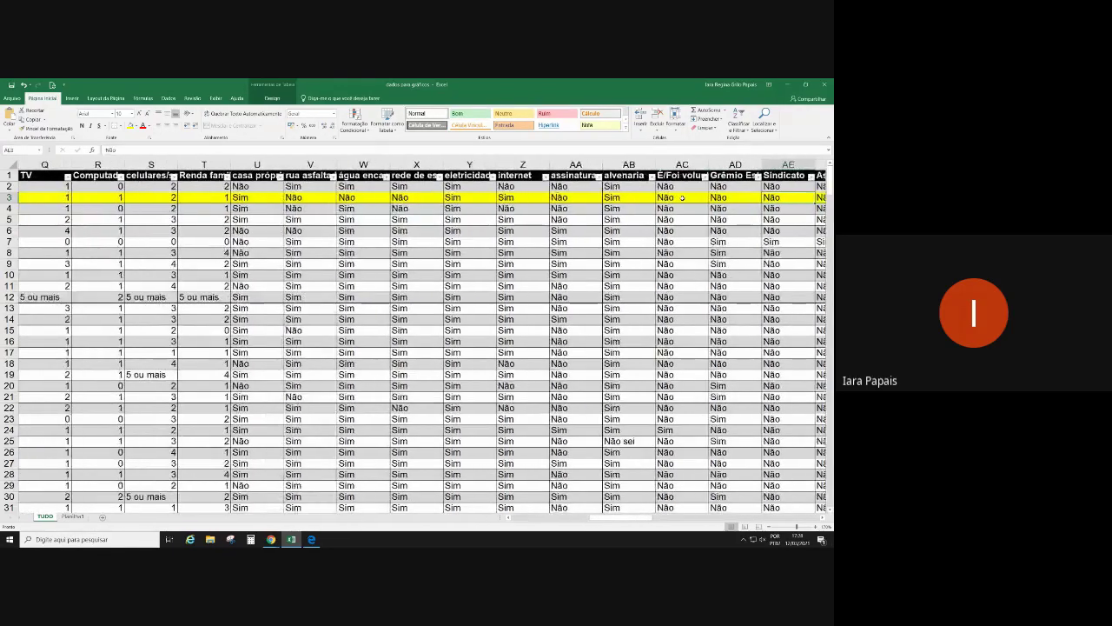
pyautogui.press('Right')
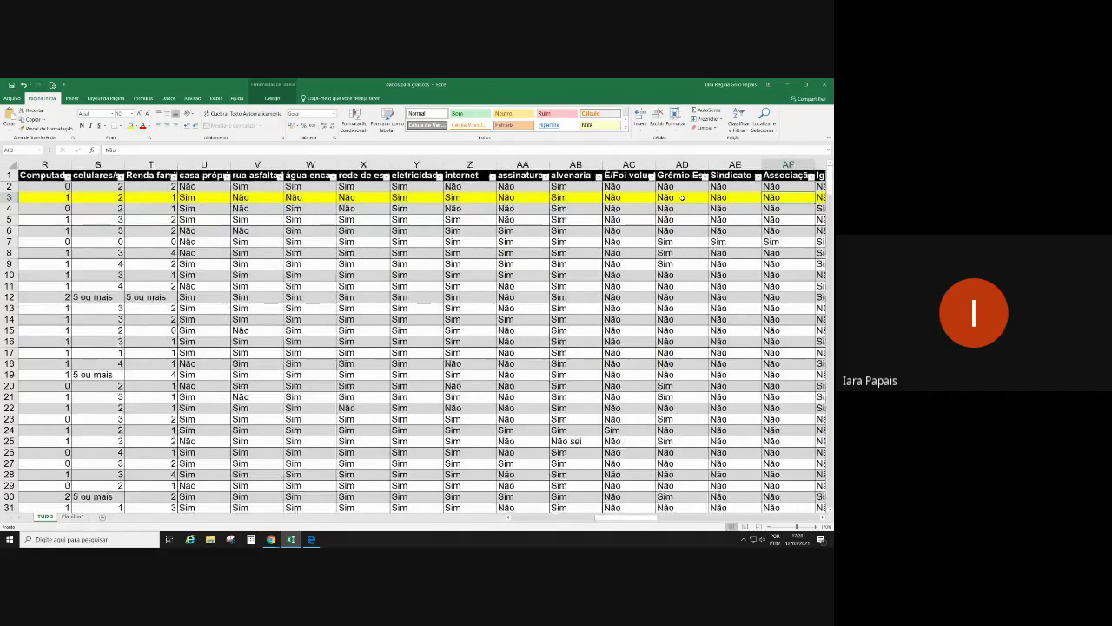
pyautogui.hscroll(1, 682, 197)
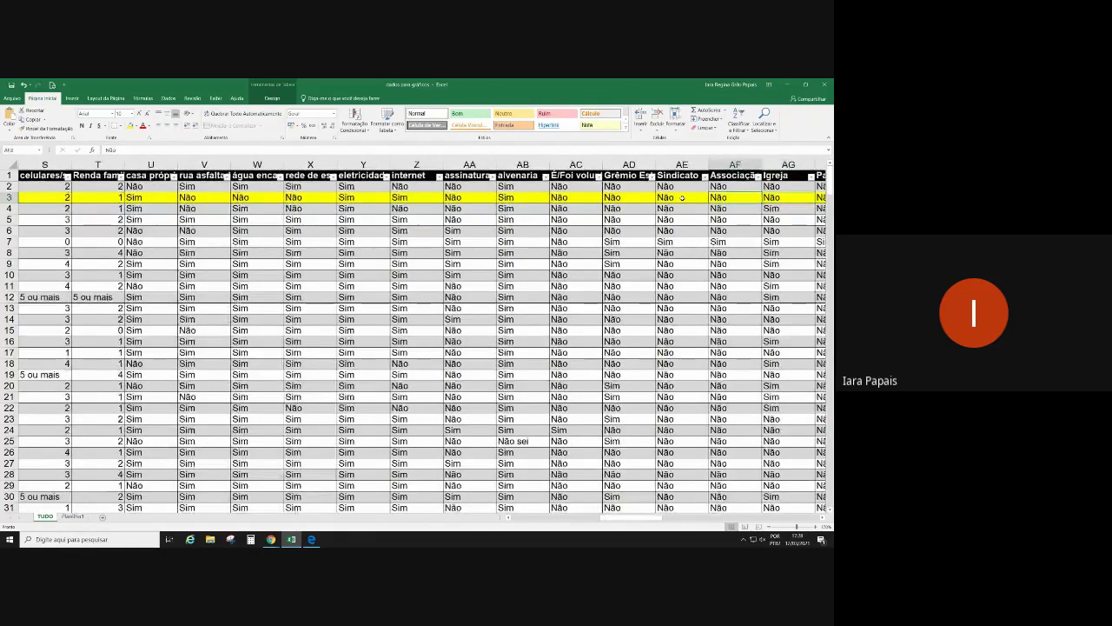
pyautogui.press('Right')
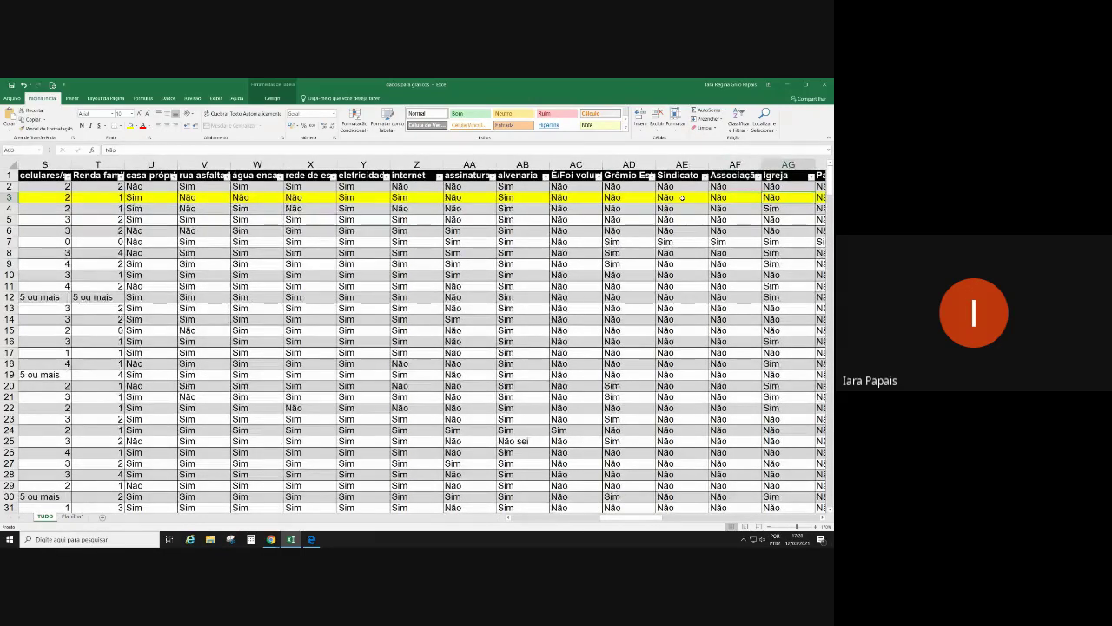
pyautogui.press('Right')
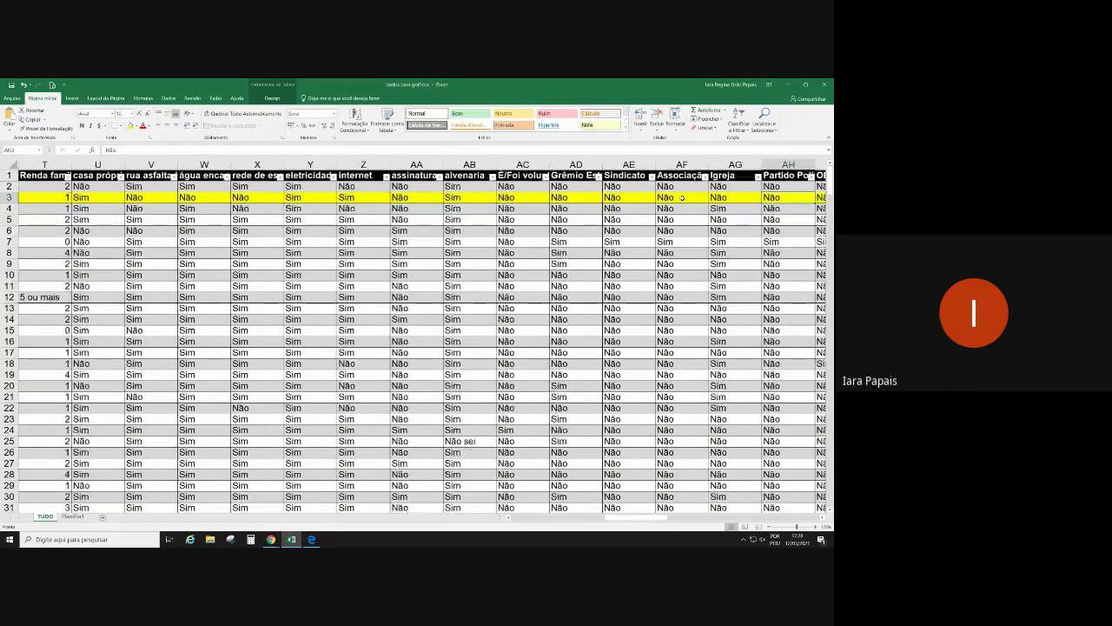
pyautogui.press('Right')
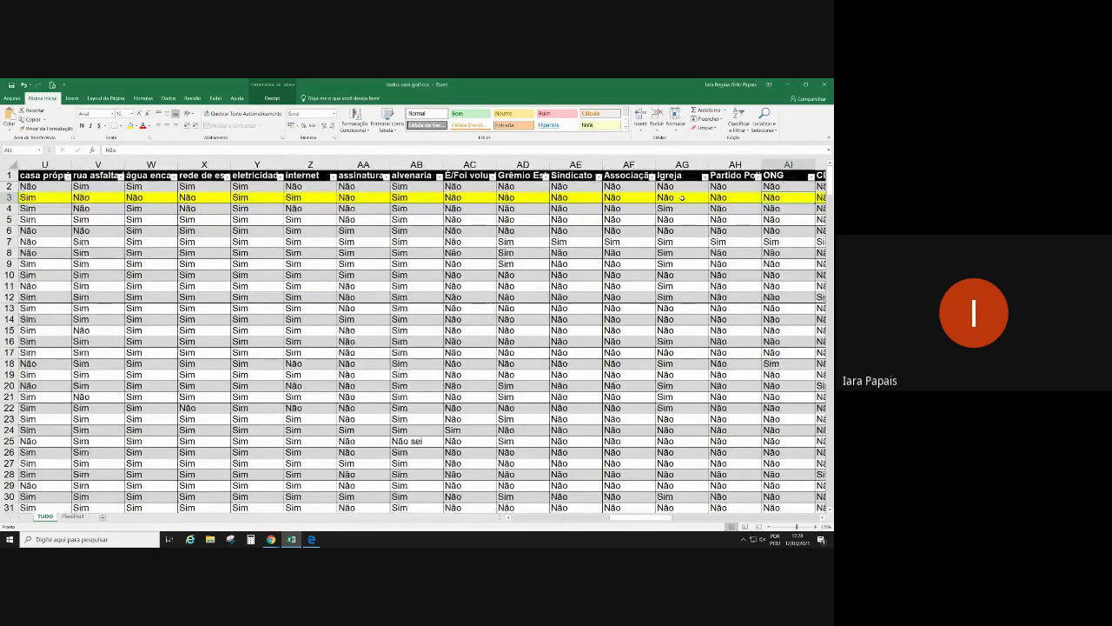
pyautogui.press('Right')
pyautogui.press('Right')
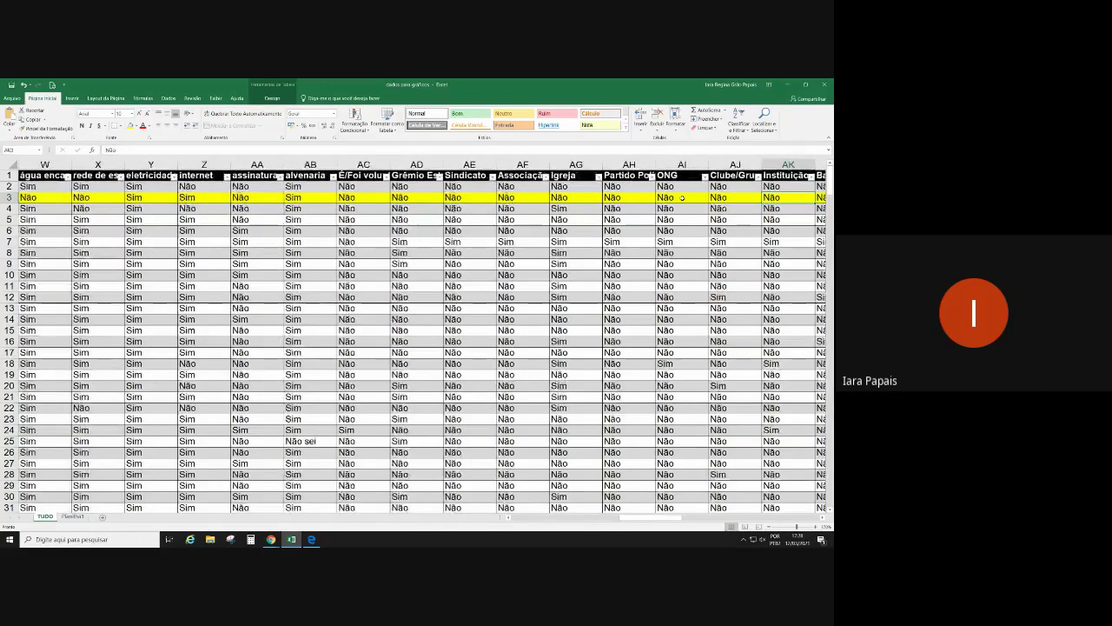
pyautogui.press('Right')
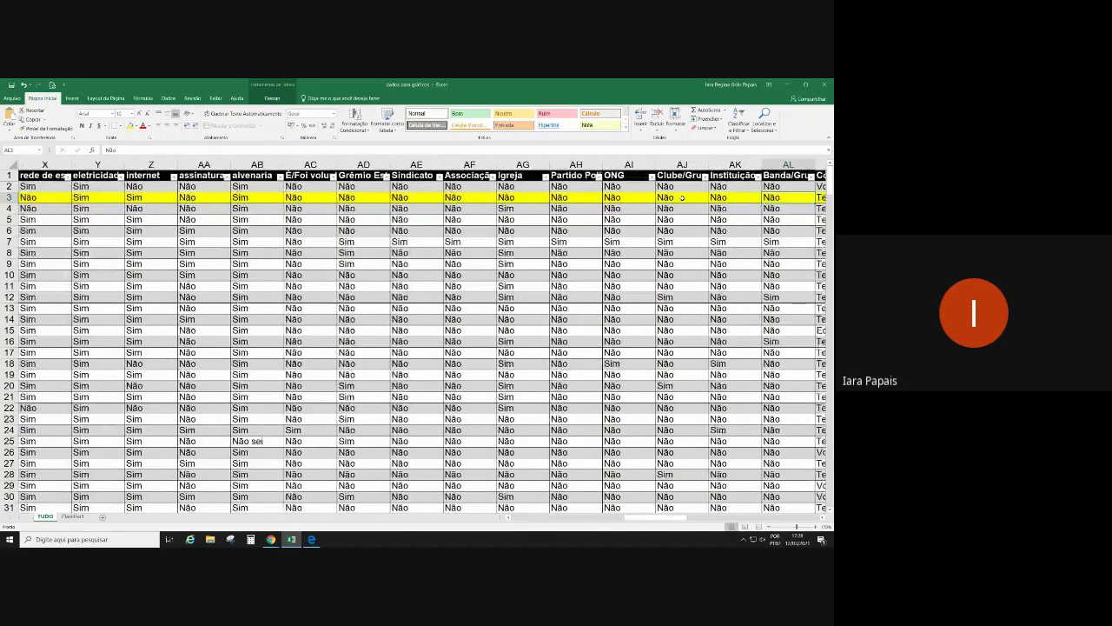
# Examine the yellow row's financial support, employment, school completion and school attended cells, from column AM to column AP.
pyautogui.press('Right')
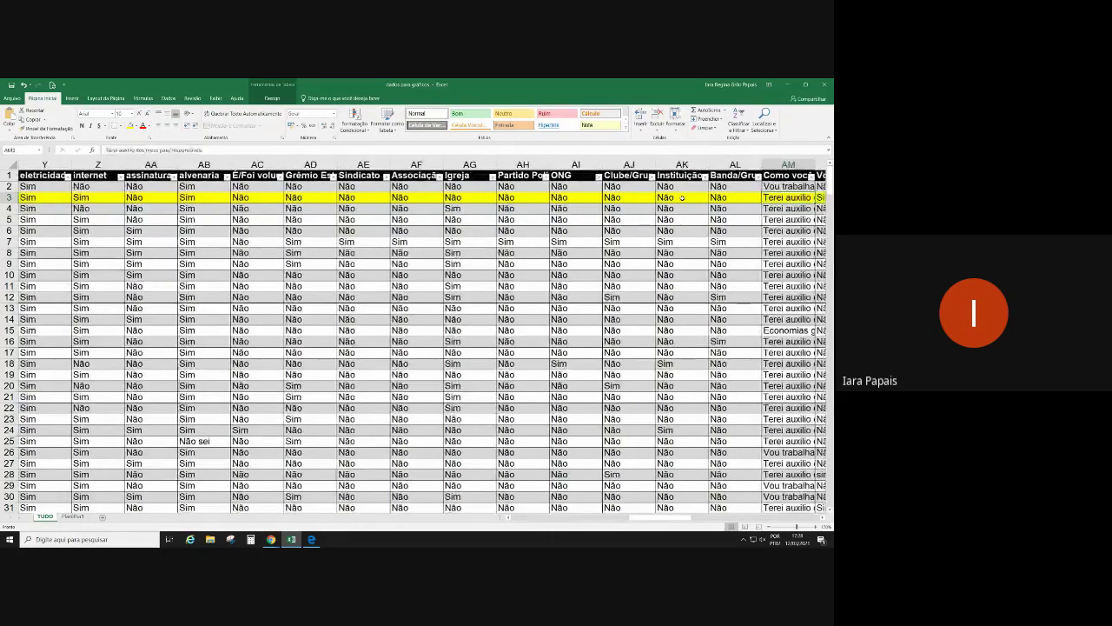
pyautogui.press('Left')
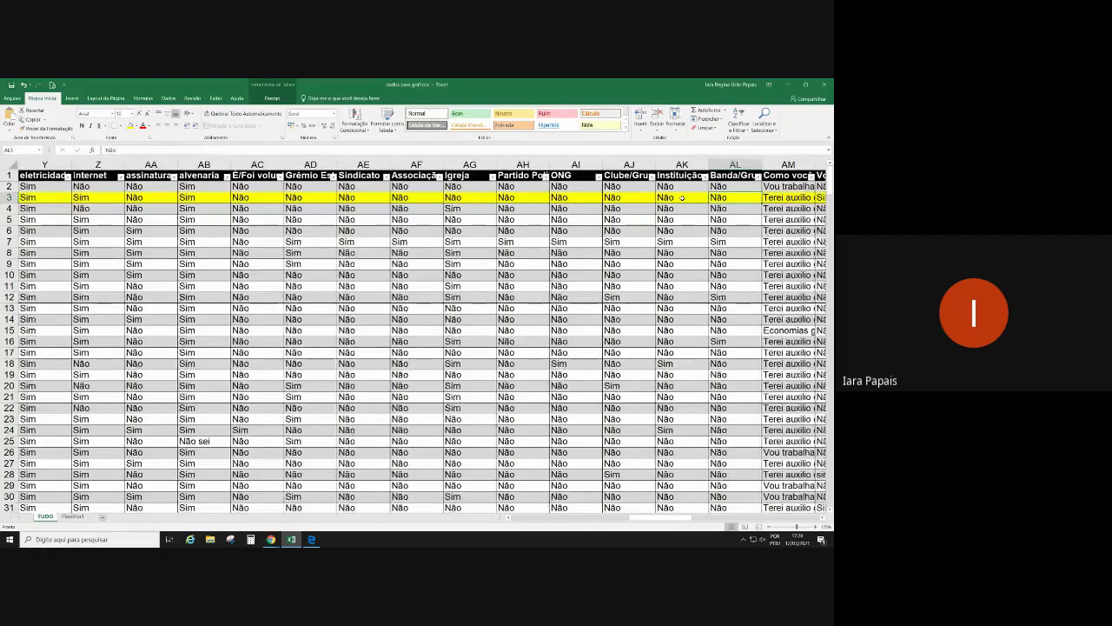
pyautogui.press('Right')
pyautogui.hscroll(2, 682, 197)
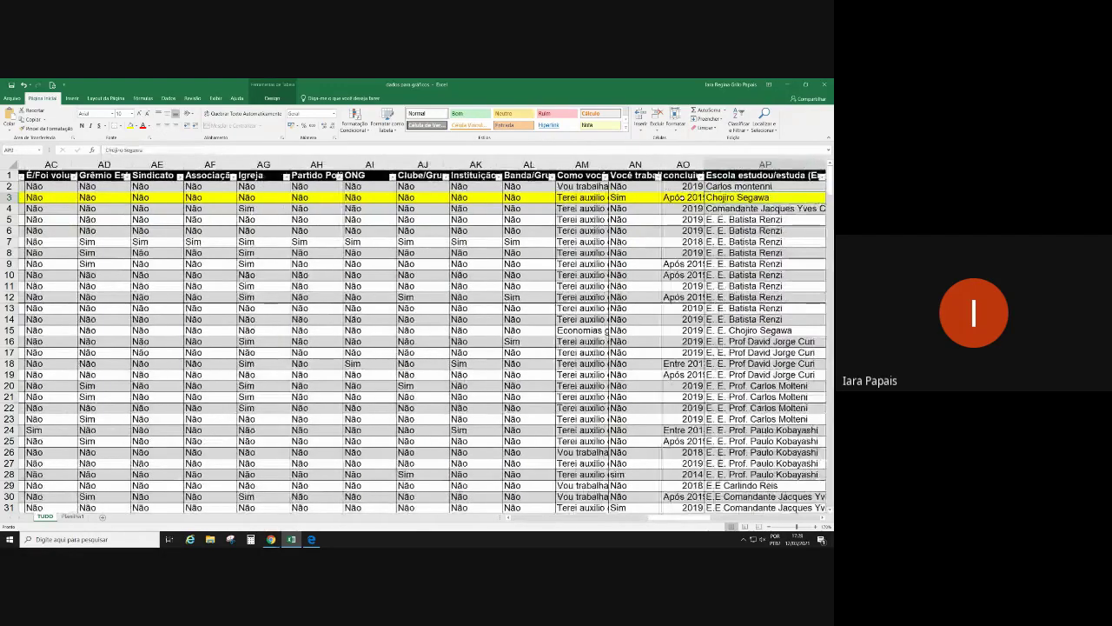
pyautogui.press('Left')
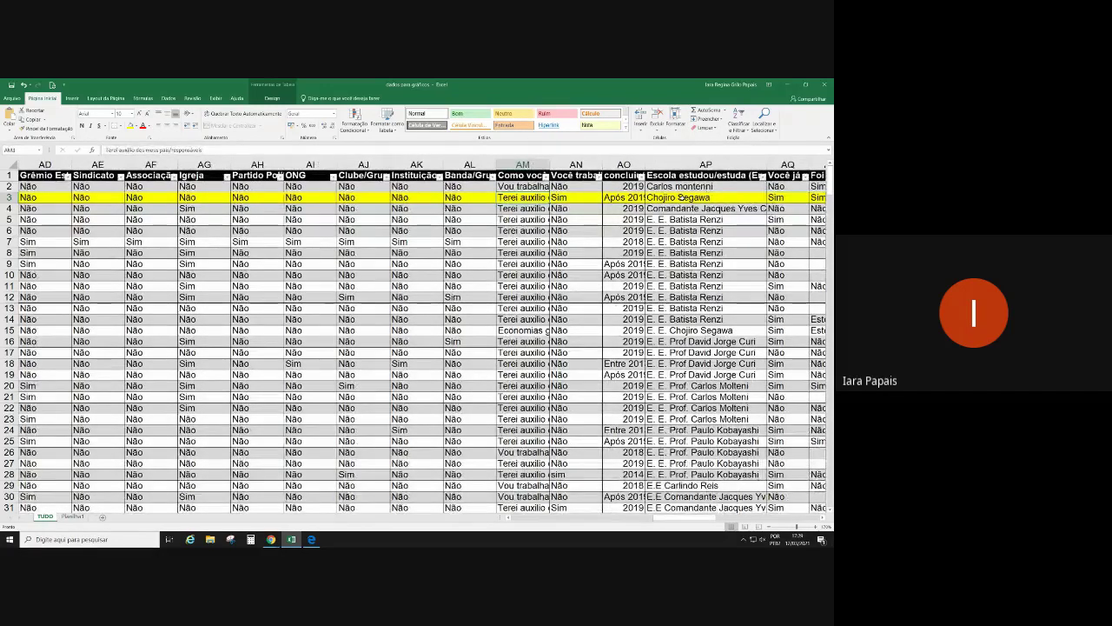
pyautogui.press('Right')
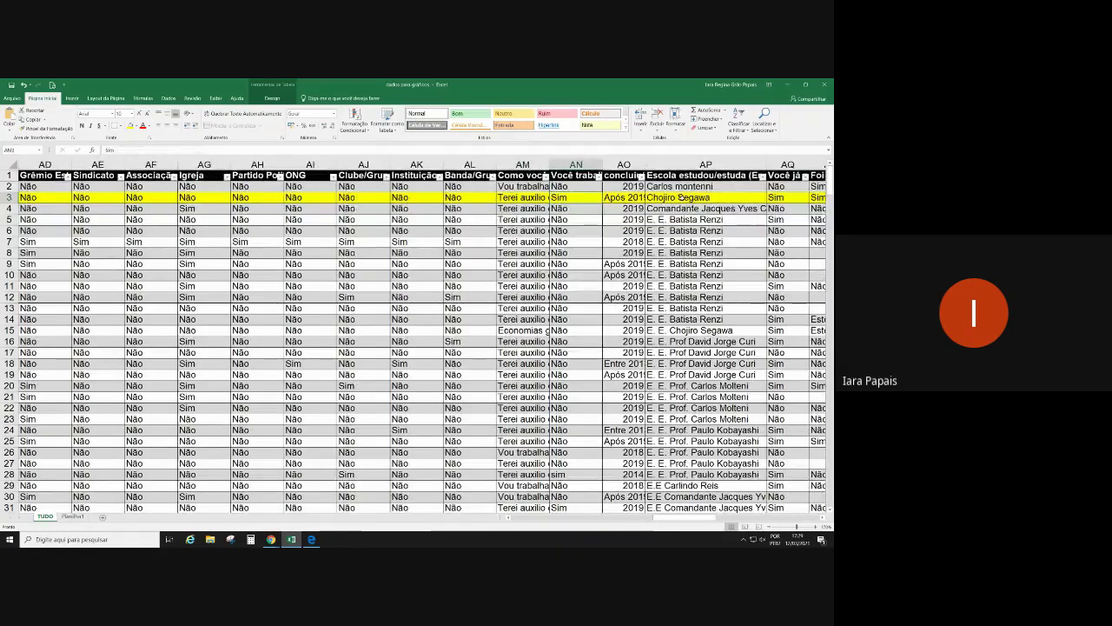
pyautogui.press('Right')
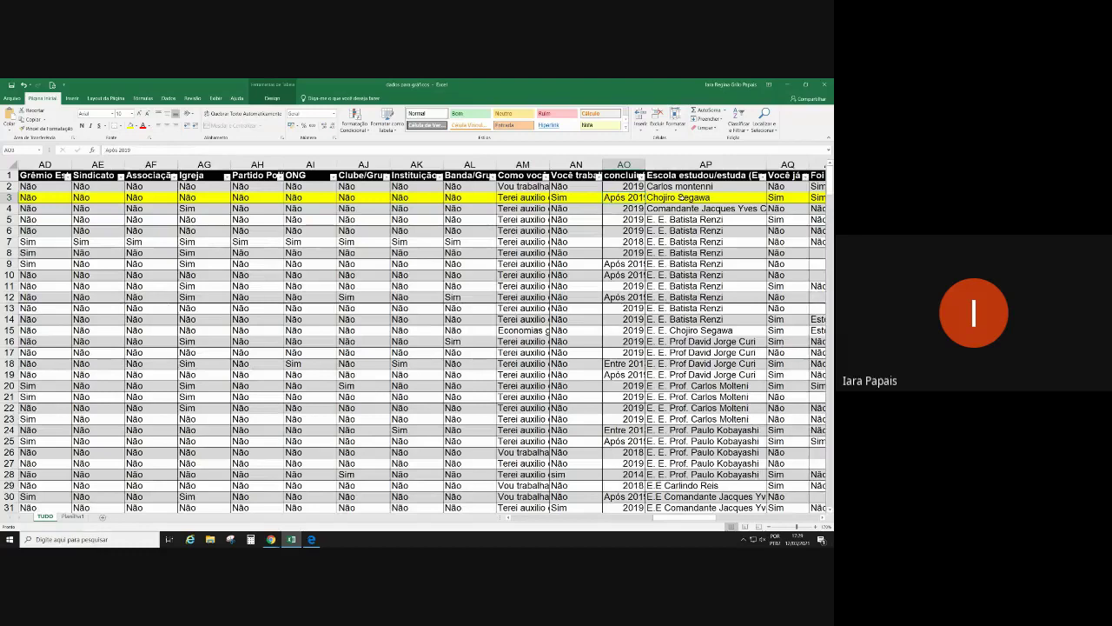
pyautogui.press('Right')
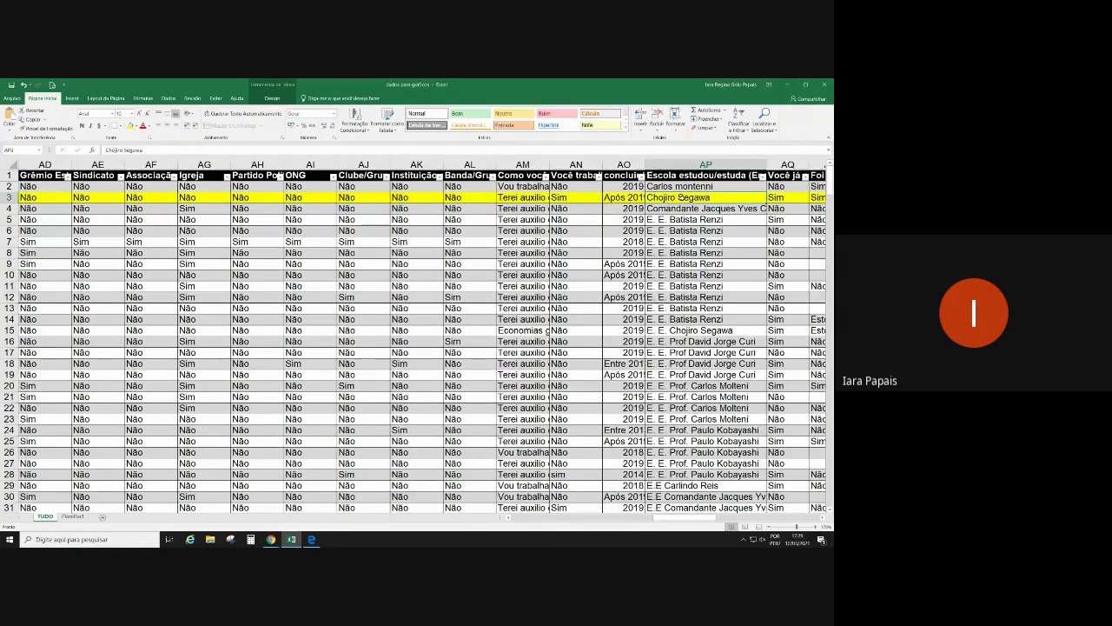
# Read the full header question of column AQ and return to the yellow row's answer in that column.
pyautogui.press('Right')
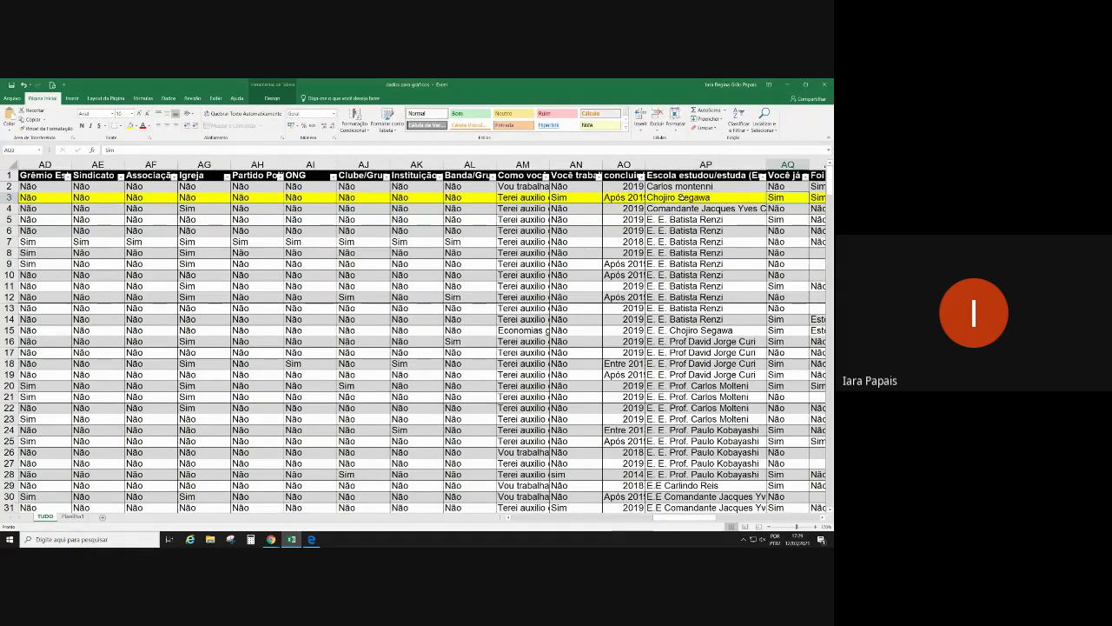
pyautogui.hscroll(2, 680, 198)
pyautogui.hscroll(2, 680, 199)
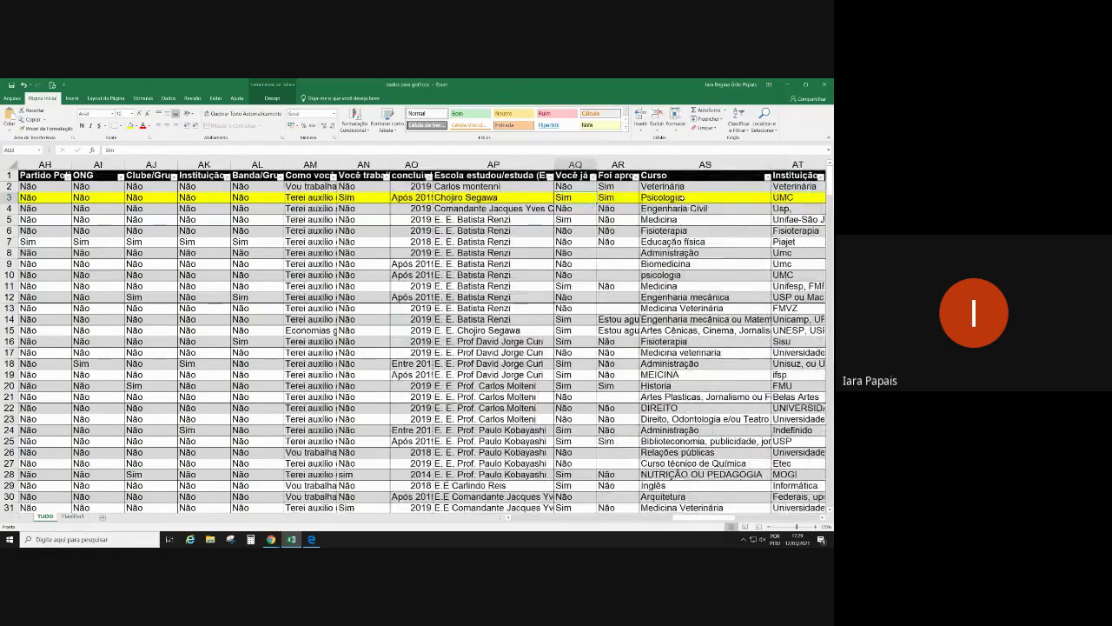
pyautogui.press('Up')
pyautogui.press('Up')
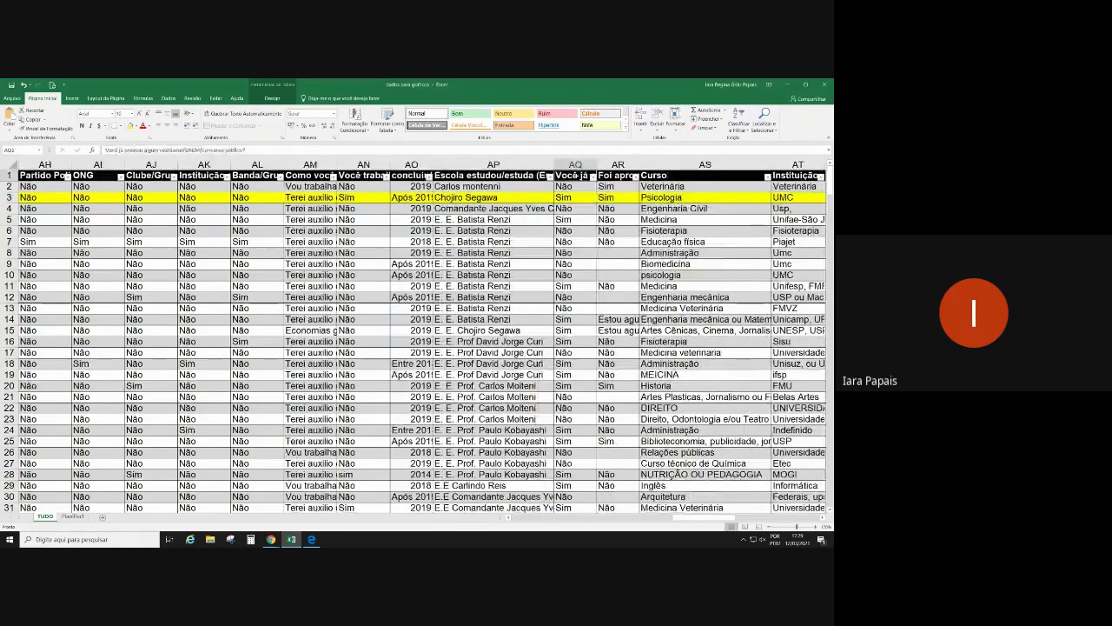
pyautogui.click(572, 197)
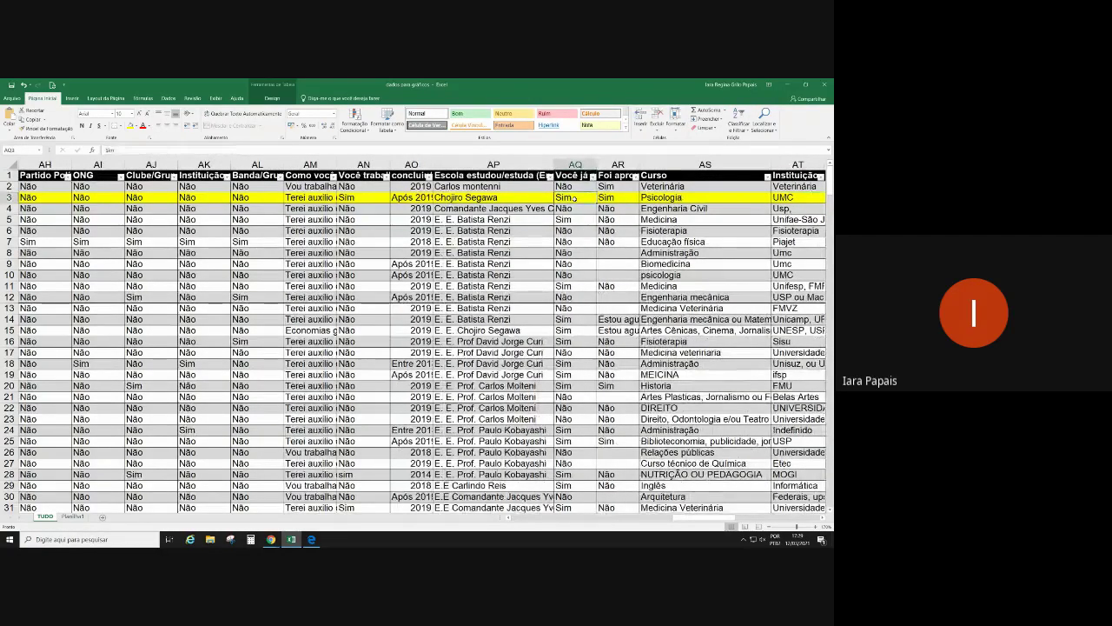
# Examine the yellow row's exam approval, Curso and Instituição cells.
pyautogui.press('Right')
pyautogui.press('Right')
pyautogui.press('Right')
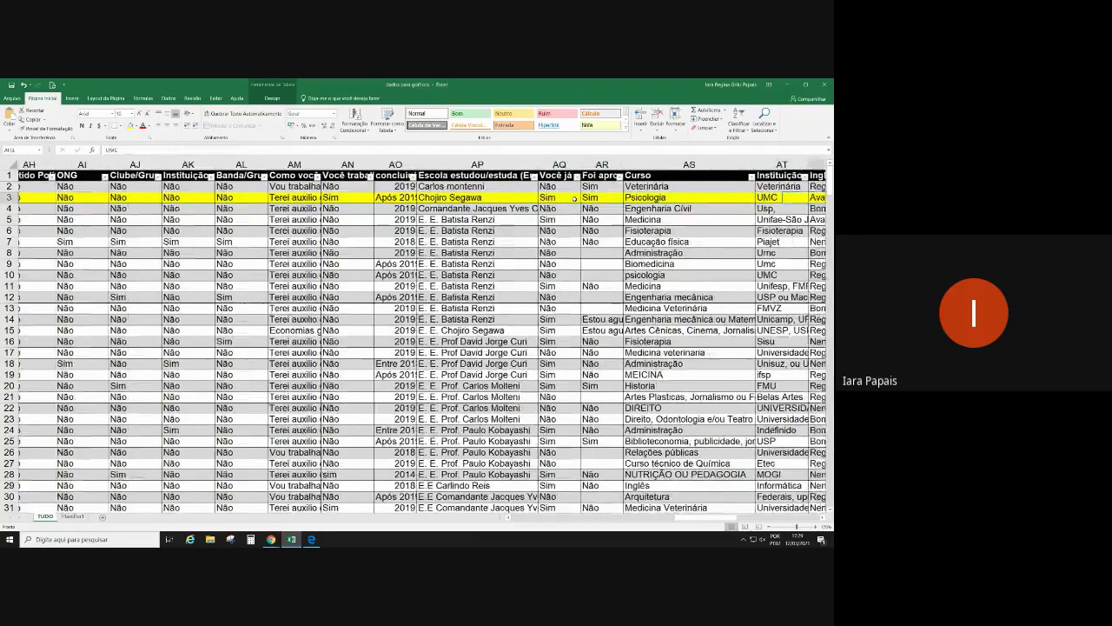
pyautogui.press('Right')
pyautogui.press('Left')
pyautogui.press('Left')
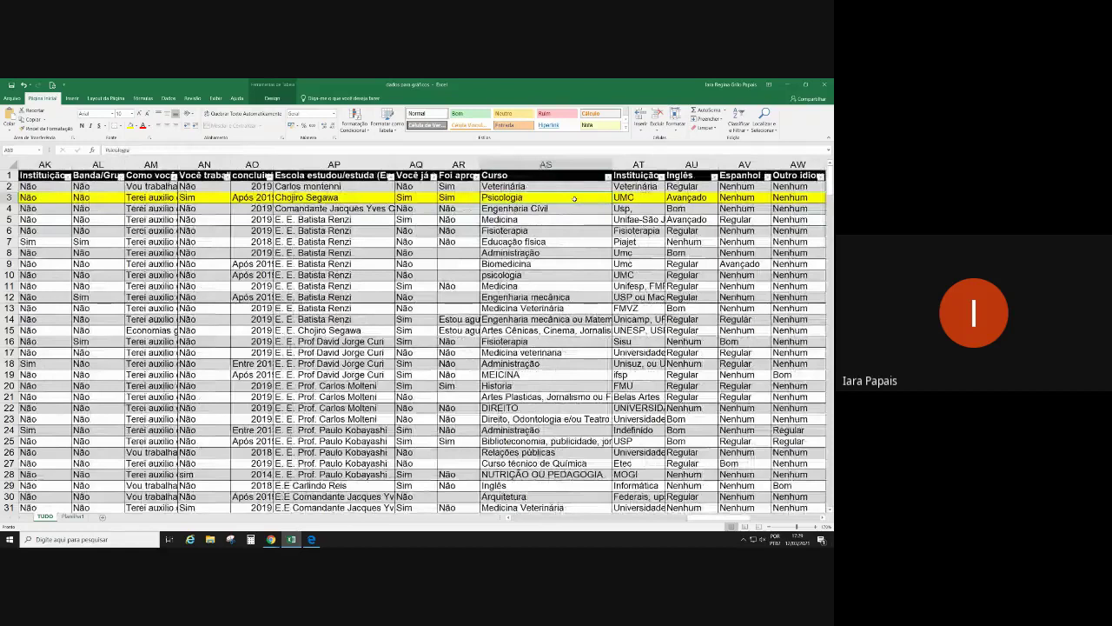
pyautogui.press('Right')
# Examine the yellow row's language, software, programming and instrument skill cells from the Inglês column to column BA.
pyautogui.press('Right')
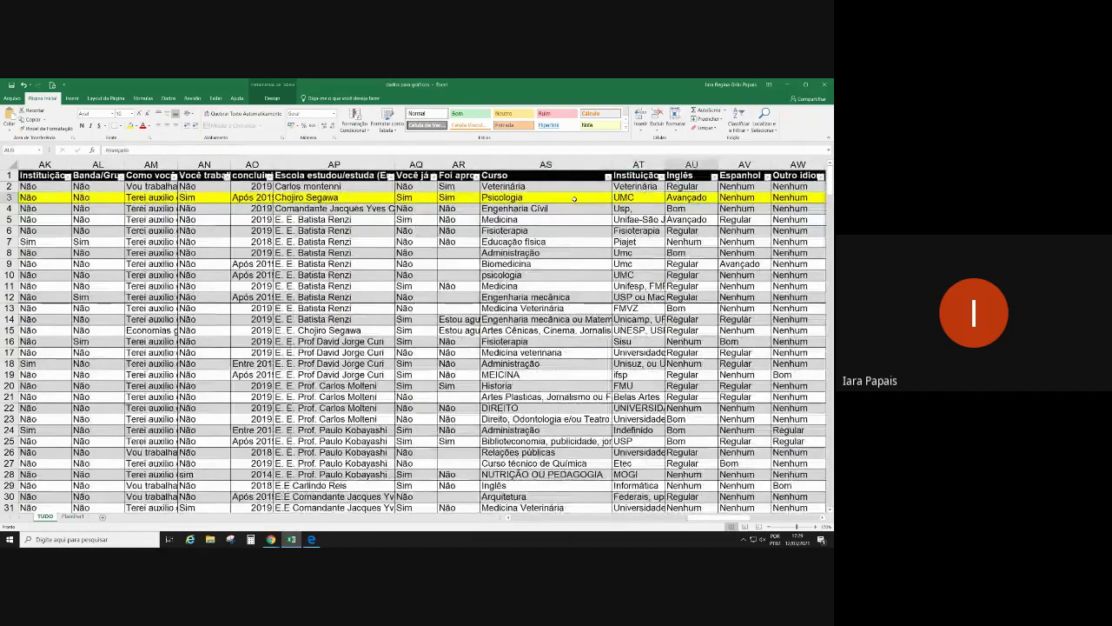
pyautogui.press('Right')
pyautogui.press('Right')
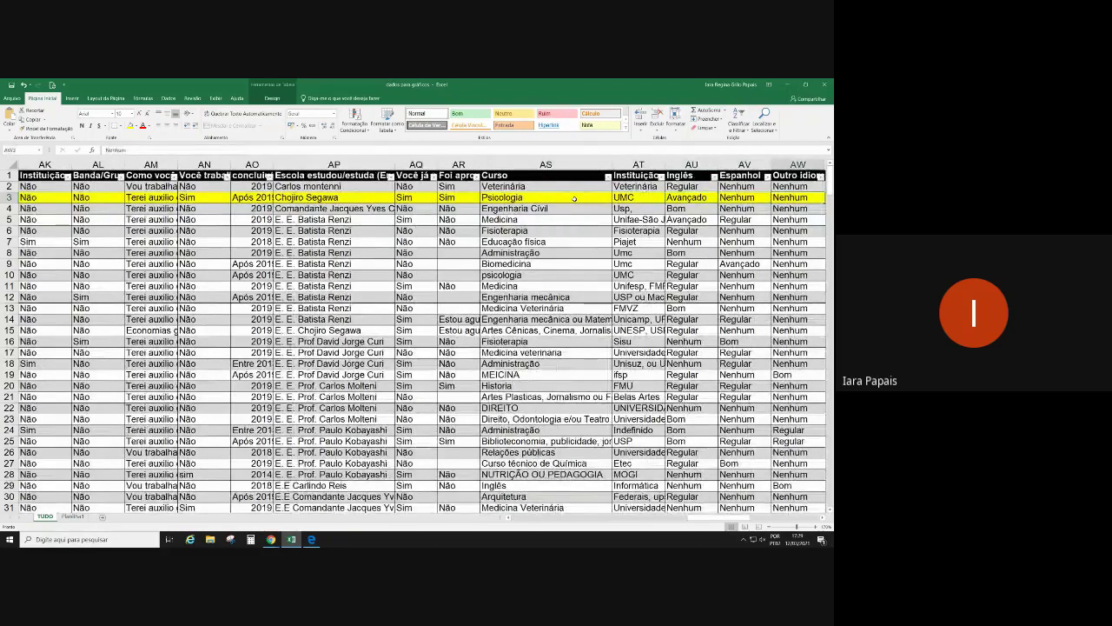
pyautogui.press('Right')
pyautogui.press('Right')
pyautogui.press('Right')
pyautogui.press('Left')
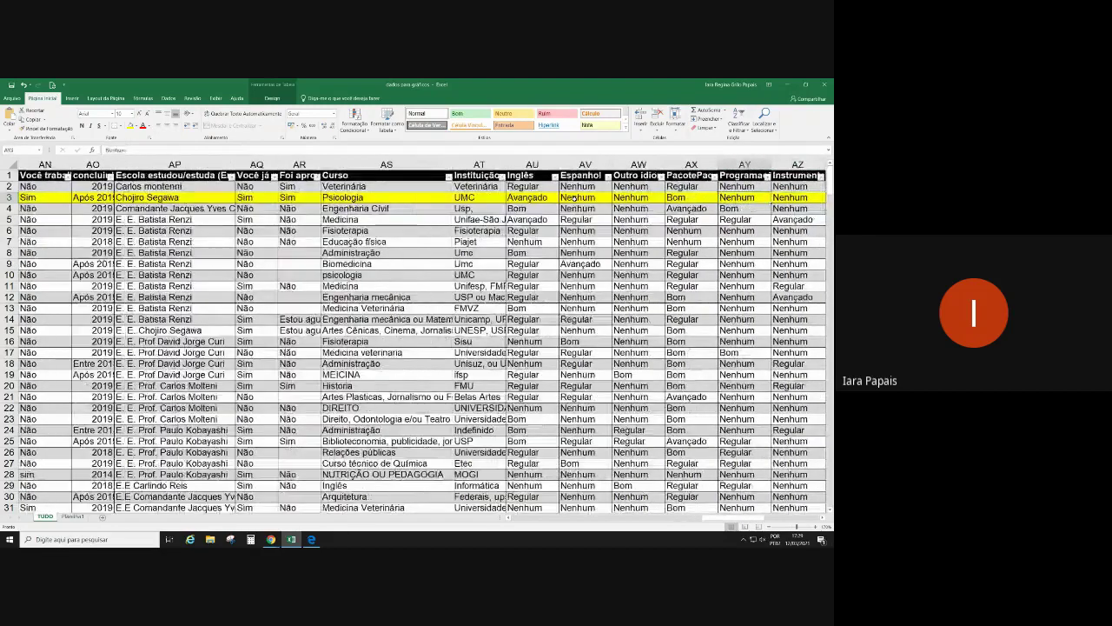
pyautogui.press('Left')
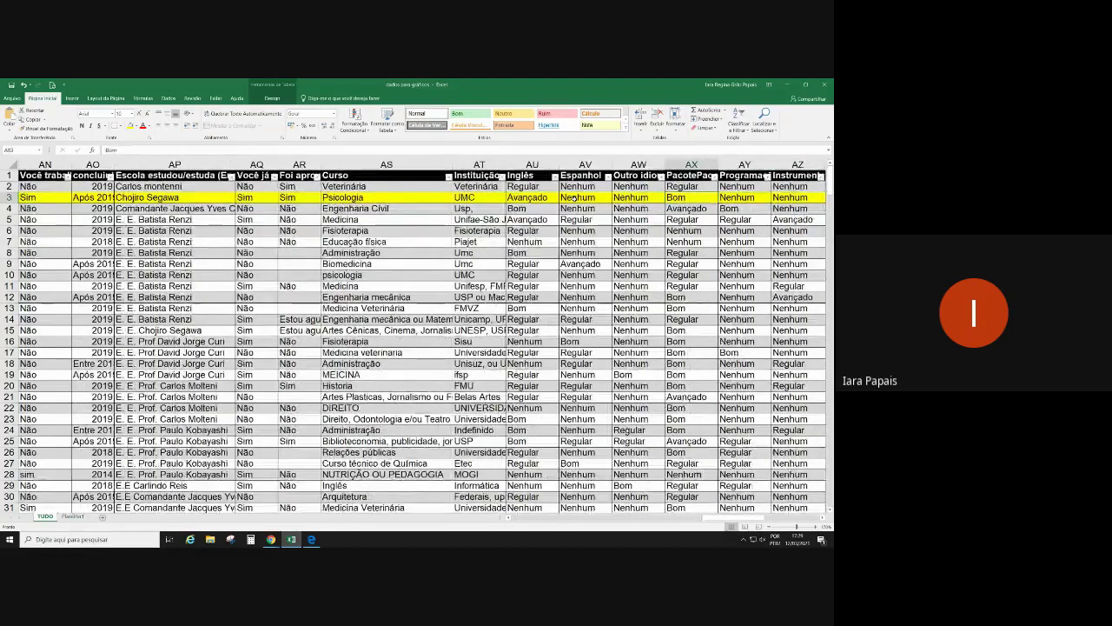
pyautogui.press('Right')
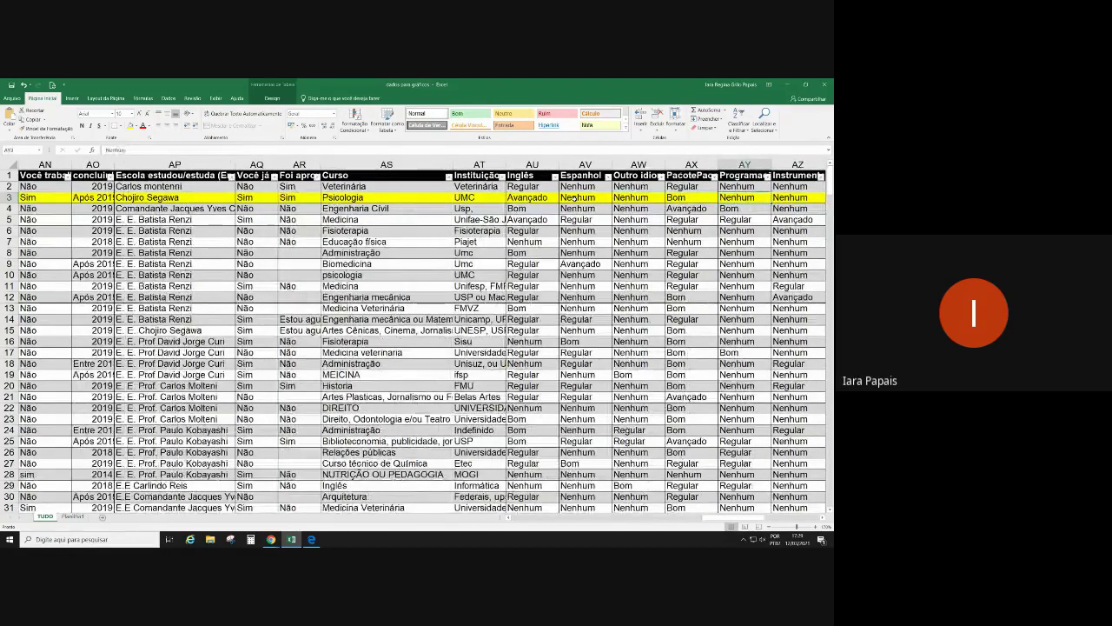
pyautogui.press('Right')
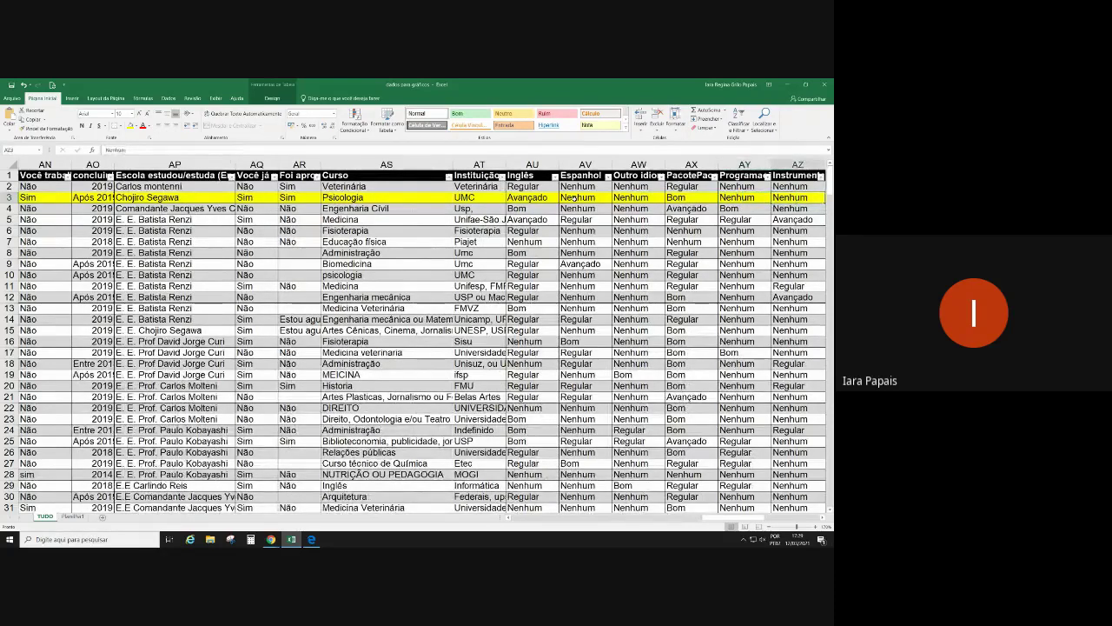
pyautogui.press('Right')
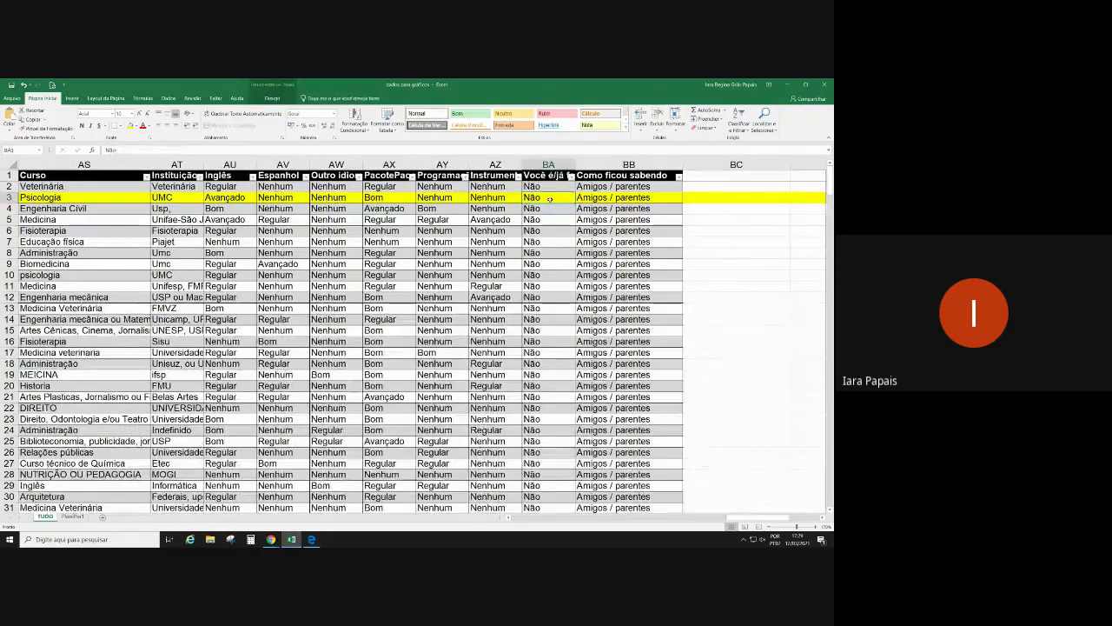
# Examine the yellow row's Como ficou sabendo cell and return to the row's first column.
pyautogui.press('Right')
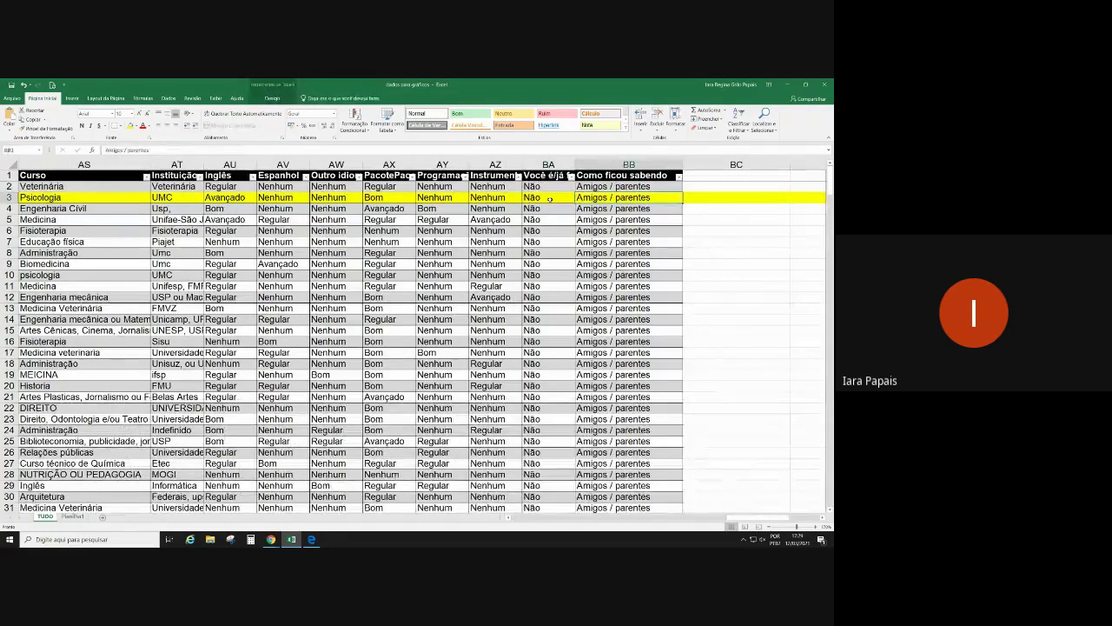
pyautogui.press('Left')
pyautogui.press('Left')
pyautogui.press('Left')
pyautogui.press('Left')
pyautogui.press('Left')
pyautogui.press('Left')
pyautogui.press('Left')
pyautogui.press('Left')
pyautogui.press('Left')
pyautogui.press('Left')
pyautogui.press('Left')
pyautogui.press('Left')
pyautogui.press('Left')
pyautogui.press('Left')
pyautogui.press('Left')
pyautogui.press('Left')
pyautogui.press('Left')
pyautogui.press('Left')
pyautogui.press('Left')
pyautogui.press('Left')
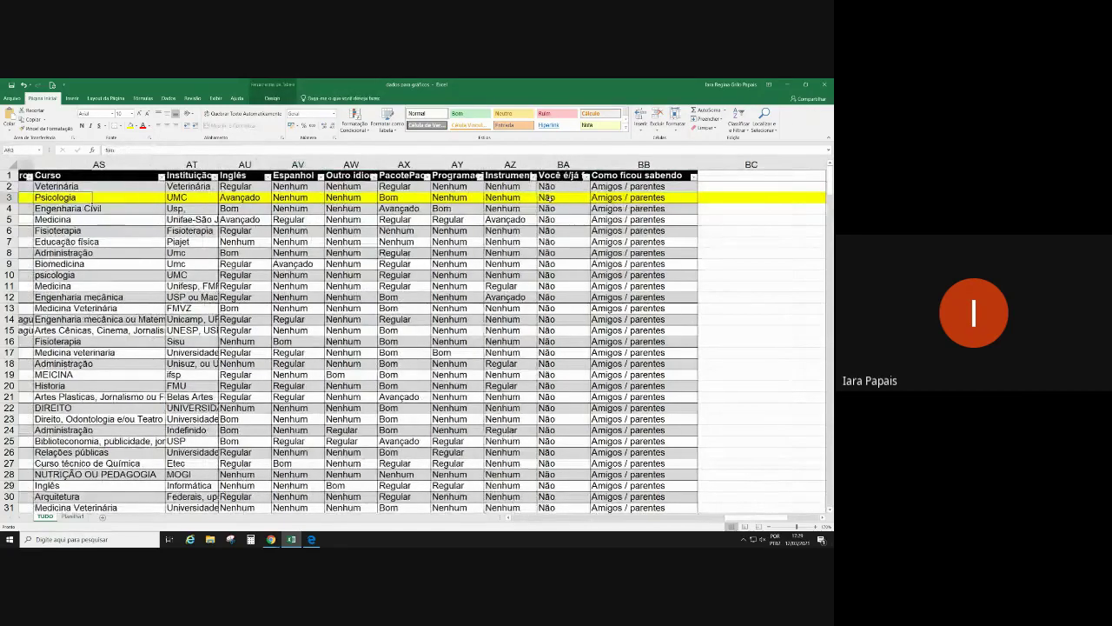
pyautogui.press('Home')
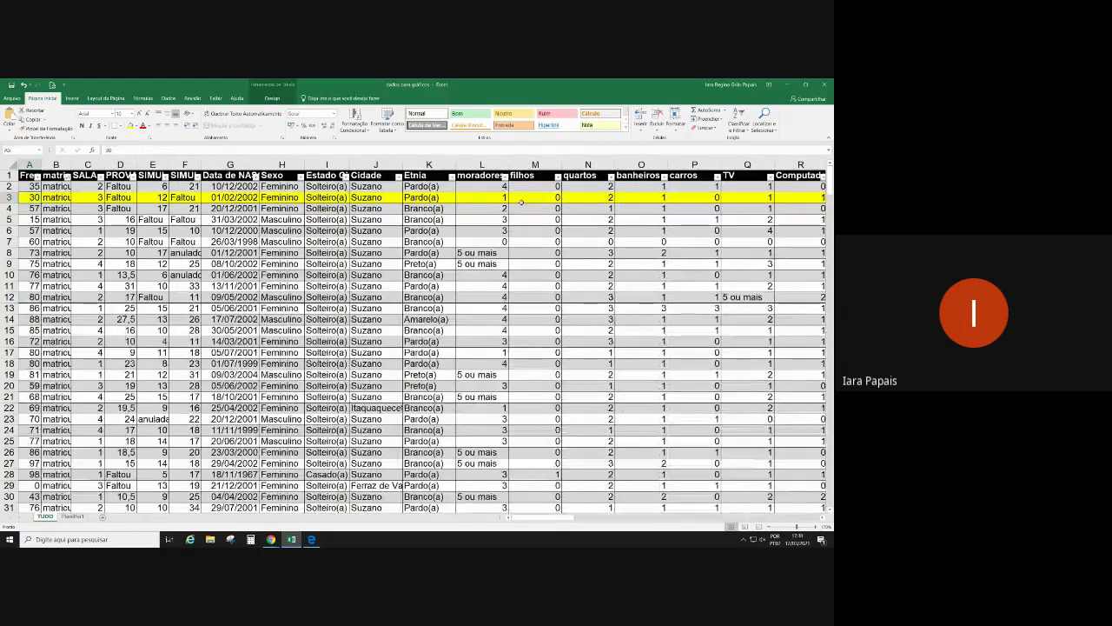
# Examine the yellow row's filhos and Cidade cells, the frequency in row 6 and the Cidade cell in row 5.
pyautogui.click(522, 199)
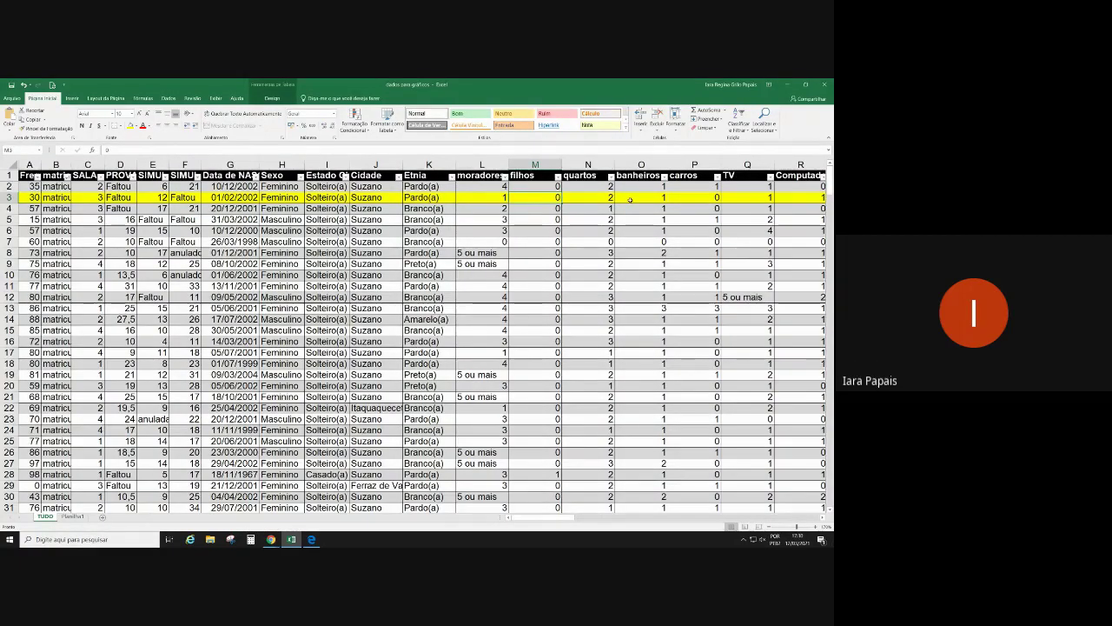
pyautogui.press('Left')
pyautogui.press('Left')
pyautogui.press('Left')
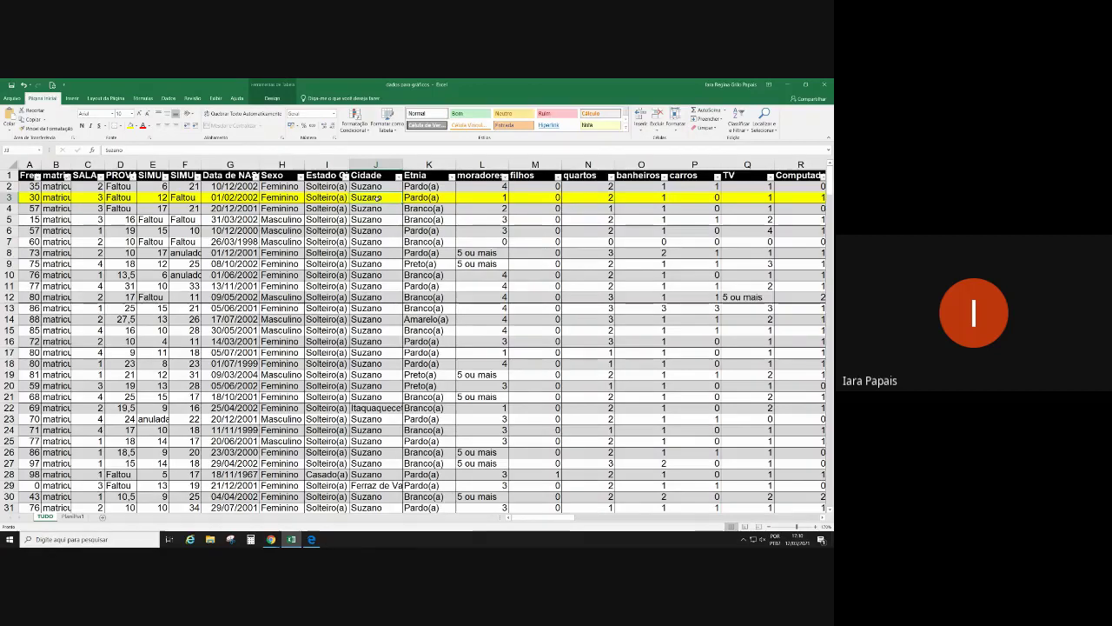
pyautogui.click(32, 231)
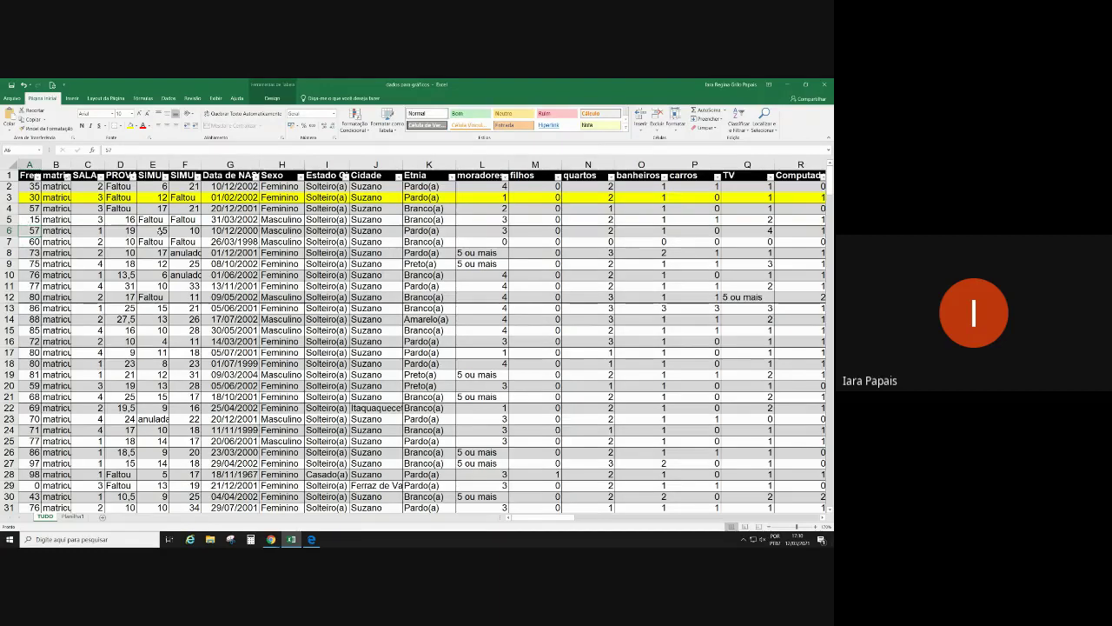
pyautogui.click(375, 222)
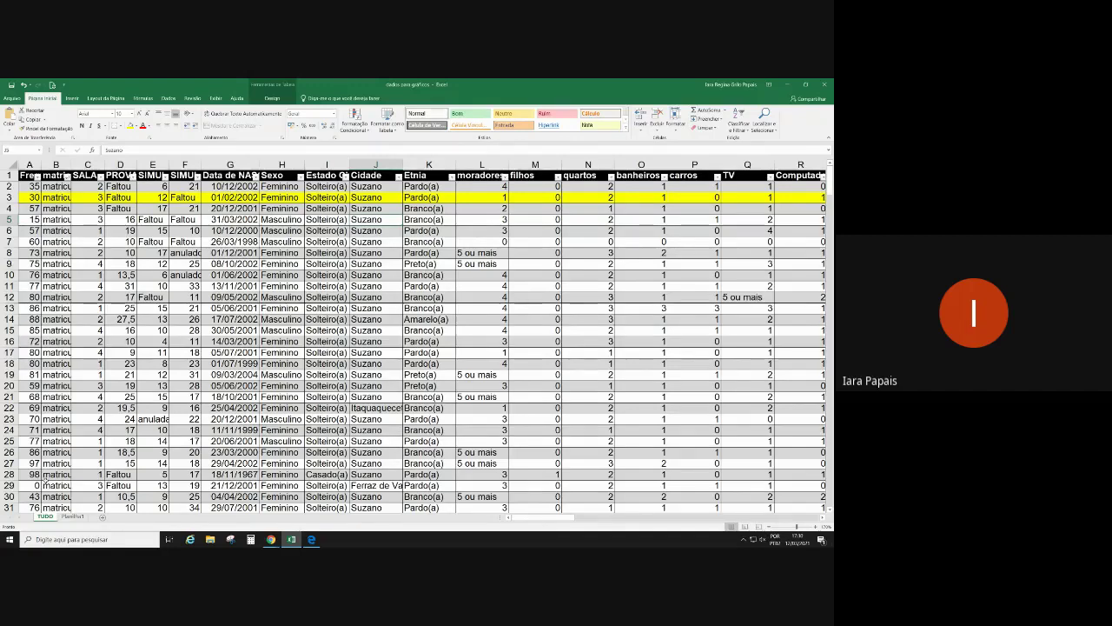
# On the Planilha1 sheet, add Frequência and Em qual cidade mora? to the pivot chart and move the chart below the table.
pyautogui.click(73, 517)
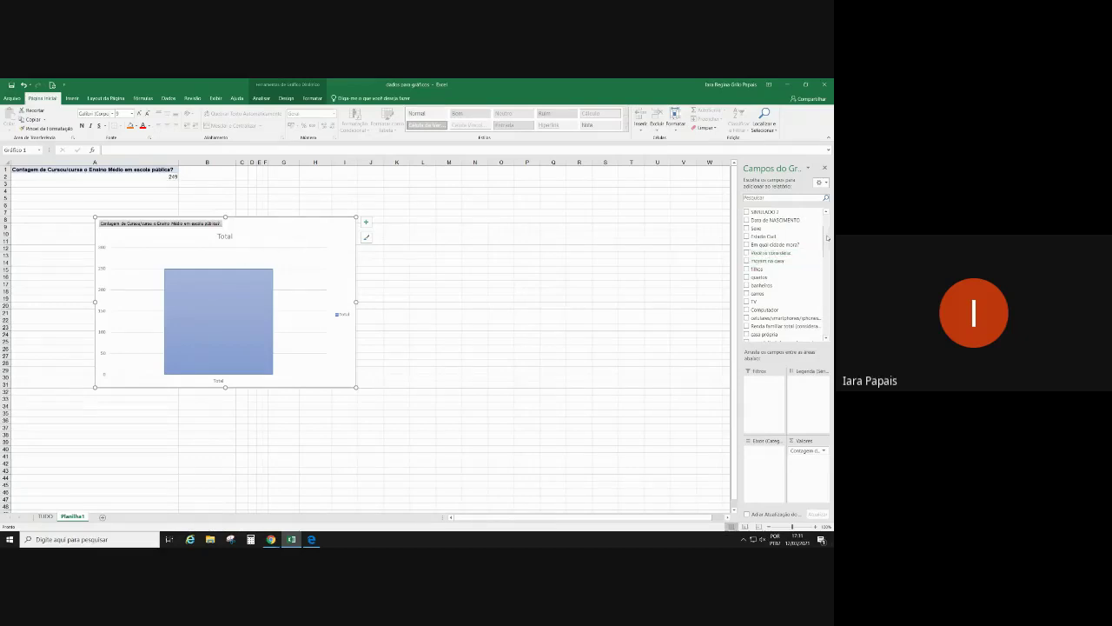
pyautogui.moveTo(827, 235); pyautogui.dragTo(827, 221)
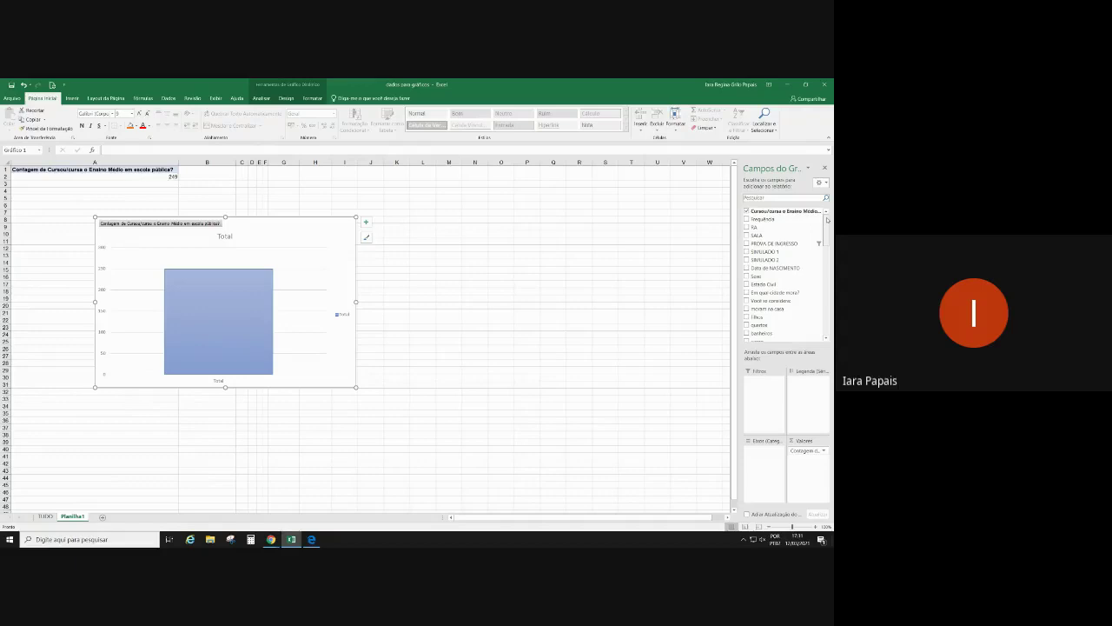
pyautogui.click(746, 219)
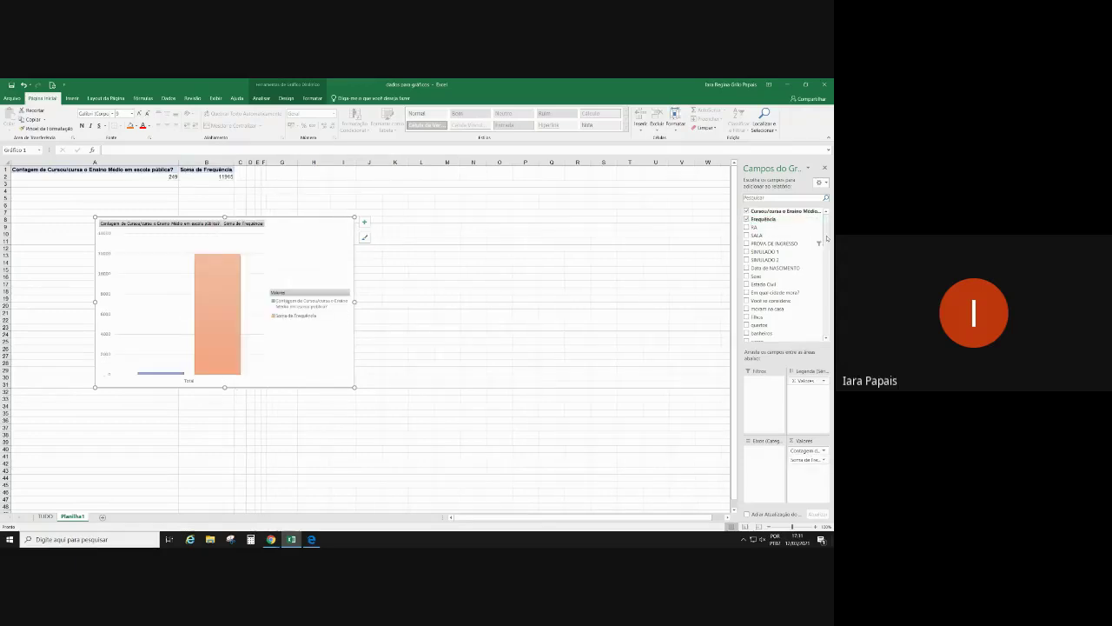
pyautogui.moveTo(827, 238)
pyautogui.mouseDown()
pyautogui.moveTo(821, 306)
pyautogui.moveTo(825, 251)
pyautogui.mouseUp()
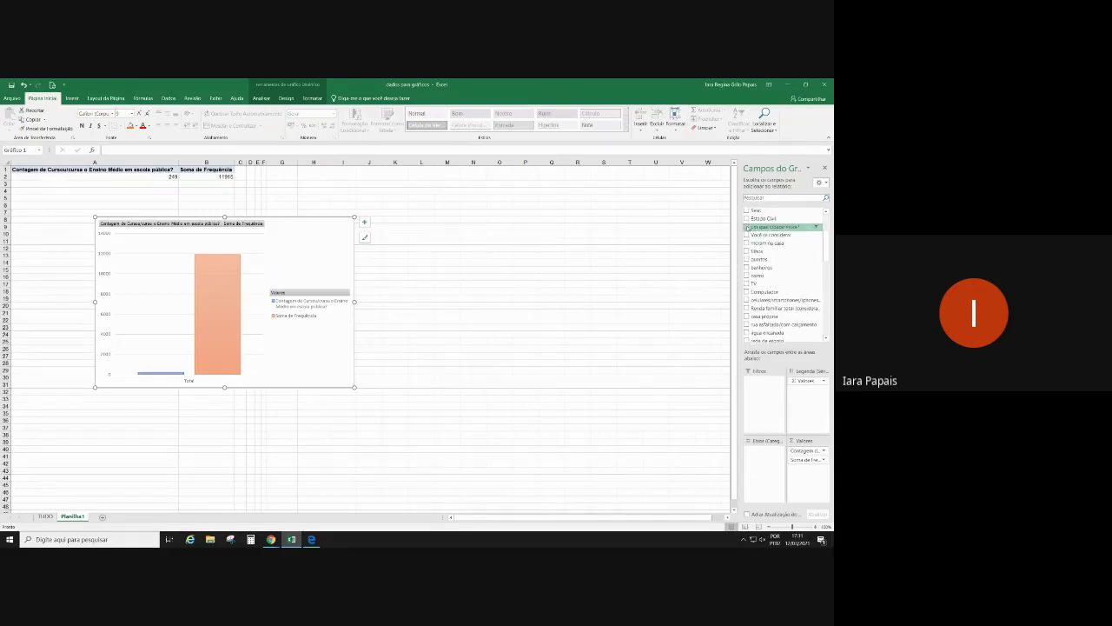
pyautogui.click(747, 227)
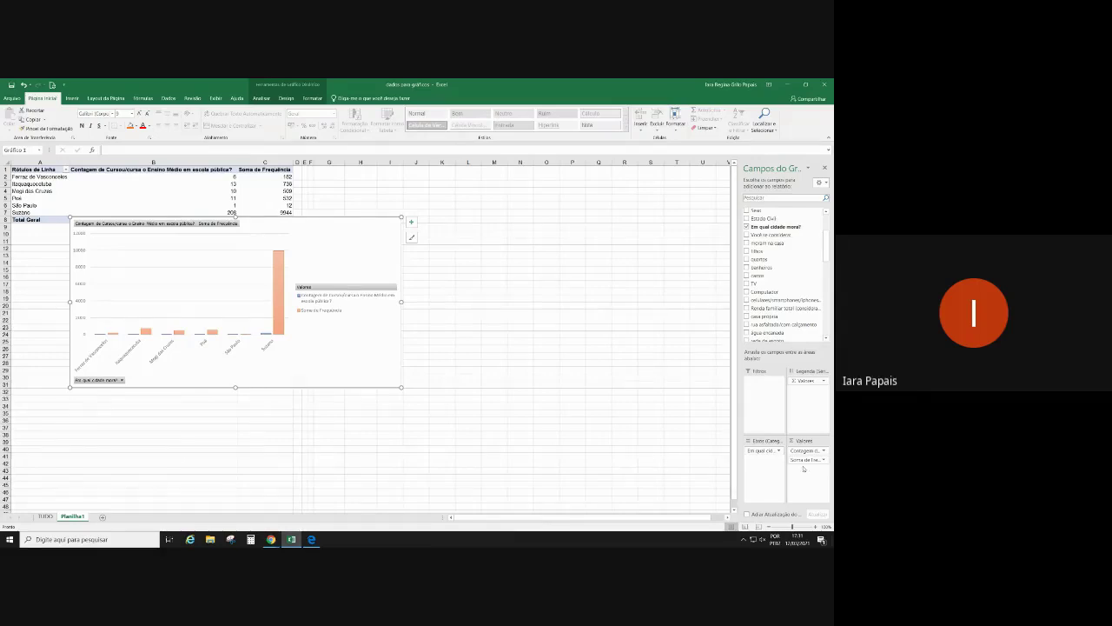
pyautogui.moveTo(340, 239); pyautogui.dragTo(340, 277)
pyautogui.scroll(3, 764, 268)
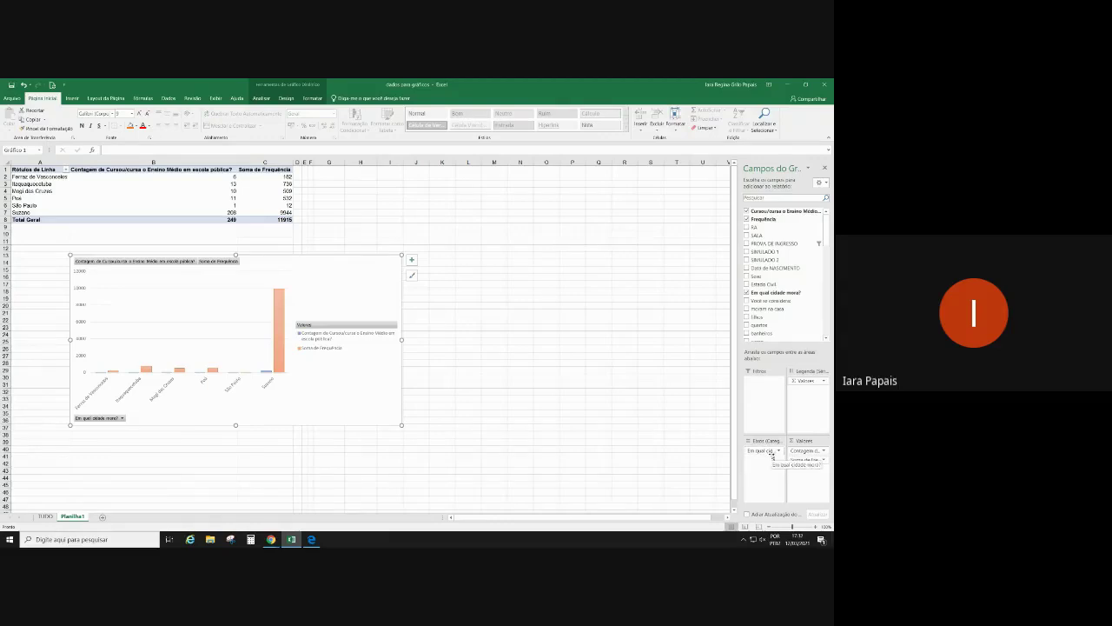
# Summarize the Frequência values by Média and remove the Cursou/cursa o Ensino Médio em escola pública? field from the pivot chart.
pyautogui.click(823, 461)
pyautogui.click(823, 462)
pyautogui.click(823, 461)
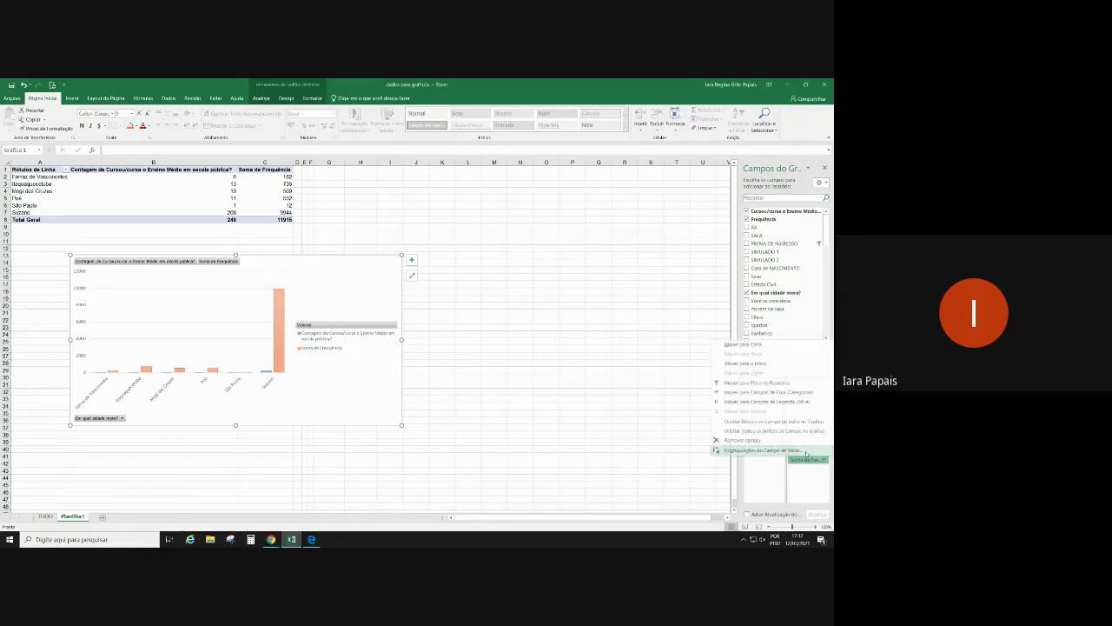
pyautogui.click(807, 453)
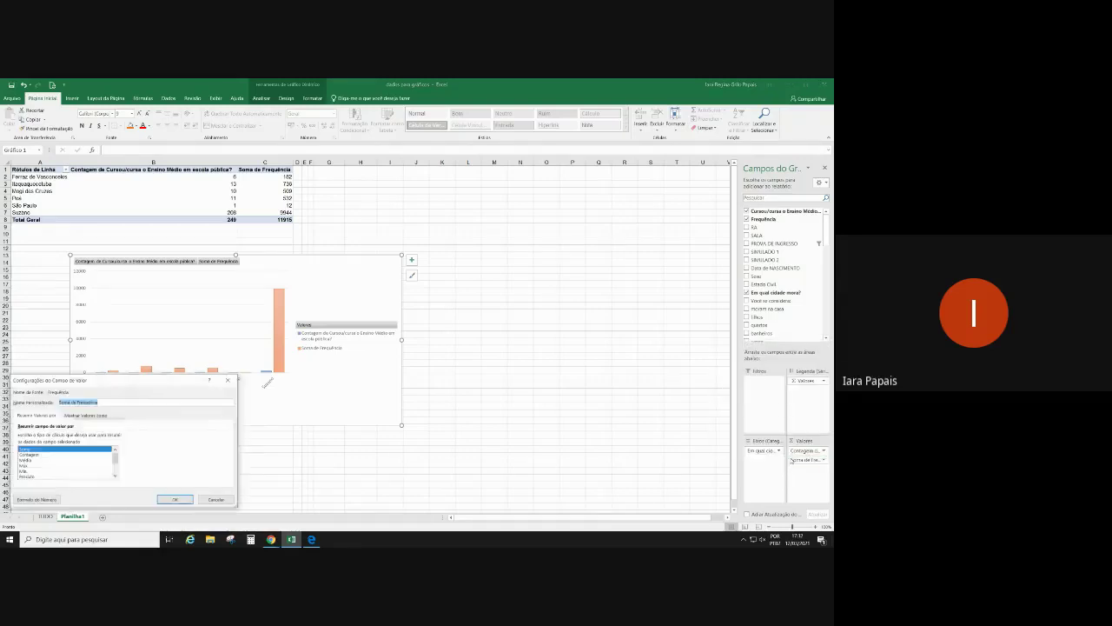
pyautogui.click(33, 461)
pyautogui.click(184, 500)
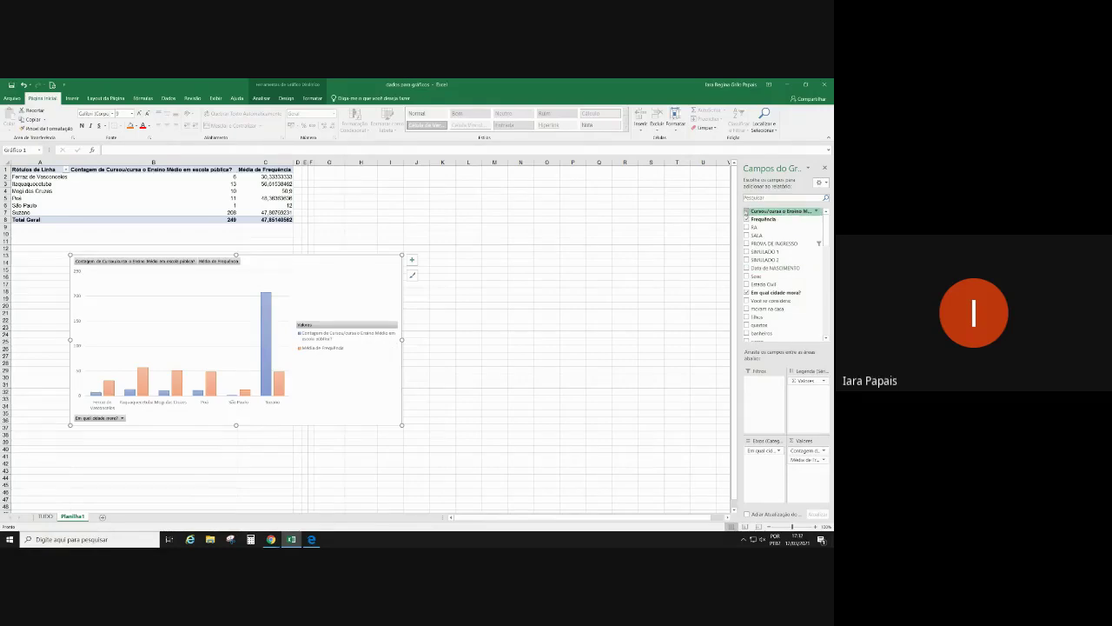
pyautogui.click(746, 210)
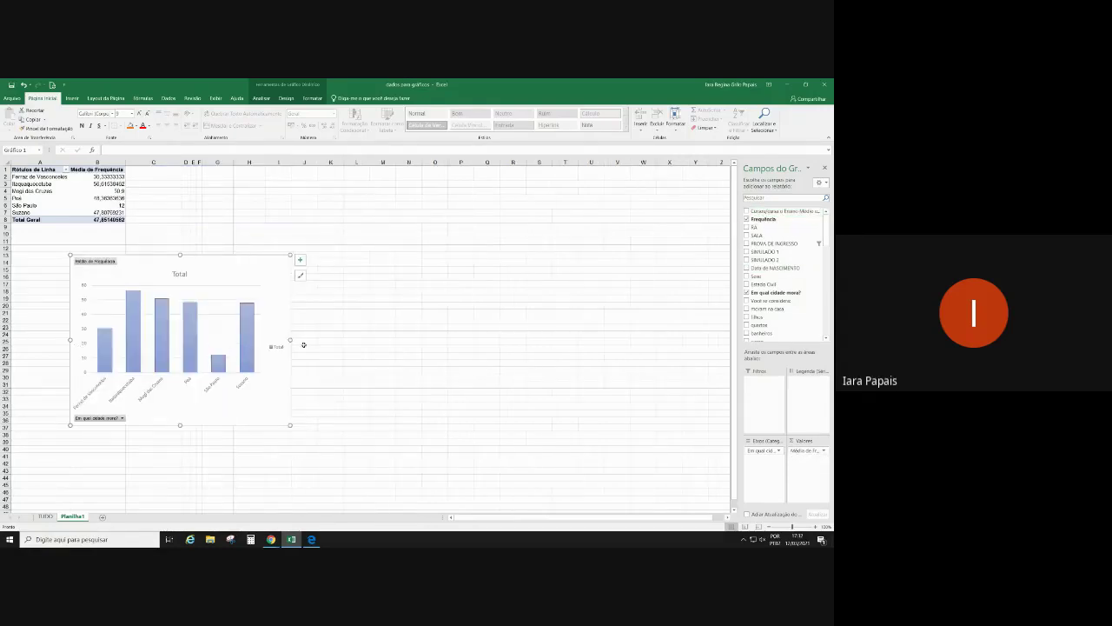
# Move the average frequency chart beside the pivot table and enlarge it to fill the empty area of the sheet.
pyautogui.moveTo(291, 339); pyautogui.dragTo(339, 340)
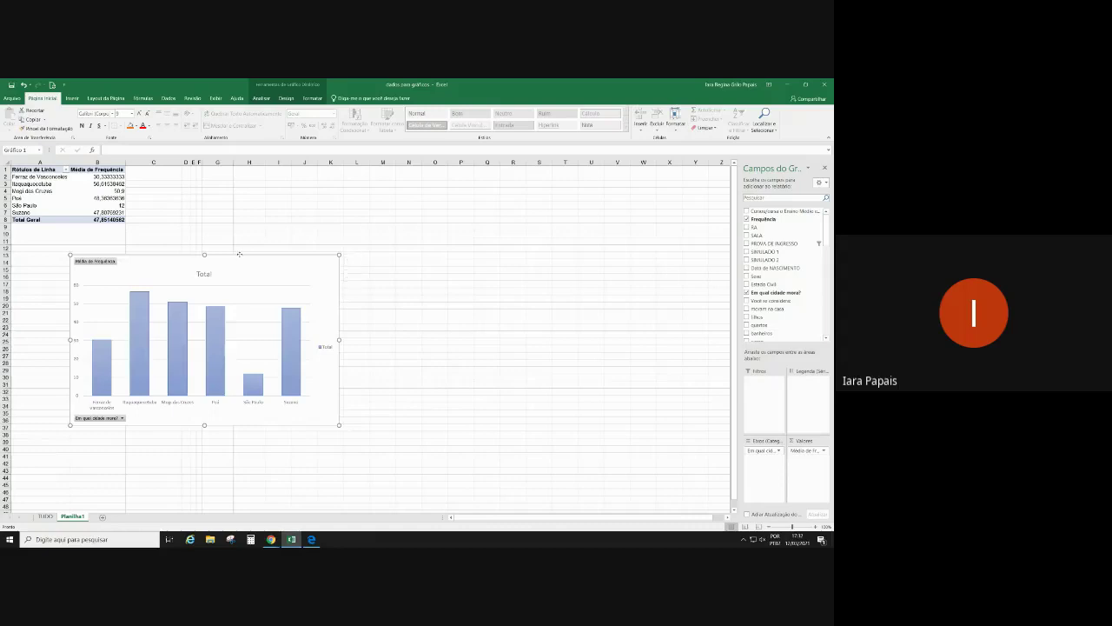
pyautogui.moveTo(234, 255); pyautogui.dragTo(348, 196)
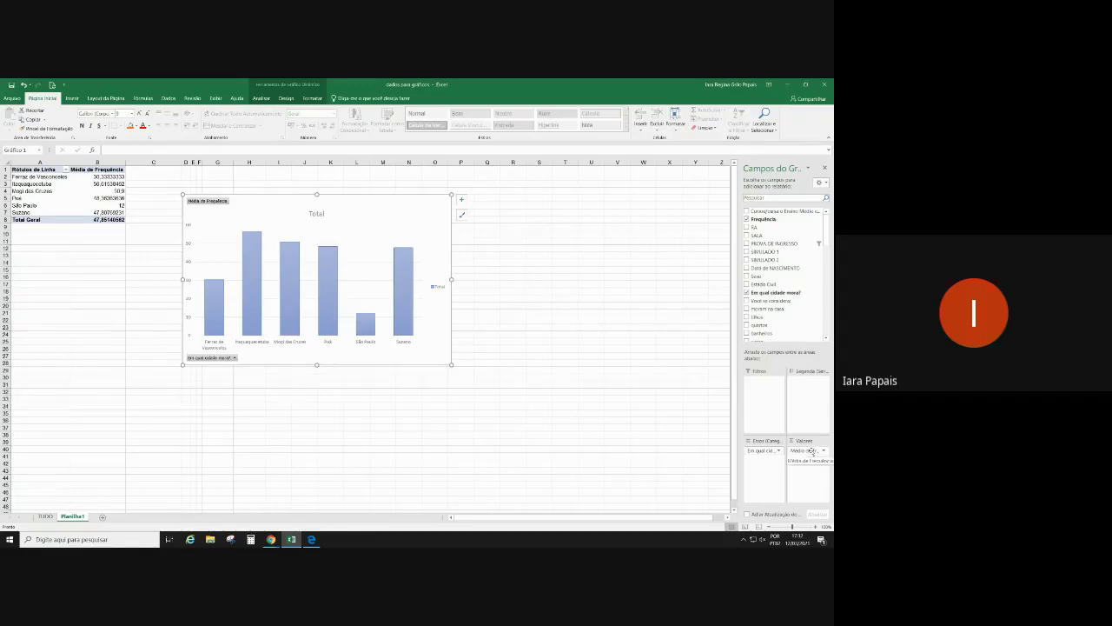
pyautogui.click(316, 214)
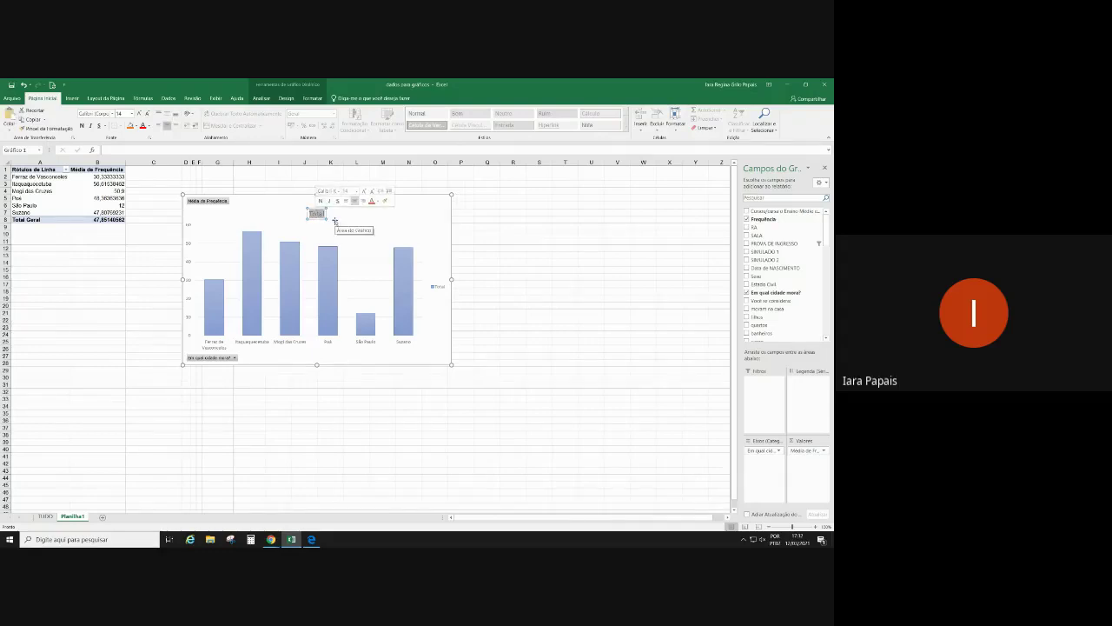
pyautogui.moveTo(454, 367); pyautogui.dragTo(638, 495)
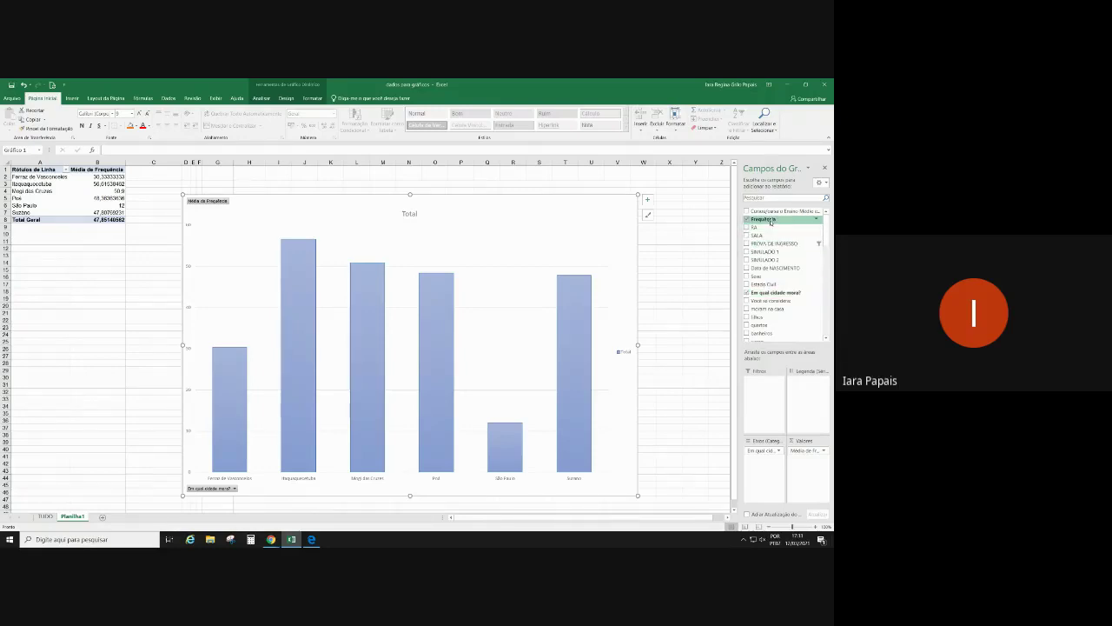
# Review the value field settings of Frequência, keeping Média as the calculation type.
pyautogui.click(816, 451)
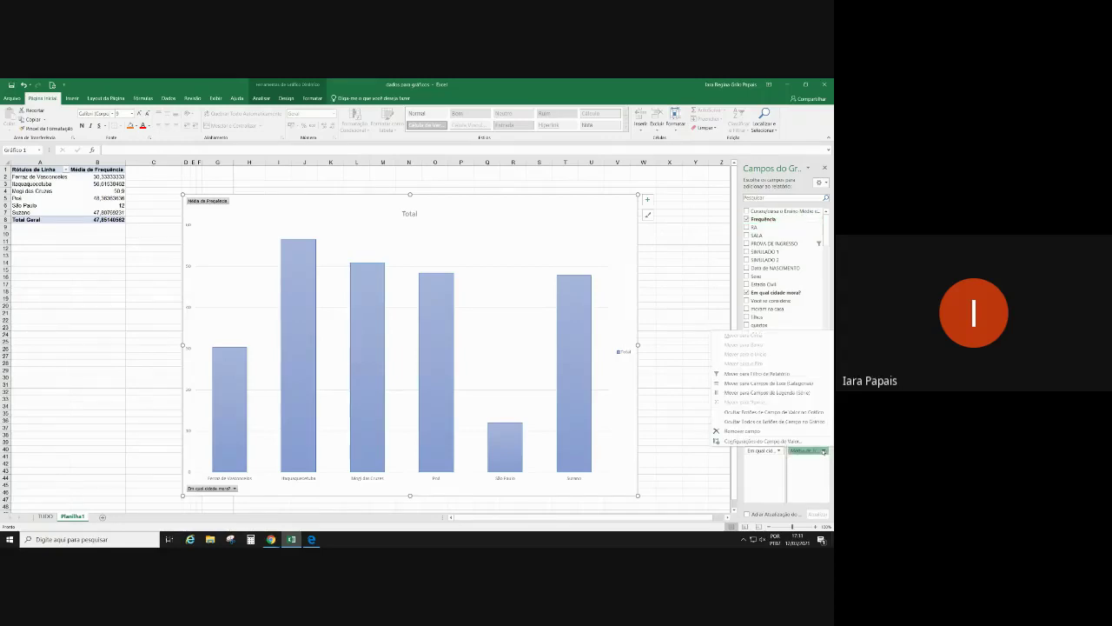
pyautogui.click(763, 442)
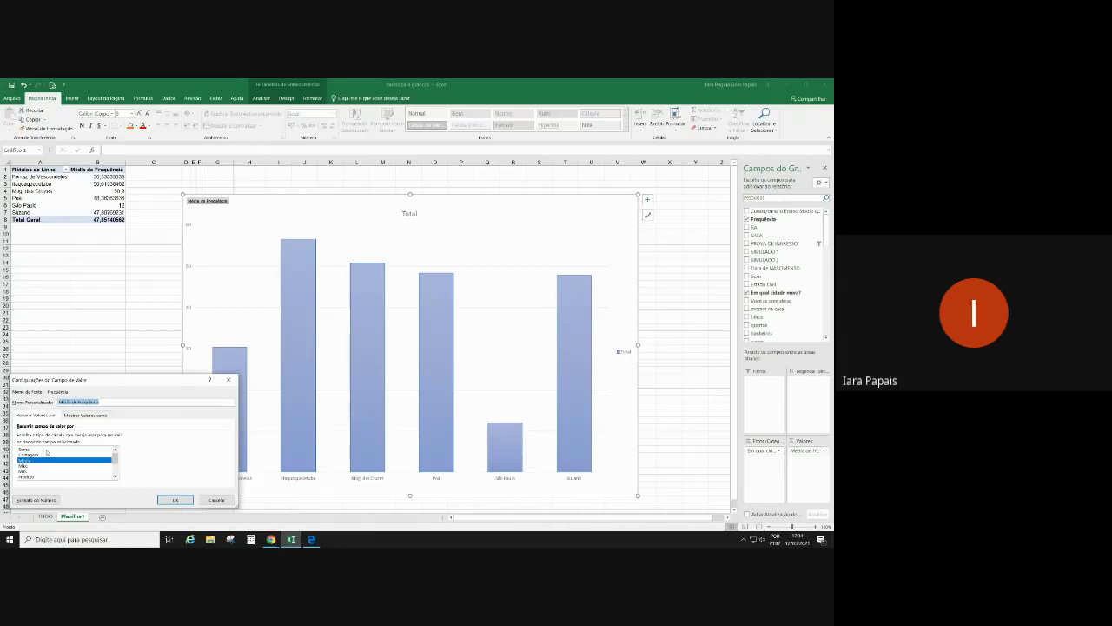
pyautogui.click(45, 460)
pyautogui.click(177, 501)
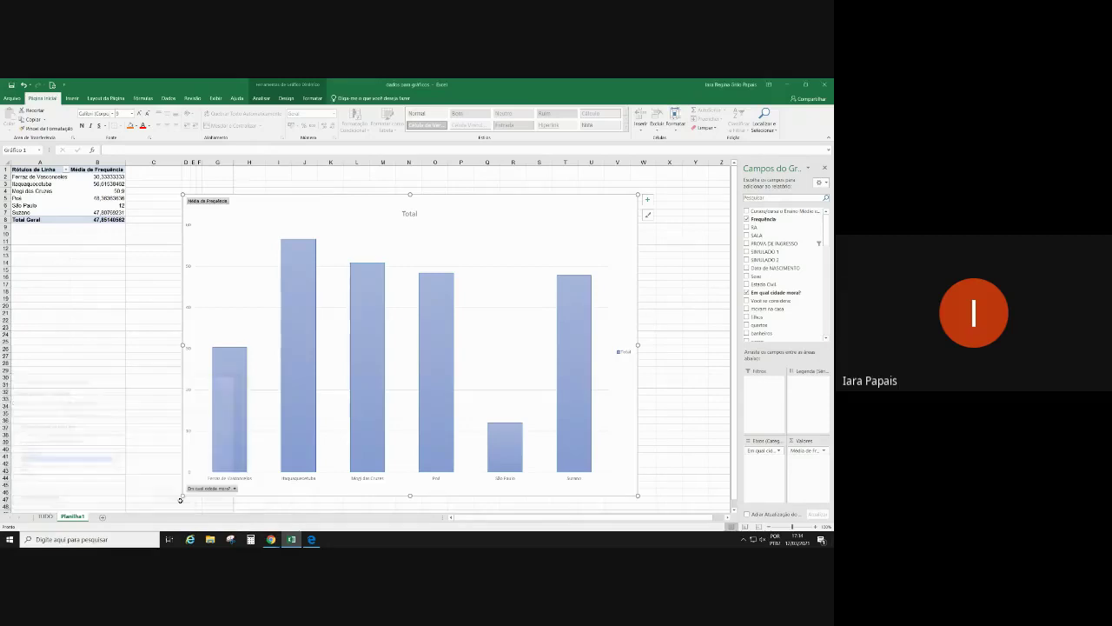
# Sort the TUDO sheet's table by Cidade in ascending order and select the Ferraz de Vasconcelos cells in that column.
pyautogui.click(45, 516)
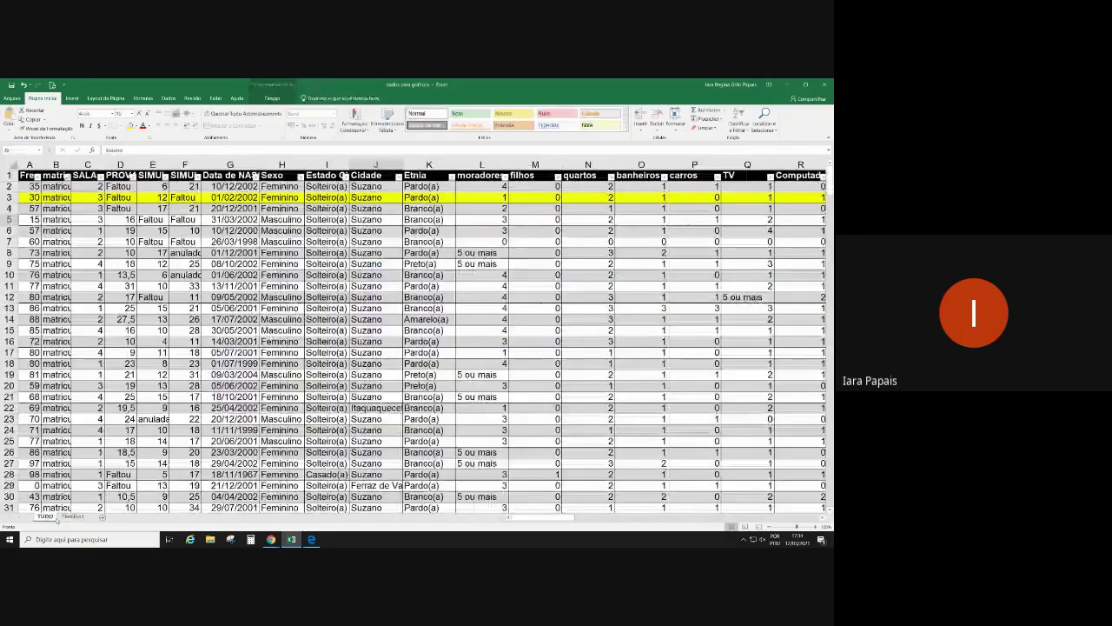
pyautogui.click(29, 164)
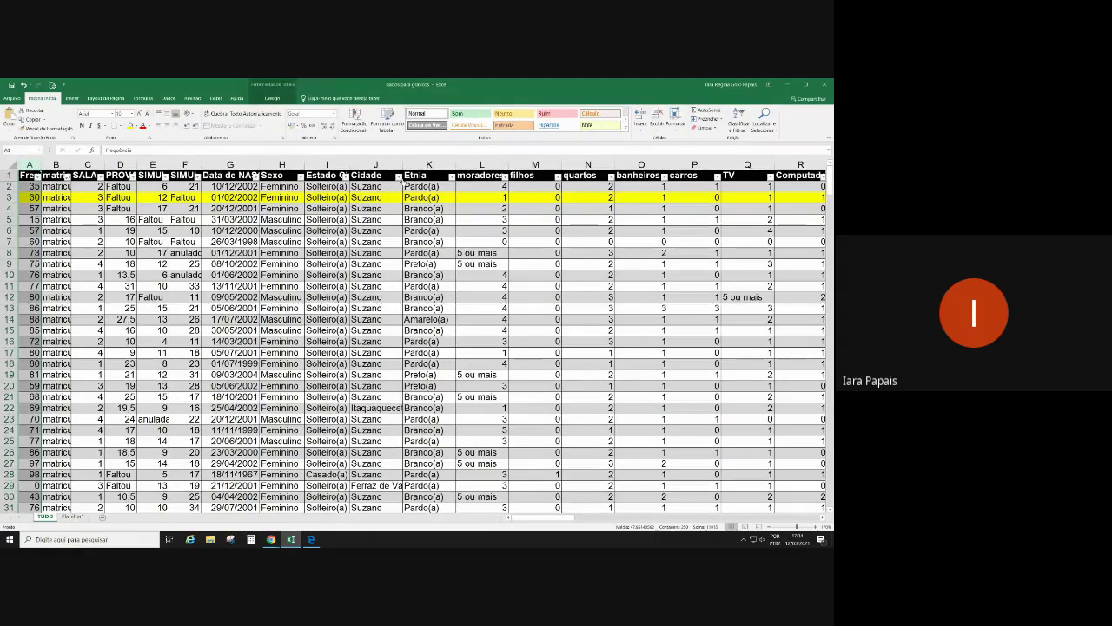
pyautogui.click(403, 181)
pyautogui.press('Escape')
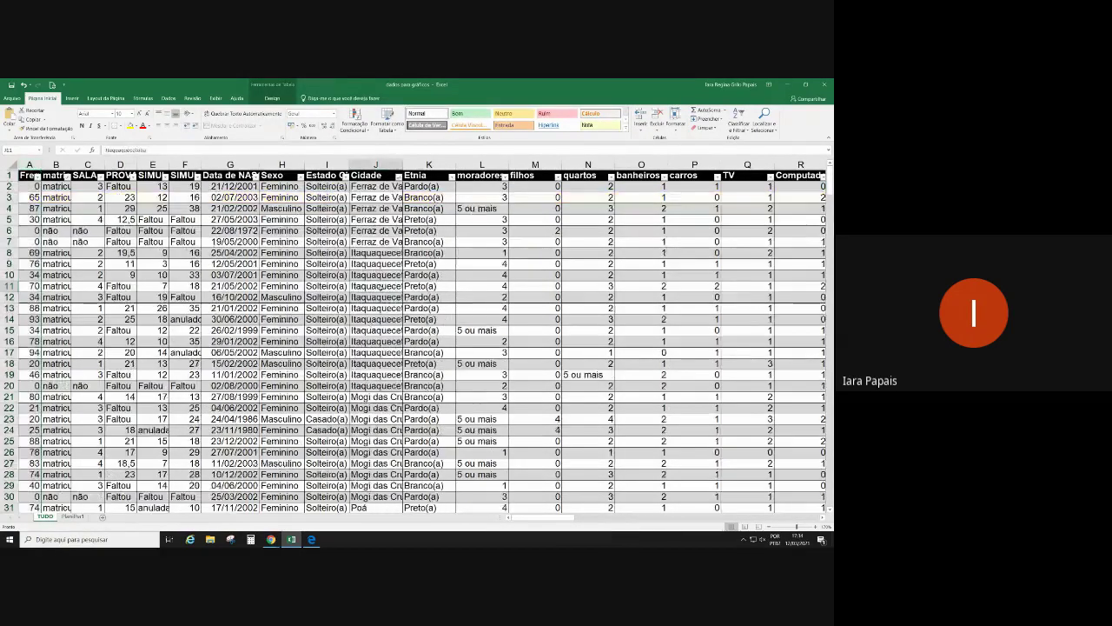
pyautogui.moveTo(375, 185); pyautogui.dragTo(375, 242)
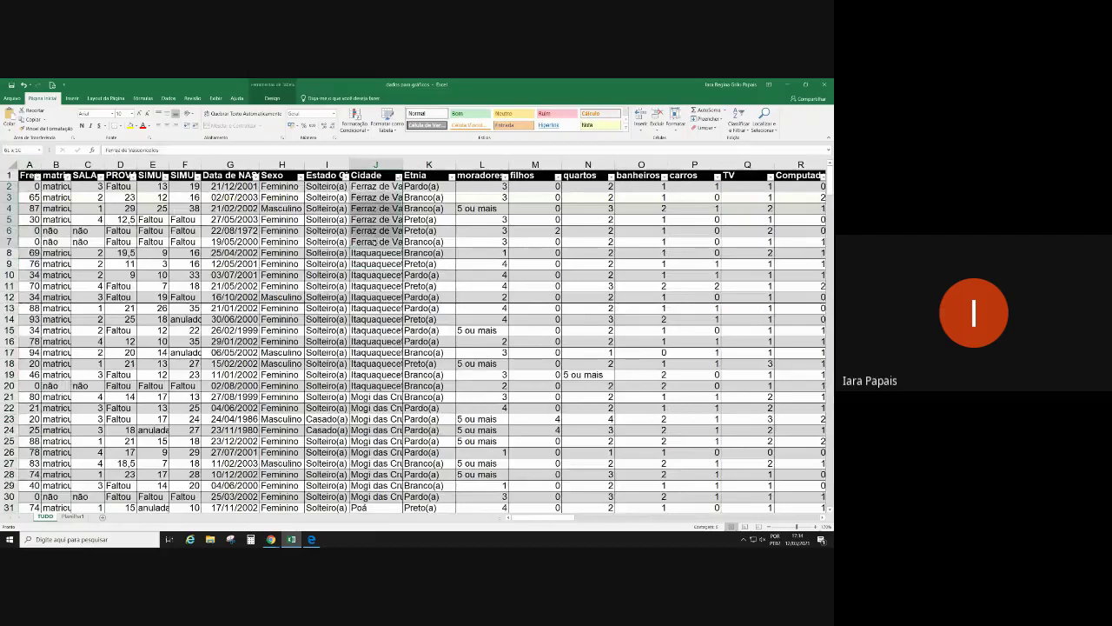
# Hide columns B to I so that Cidade sits next to the Frequência column.
pyautogui.moveTo(54, 220); pyautogui.dragTo(343, 222)
pyautogui.click(678, 131)
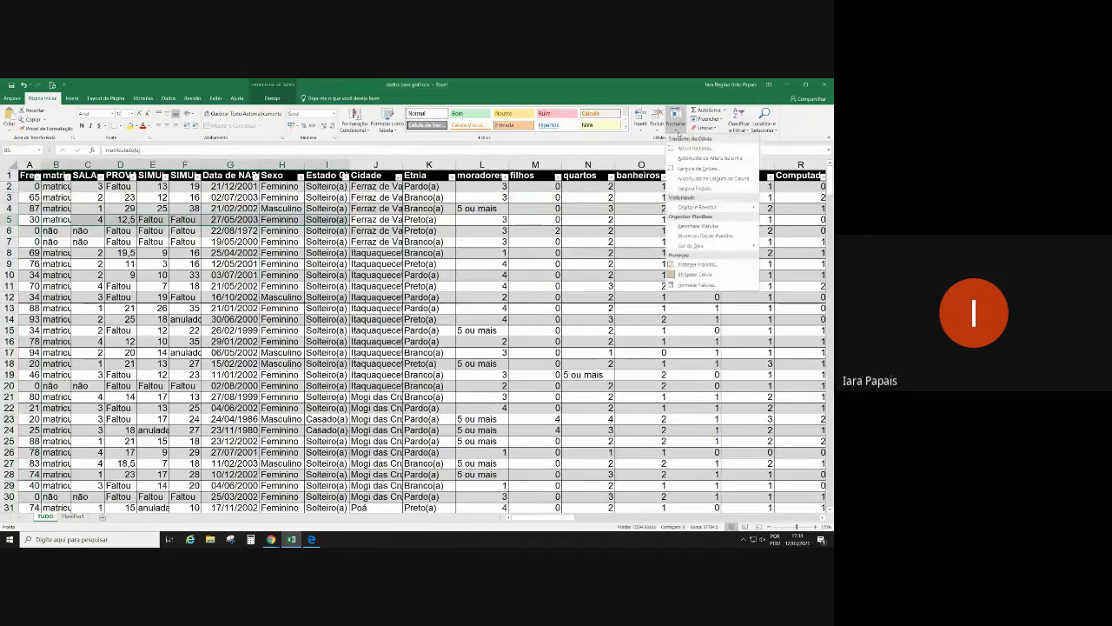
pyautogui.moveTo(699, 206)
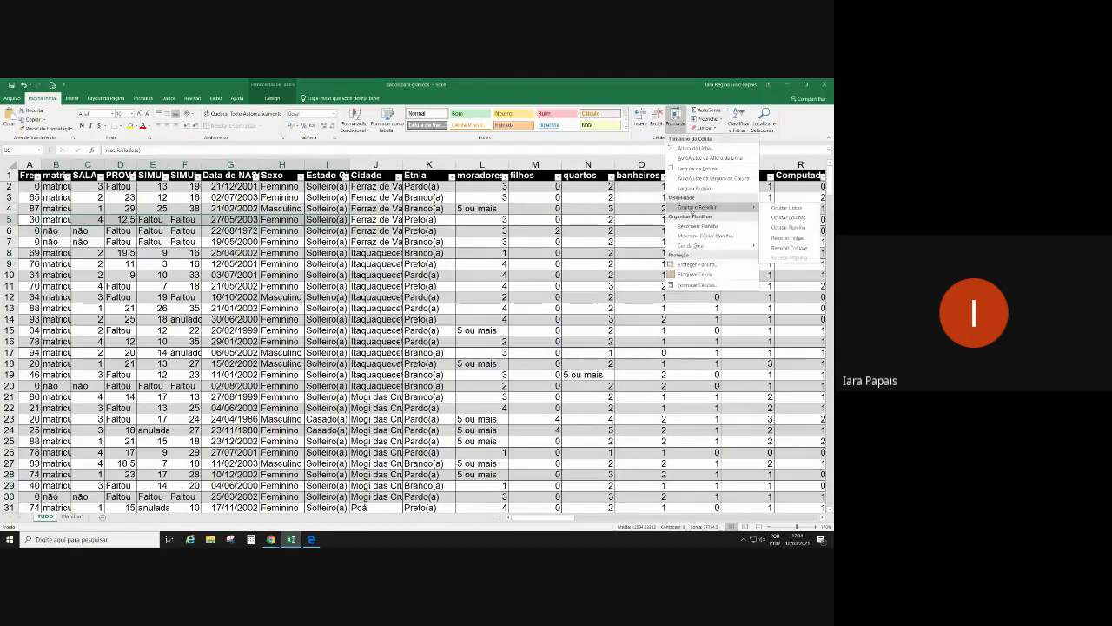
pyautogui.click(787, 220)
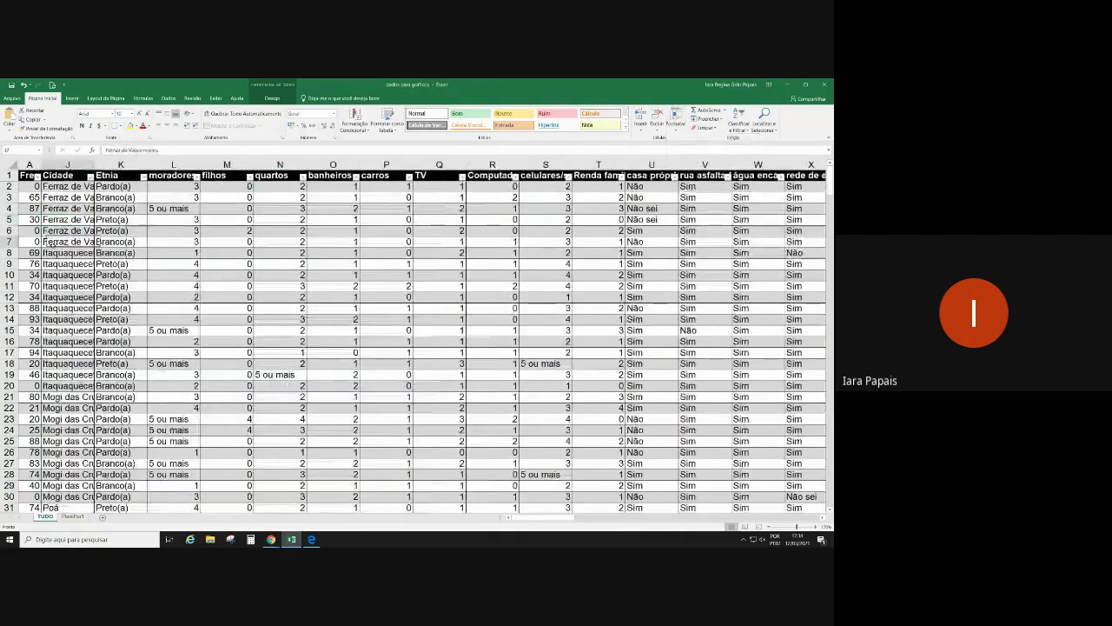
# Check the average of the Frequência cells for the Ferraz de Vasconcelos rows and for the Itaquaquecetuba rows.
pyautogui.moveTo(28, 164); pyautogui.dragTo(95, 243)
pyautogui.click(70, 186)
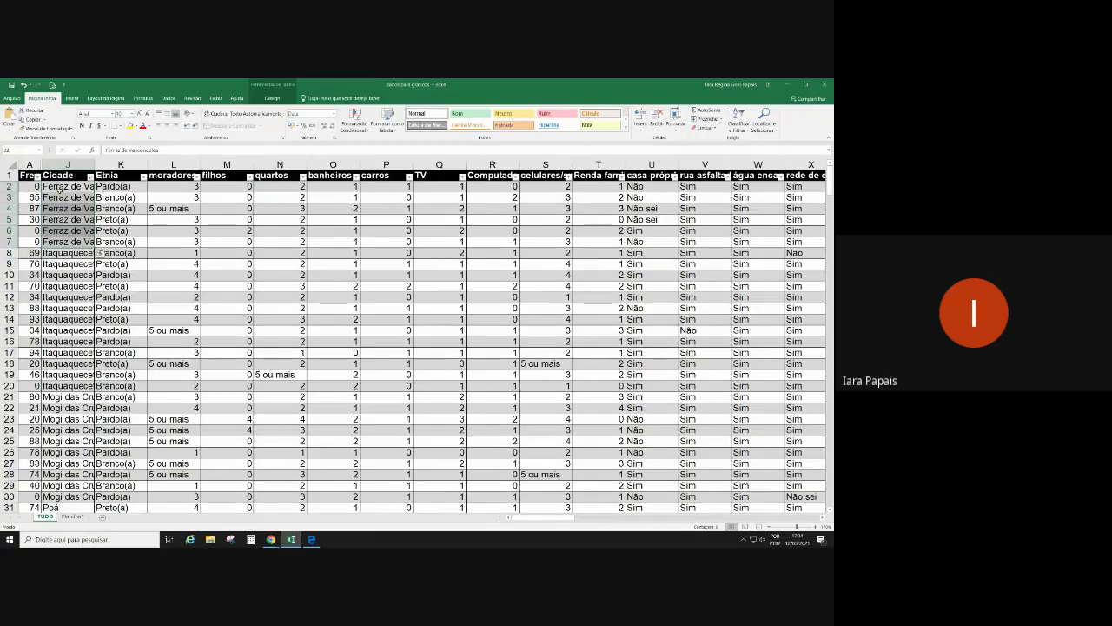
pyautogui.click(33, 188)
pyautogui.moveTo(36, 197); pyautogui.dragTo(32, 241)
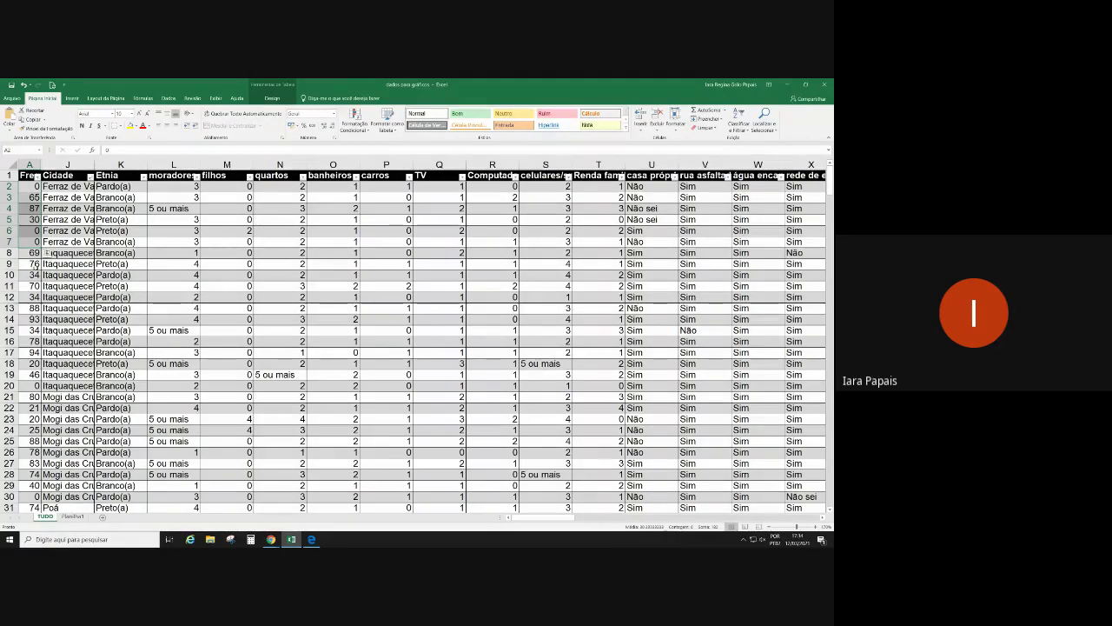
pyautogui.moveTo(50, 264); pyautogui.dragTo(55, 385)
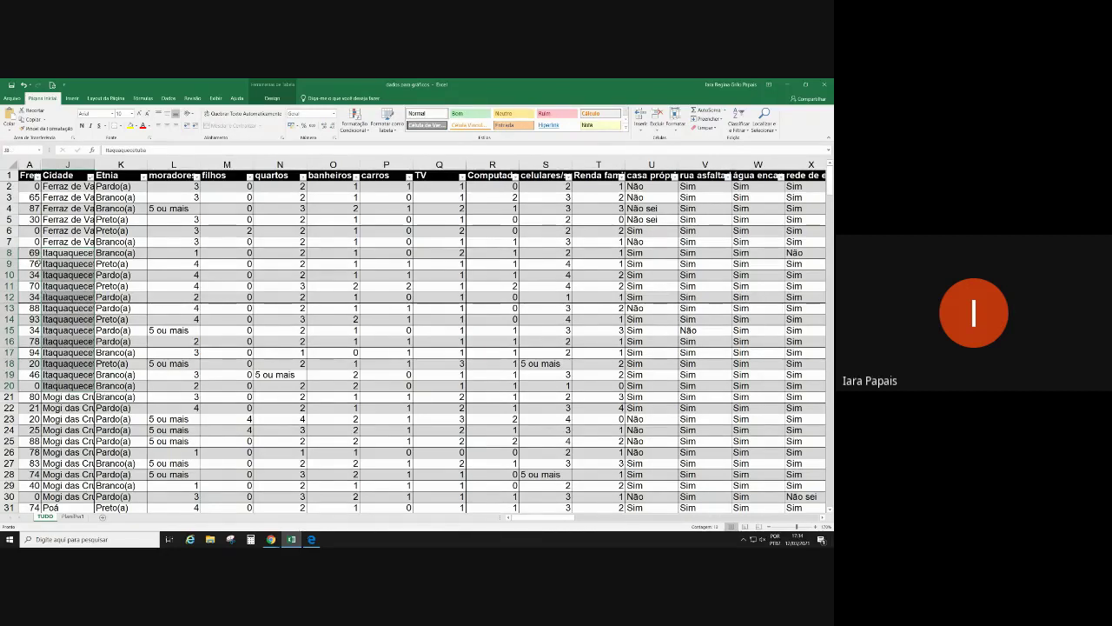
pyautogui.moveTo(30, 252); pyautogui.dragTo(32, 386)
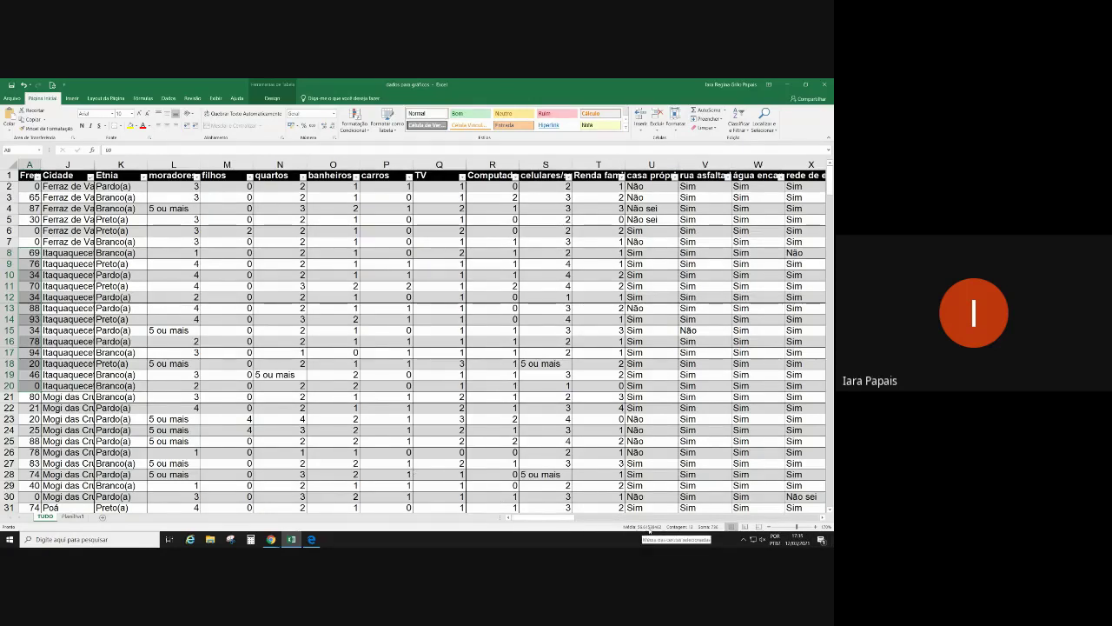
# Check the average of the Frequência cells for the Mogi das Cruzes rows.
pyautogui.click(62, 352)
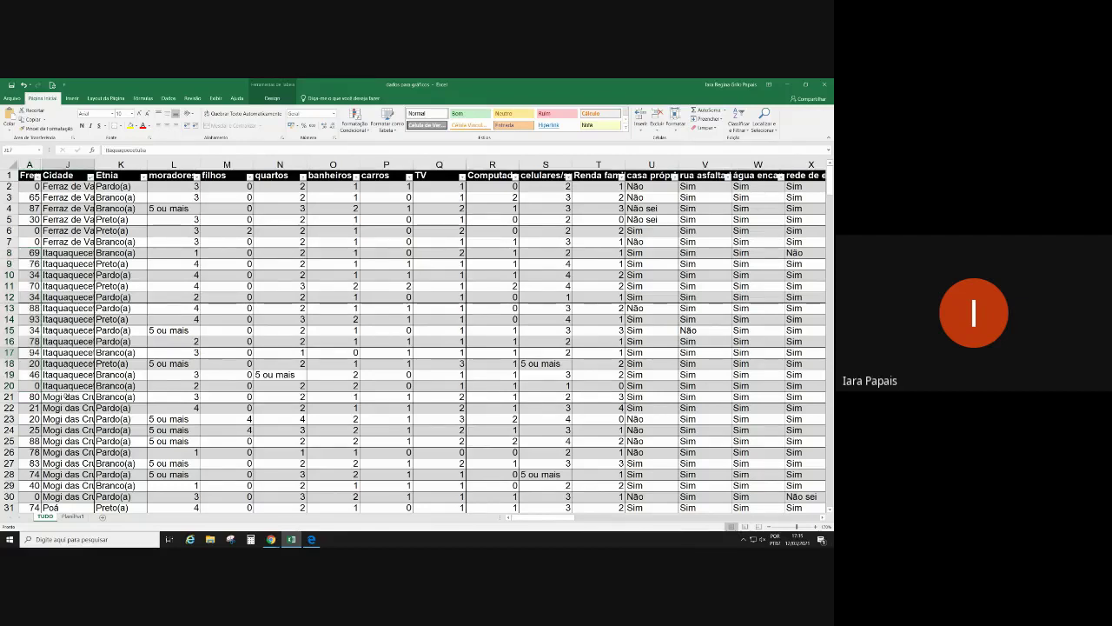
pyautogui.moveTo(66, 396); pyautogui.dragTo(87, 499)
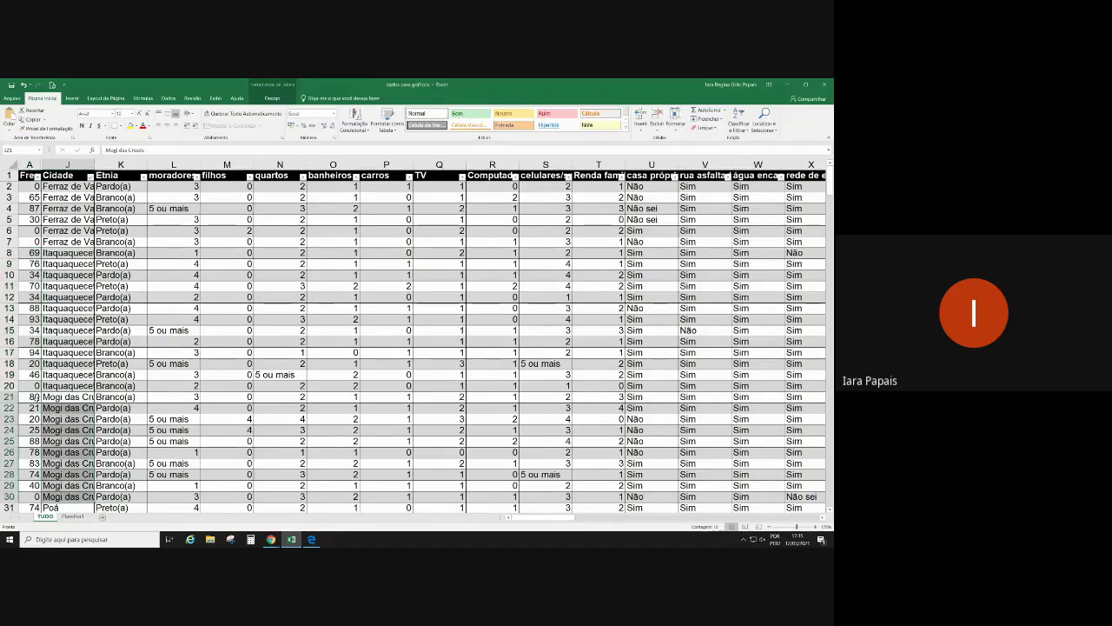
pyautogui.moveTo(33, 397); pyautogui.dragTo(37, 497)
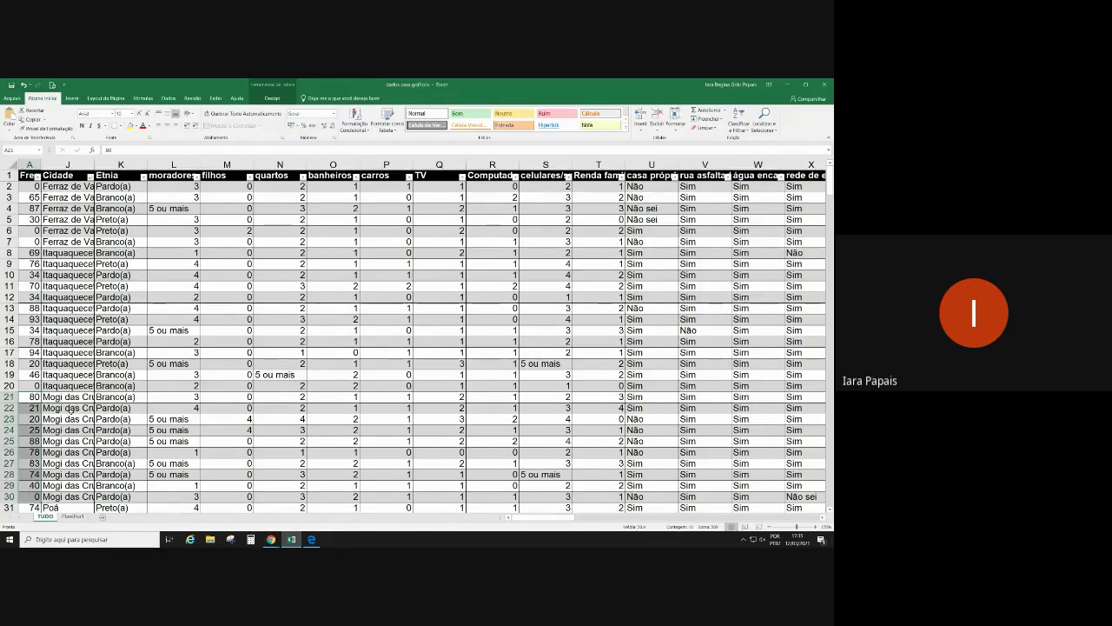
# Apply the second chart style, with vertical data labels, to the pivot chart on Planilha1 and return to the TUDO sheet.
pyautogui.click(73, 517)
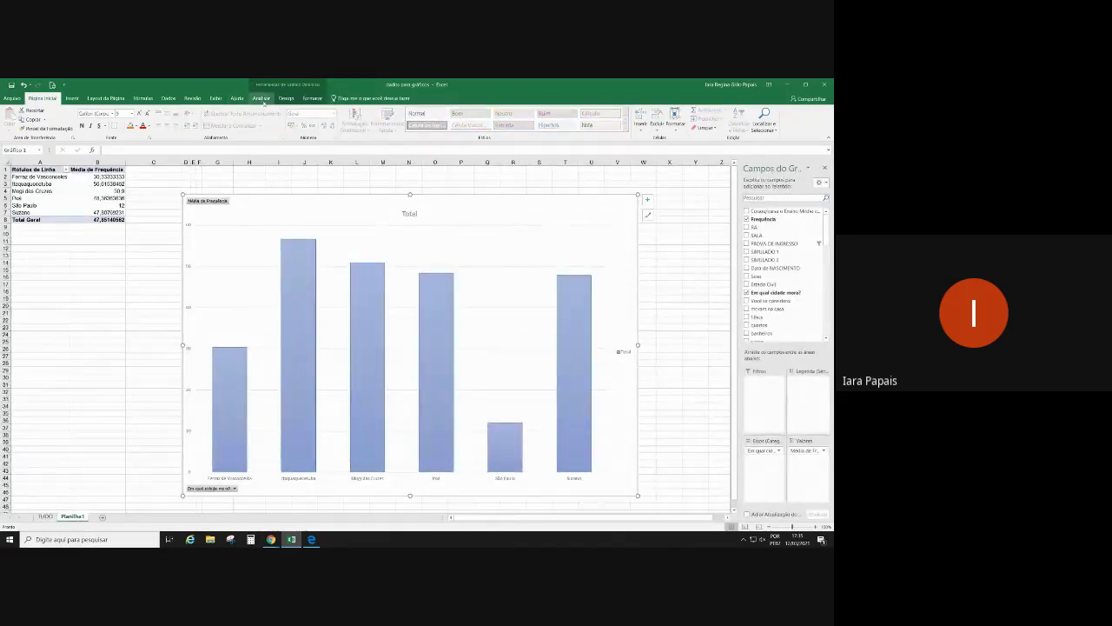
pyautogui.click(260, 98)
pyautogui.click(312, 98)
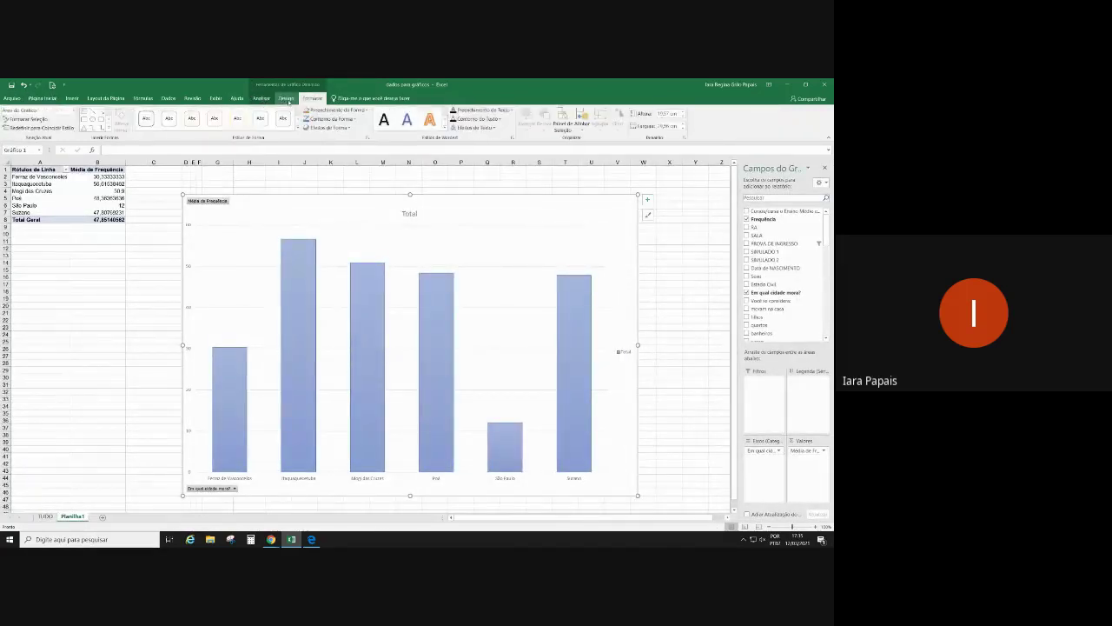
pyautogui.click(286, 99)
pyautogui.click(141, 121)
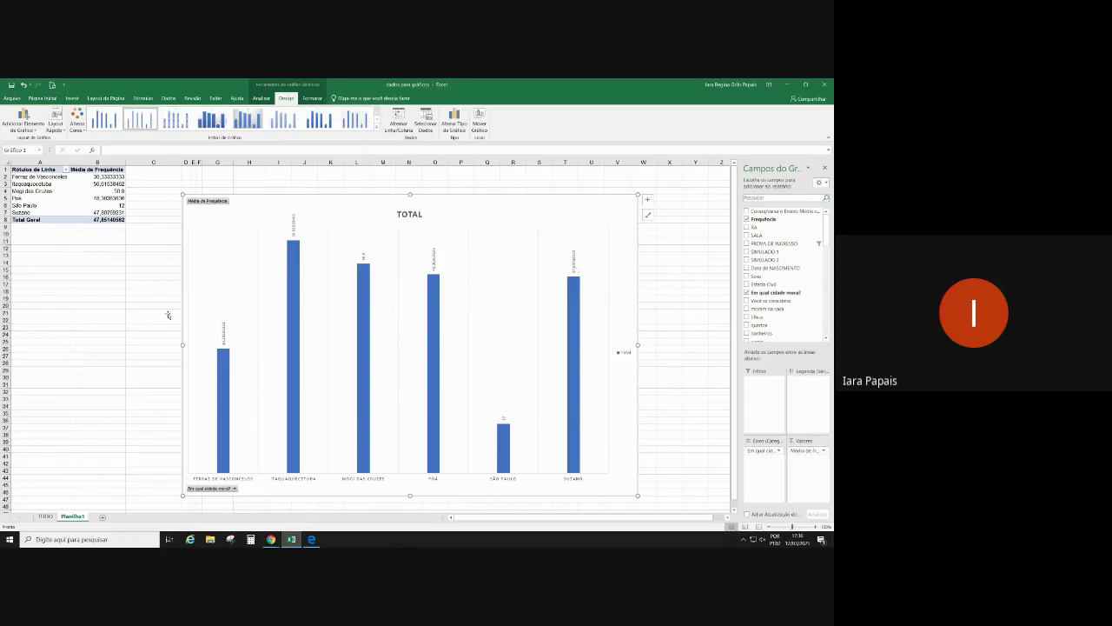
pyautogui.click(53, 269)
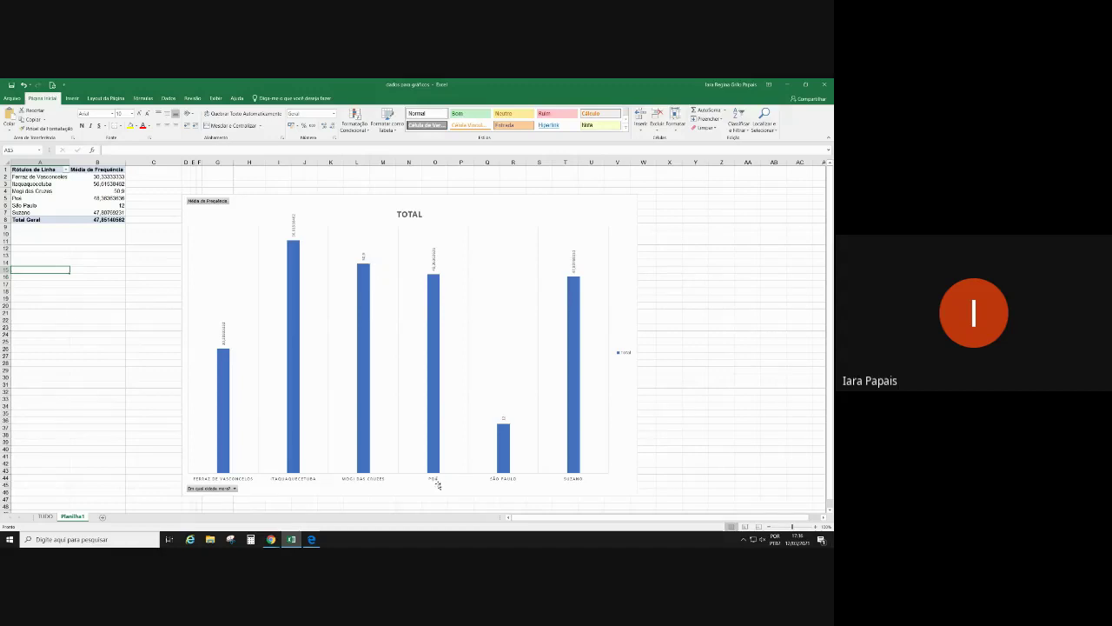
pyautogui.moveTo(433, 331)
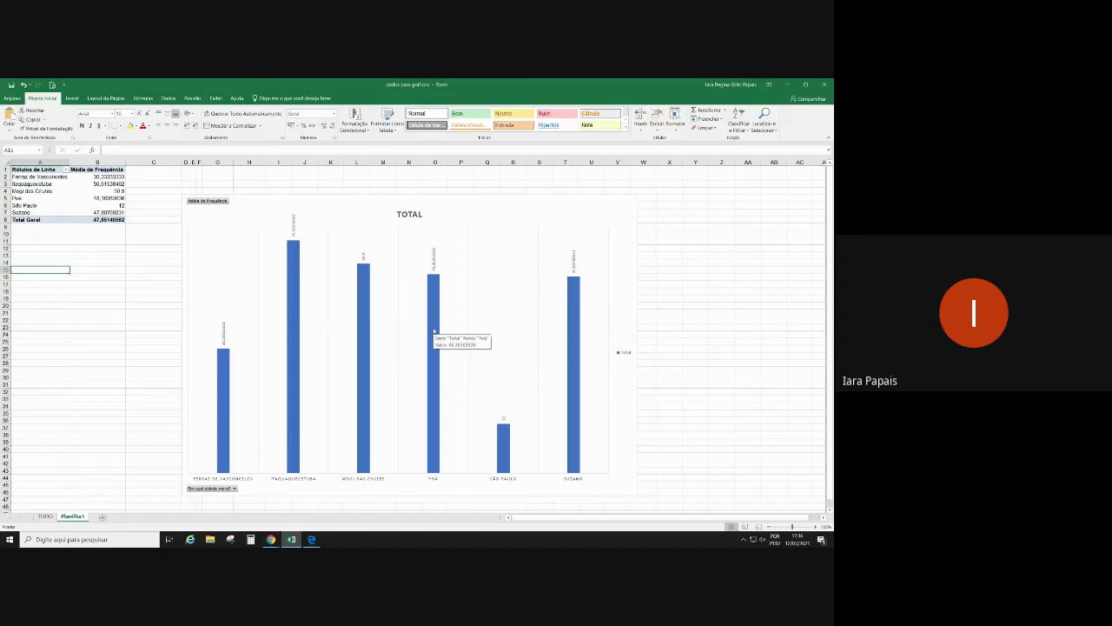
pyautogui.click(44, 516)
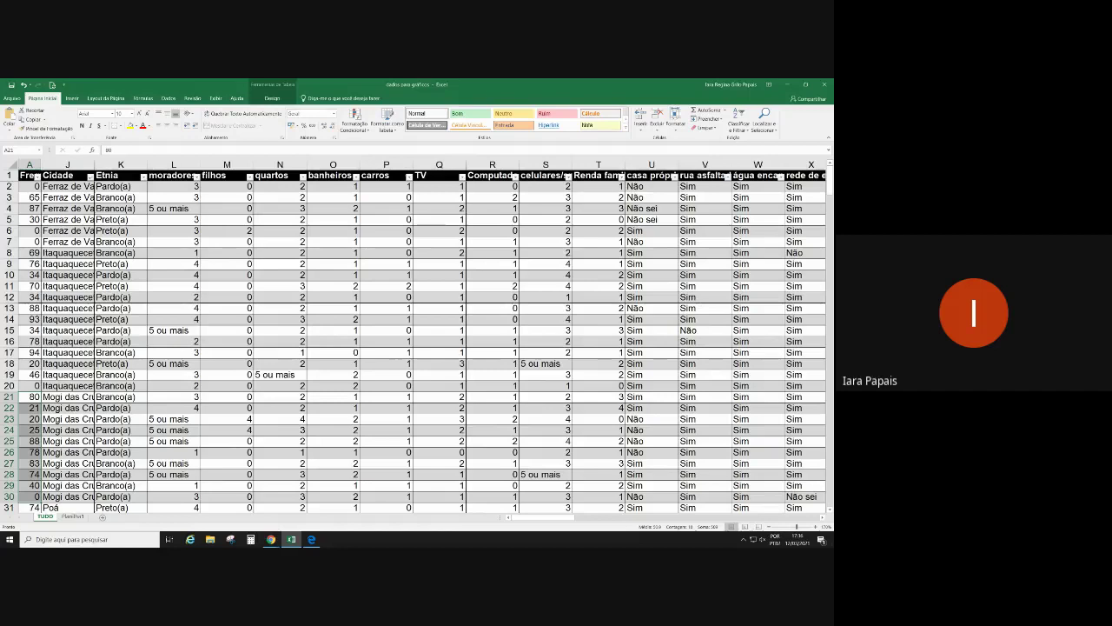
pyautogui.click(130, 474)
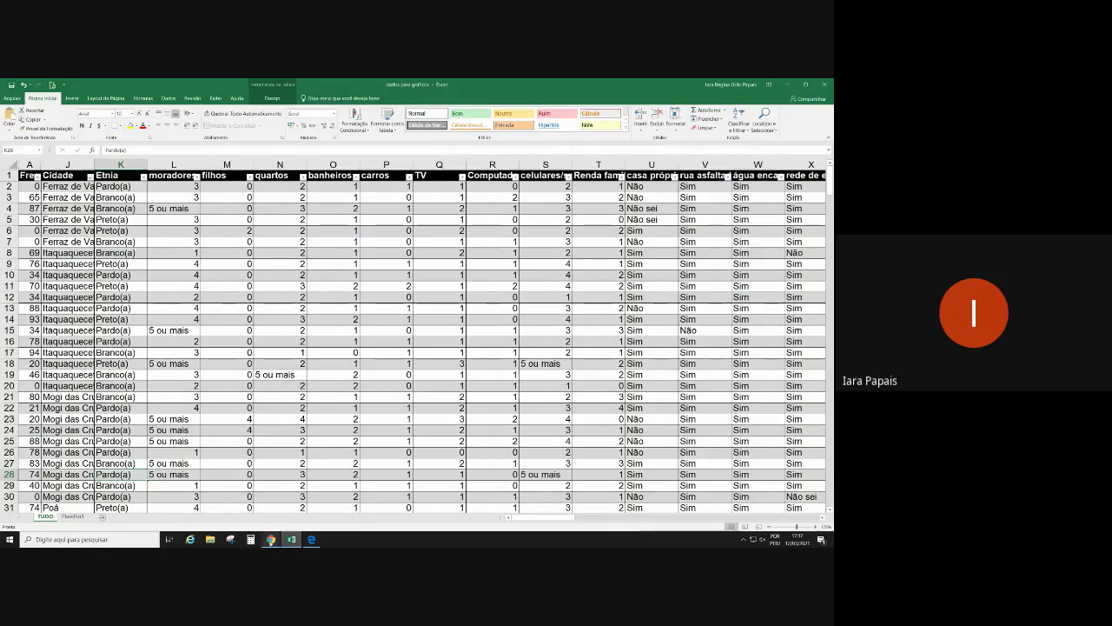
# Switch to Google Classroom in Chrome and try to open the Entrega de material - Gráficos activity, keeping the unsent class comment.
pyautogui.moveTo(271, 538)
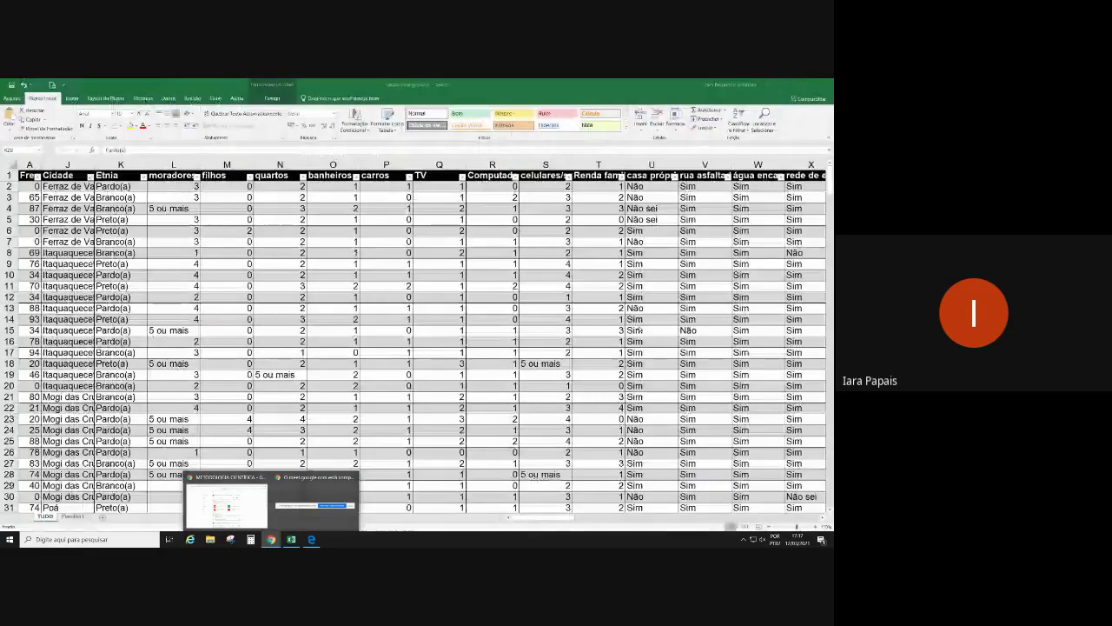
pyautogui.click(233, 504)
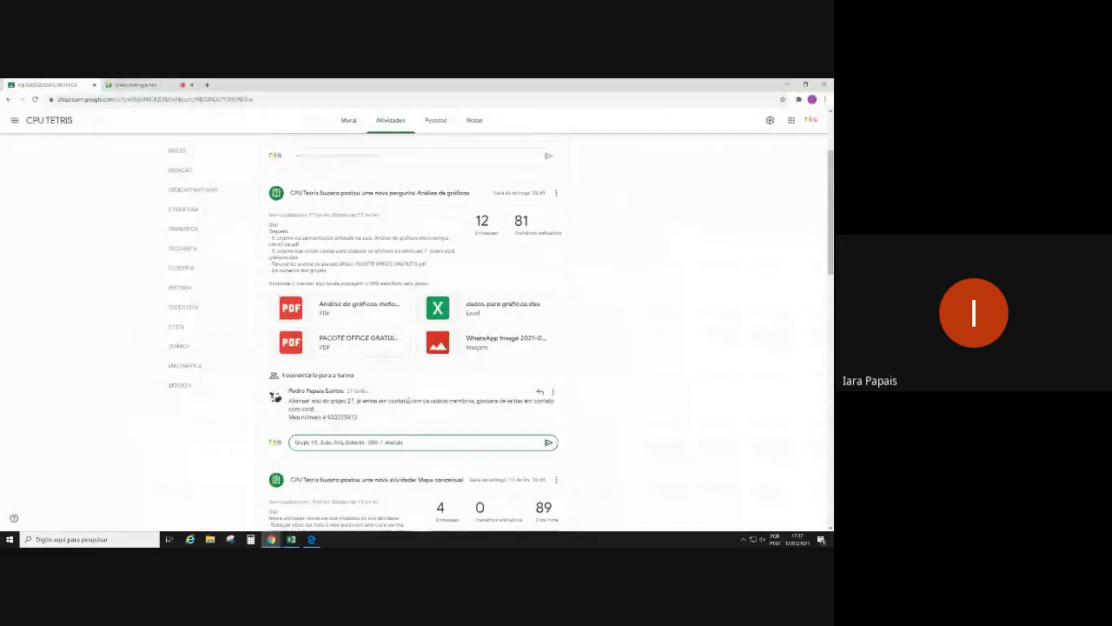
pyautogui.scroll(2, 409, 400)
pyautogui.scroll(1, 409, 399)
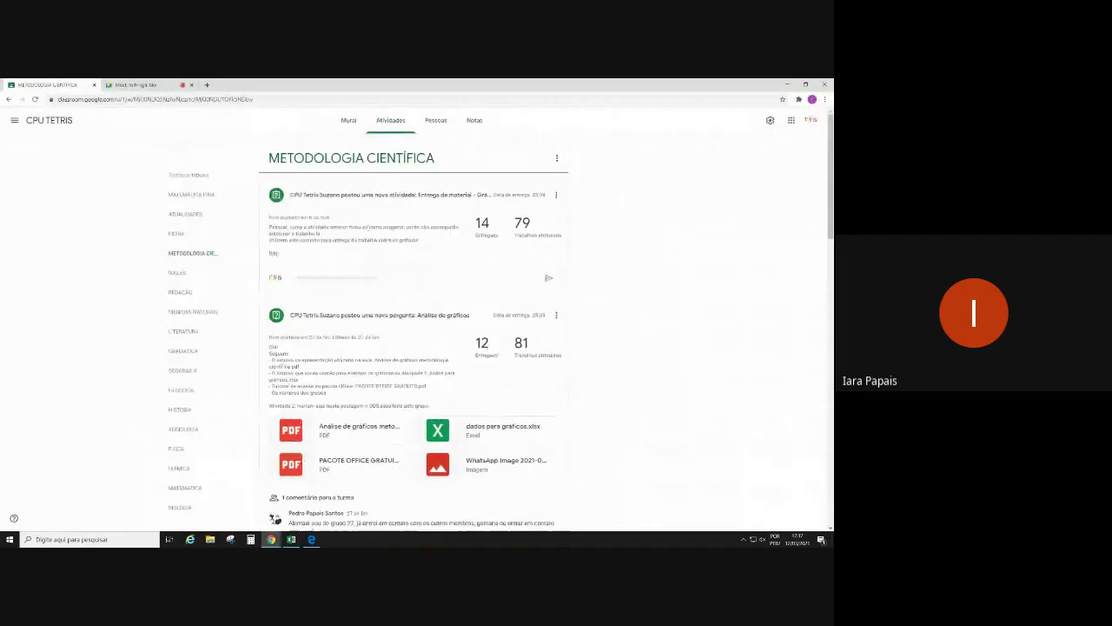
pyautogui.click(385, 199)
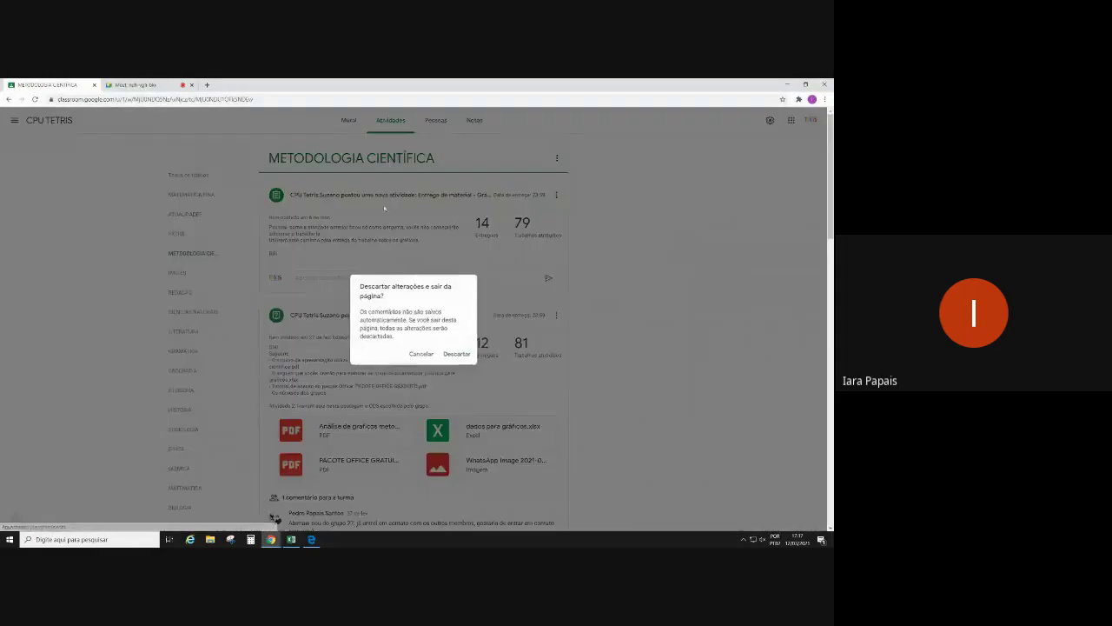
pyautogui.scroll(-1, 426, 357)
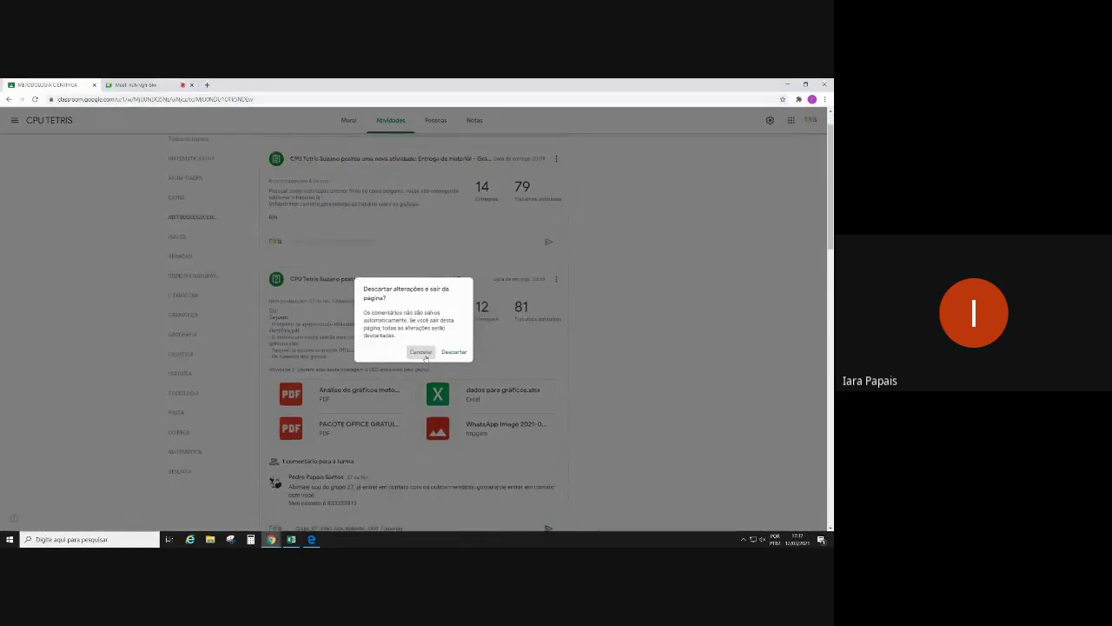
pyautogui.click(421, 353)
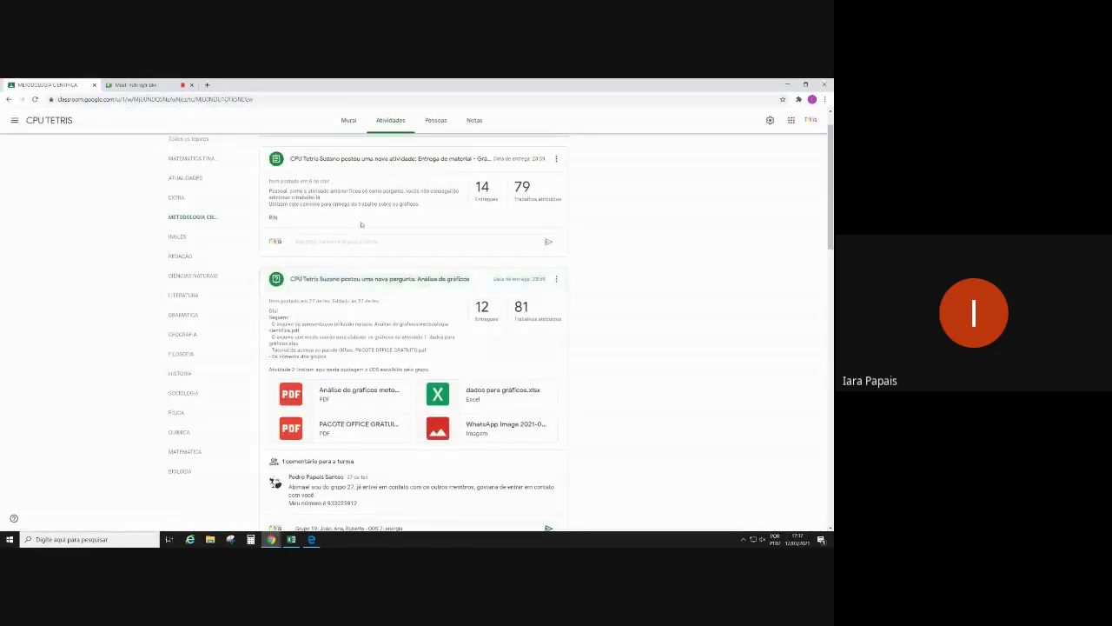
# Open the submitted student work for Entrega de material - Gráficos, discarding the unsent class comment.
pyautogui.click(557, 161)
pyautogui.click(352, 203)
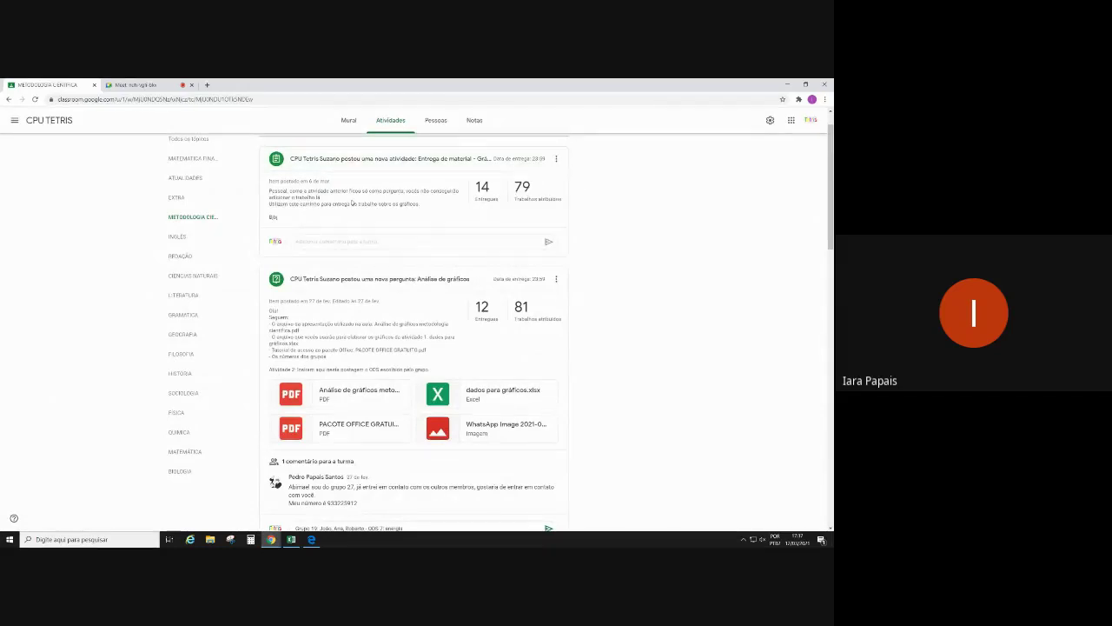
pyautogui.click(482, 189)
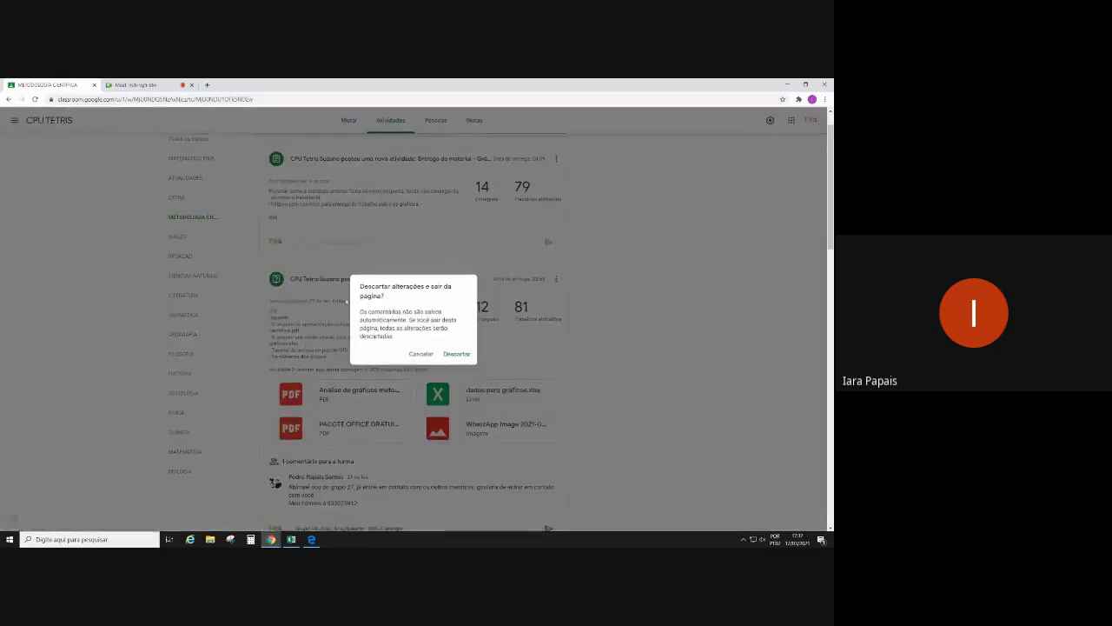
pyautogui.click(456, 354)
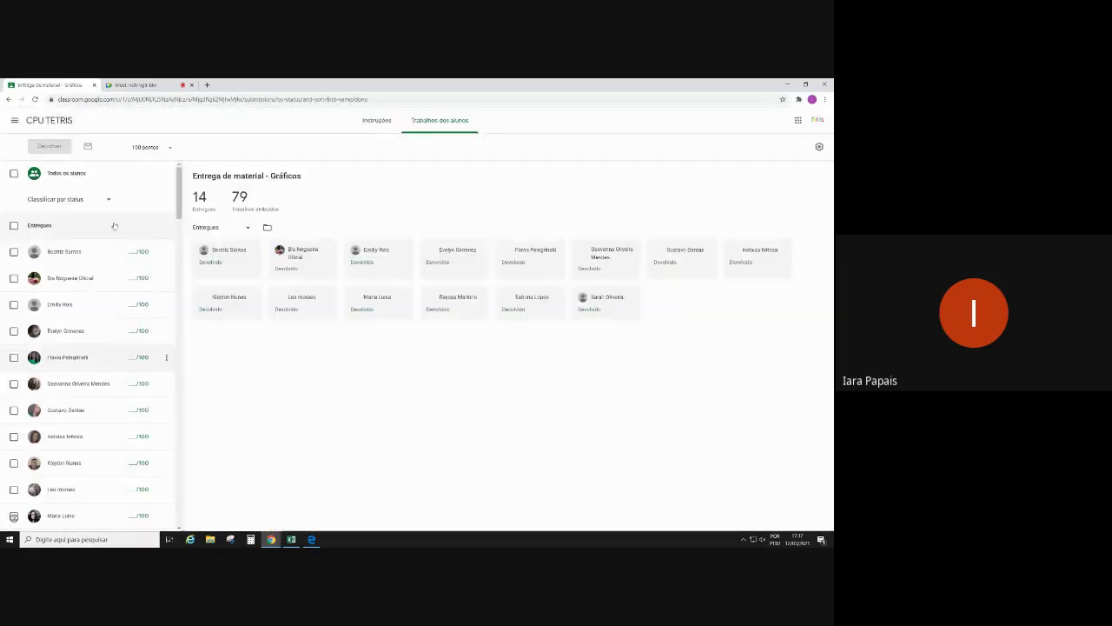
# Request the instructions page of the Gráficos activity and check the Google Meet call while it loads.
pyautogui.click(377, 120)
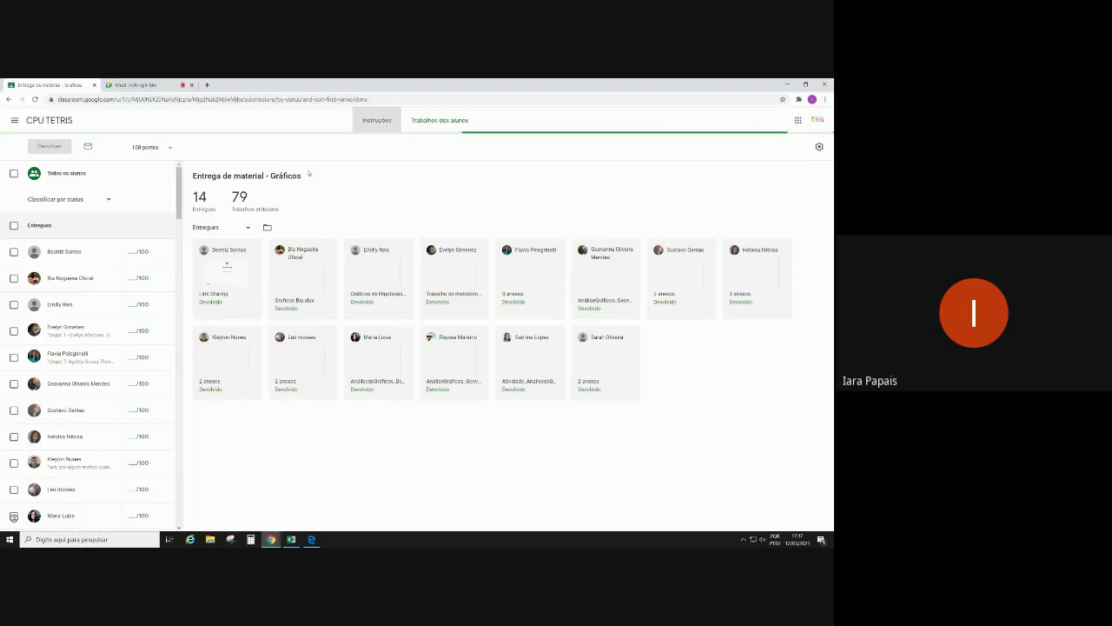
pyautogui.click(137, 85)
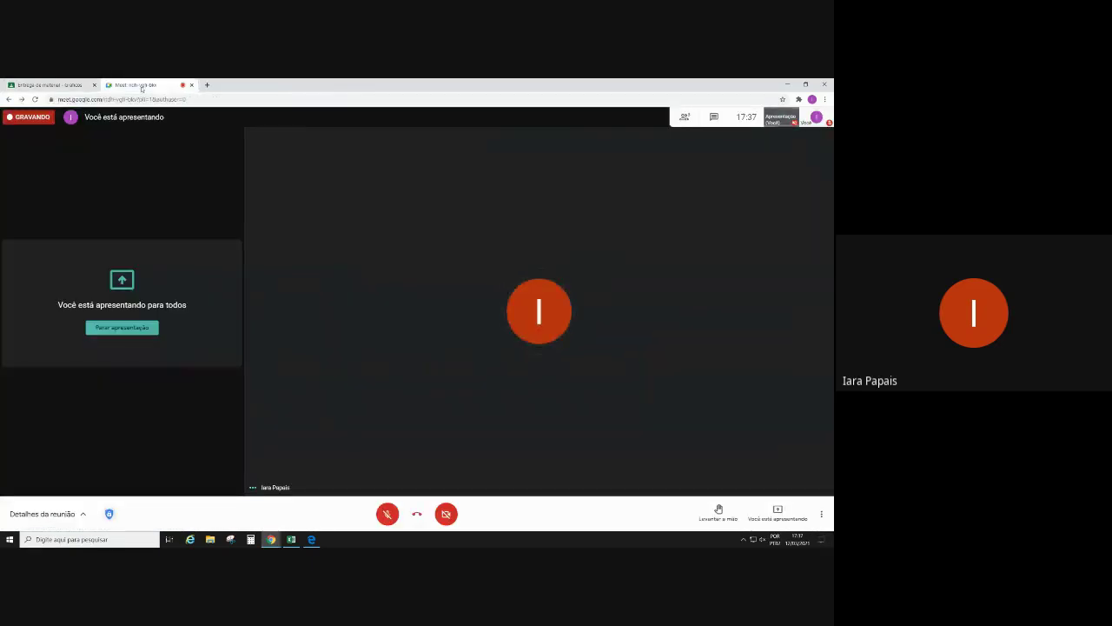
pyautogui.click(72, 84)
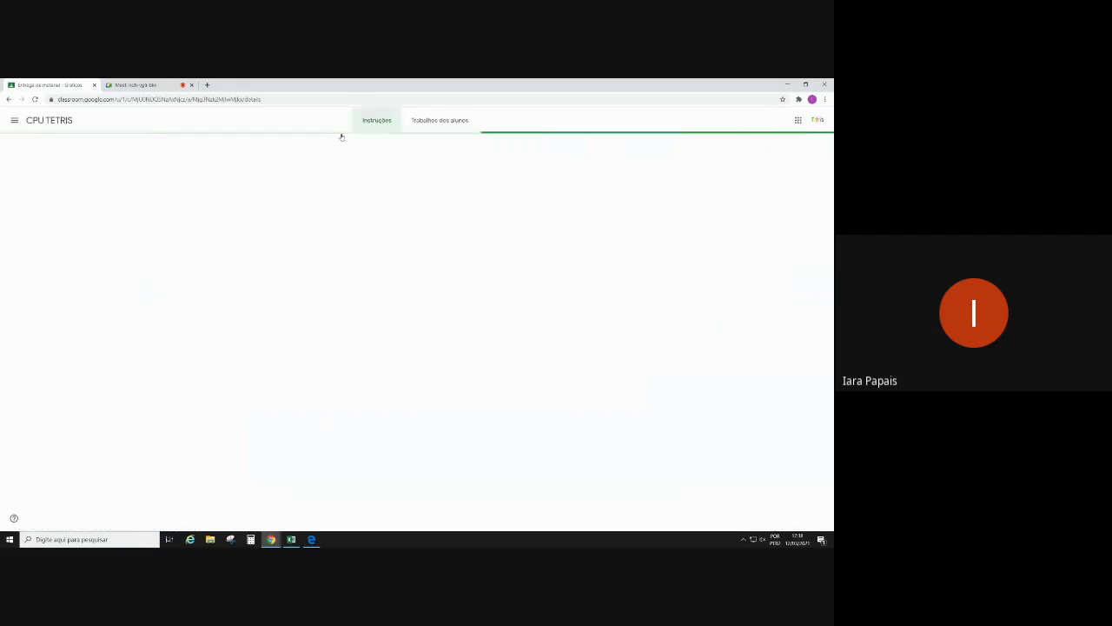
# Open the instructions of Entrega de material - Gráficos from the METODOLOGIA CIENTÍFICA topic of the CPU TETRIS class.
pyautogui.click(51, 122)
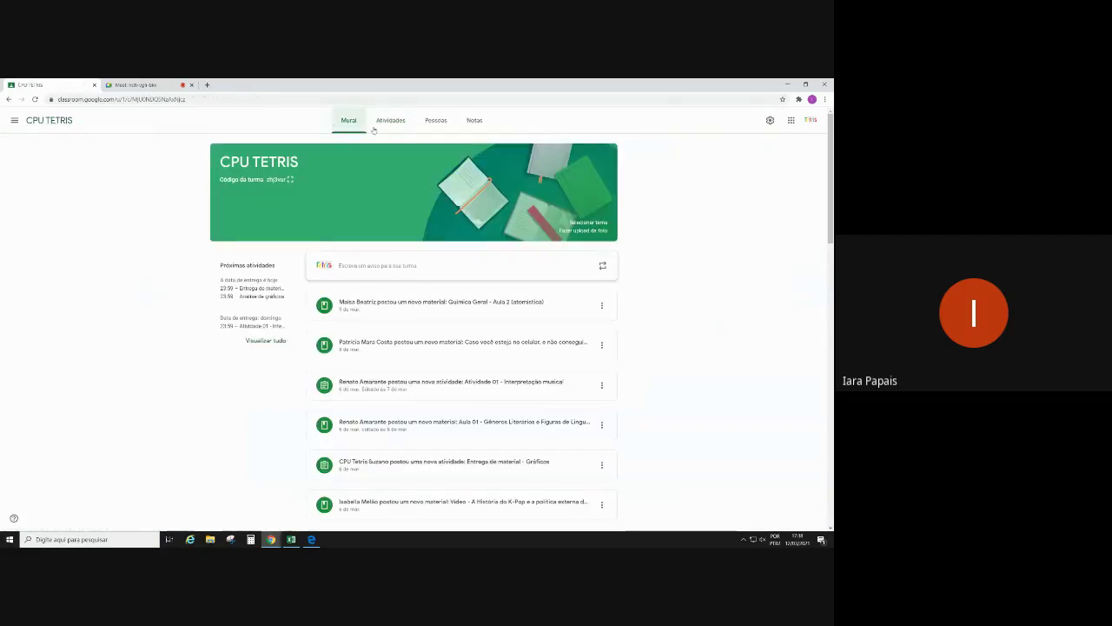
pyautogui.click(386, 127)
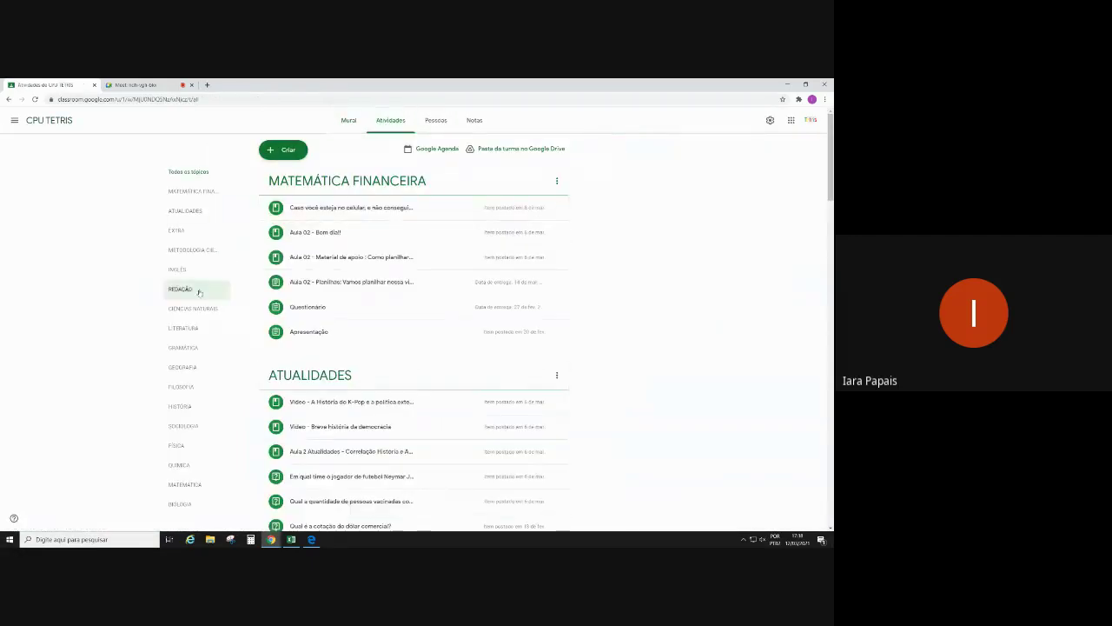
pyautogui.click(198, 252)
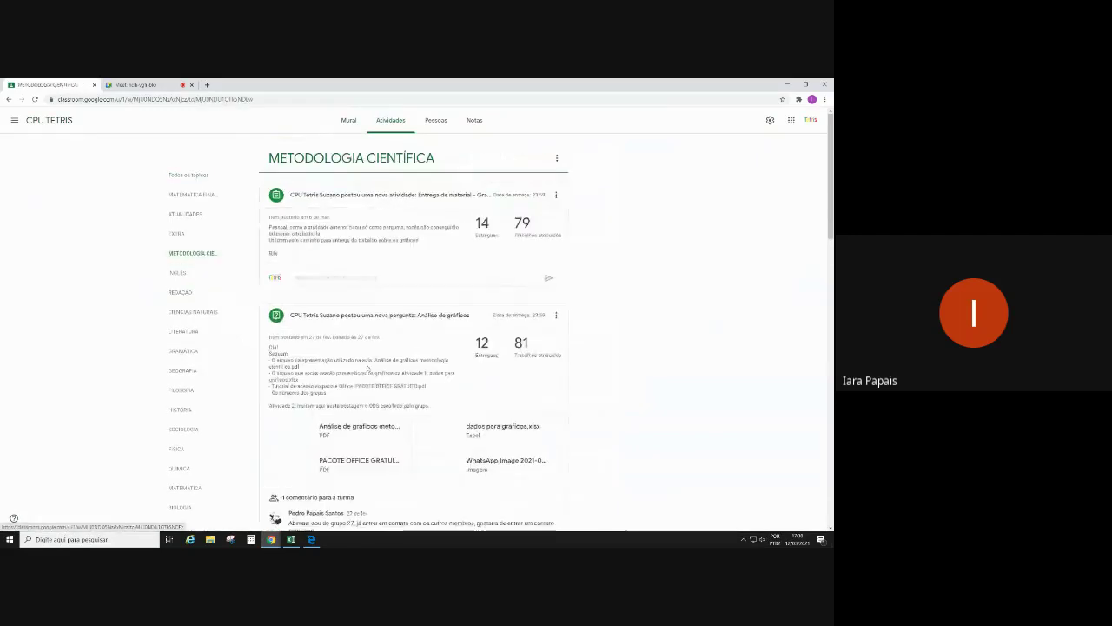
pyautogui.click(352, 195)
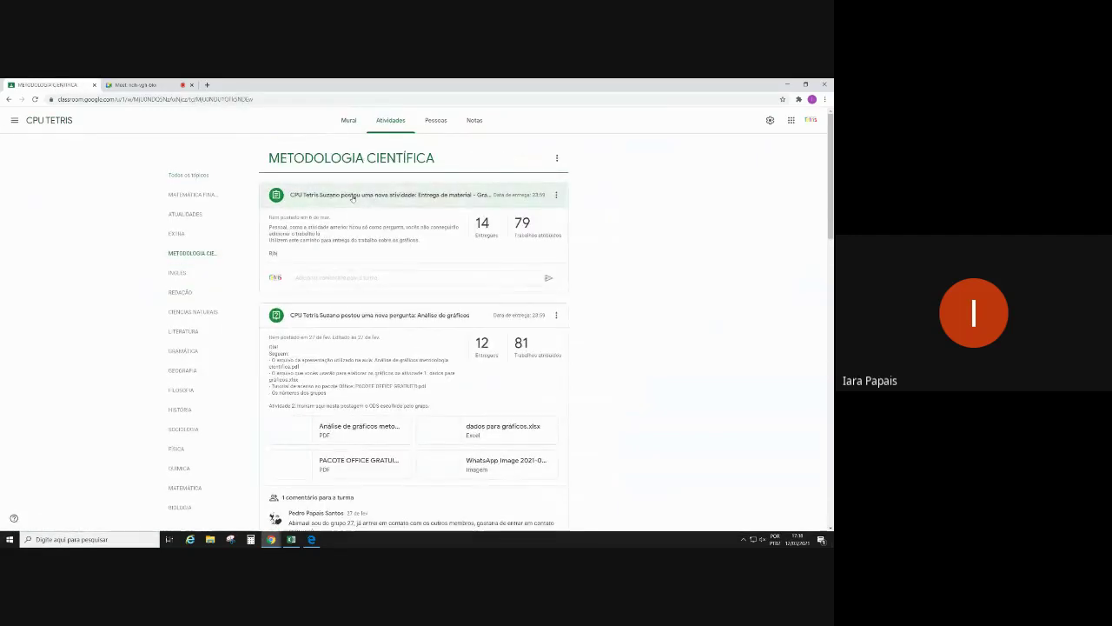
pyautogui.click(376, 120)
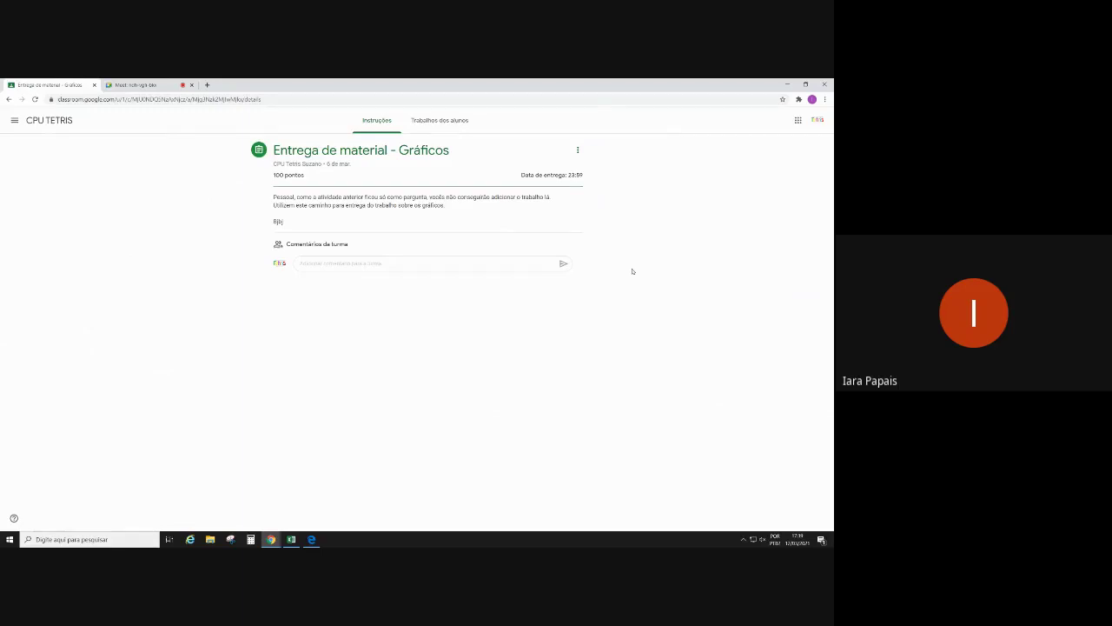
# Switch to the Análise de gráficos PDF in Edge and advance past Atividade 2 to the closing OBRIGADA slide.
pyautogui.click(312, 540)
pyautogui.press('Right')
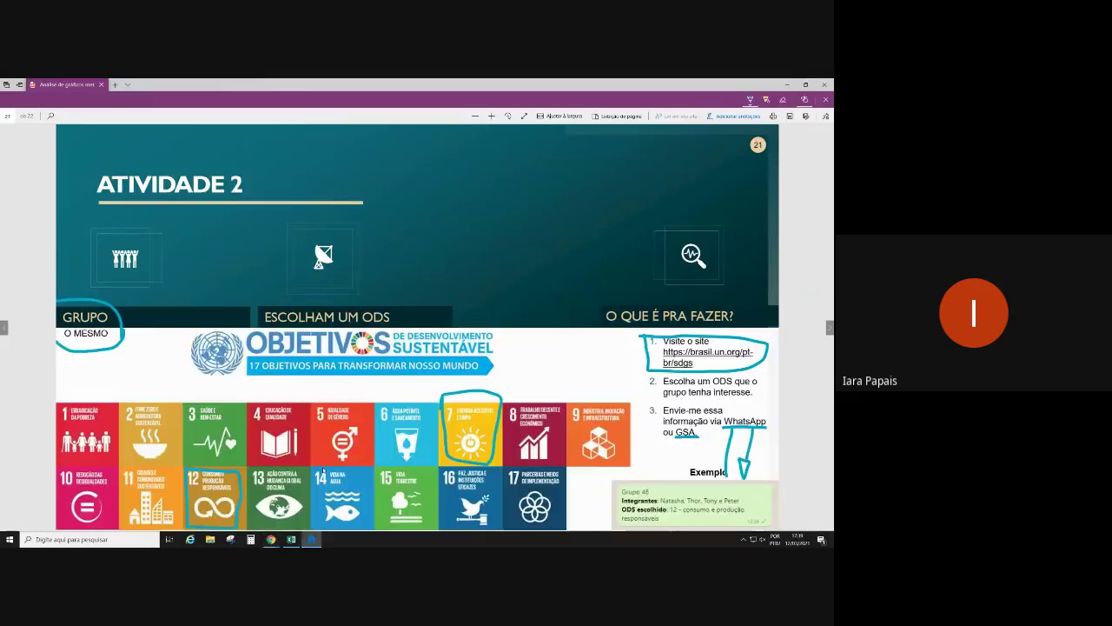
pyautogui.press('Right')
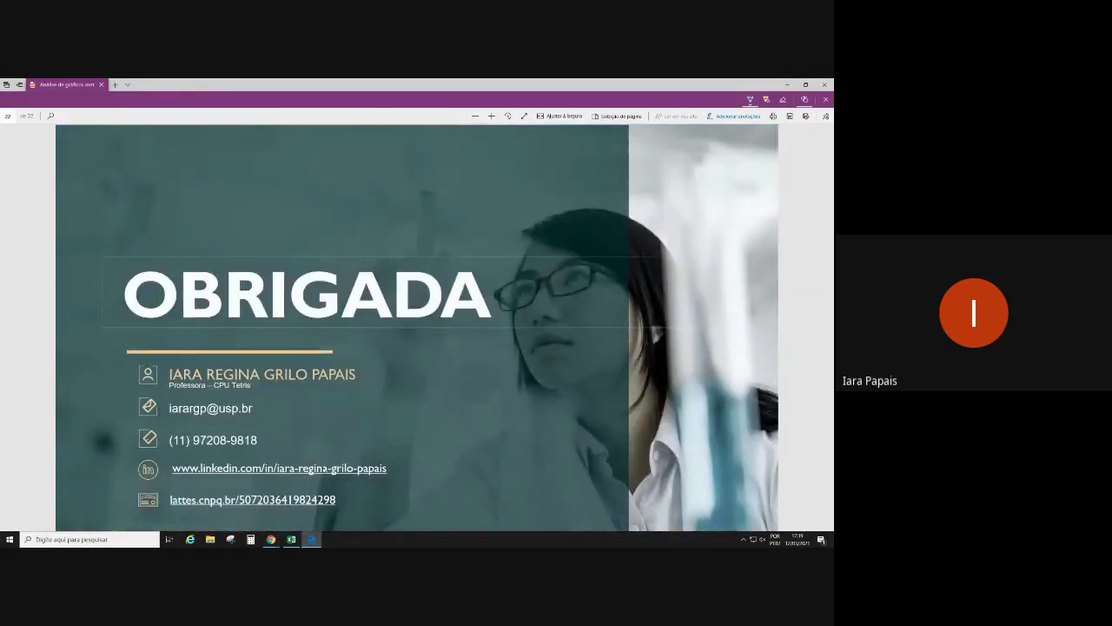
# Switch to the Google Meet call in Chrome and stop recording the meeting.
pyautogui.moveTo(261, 544)
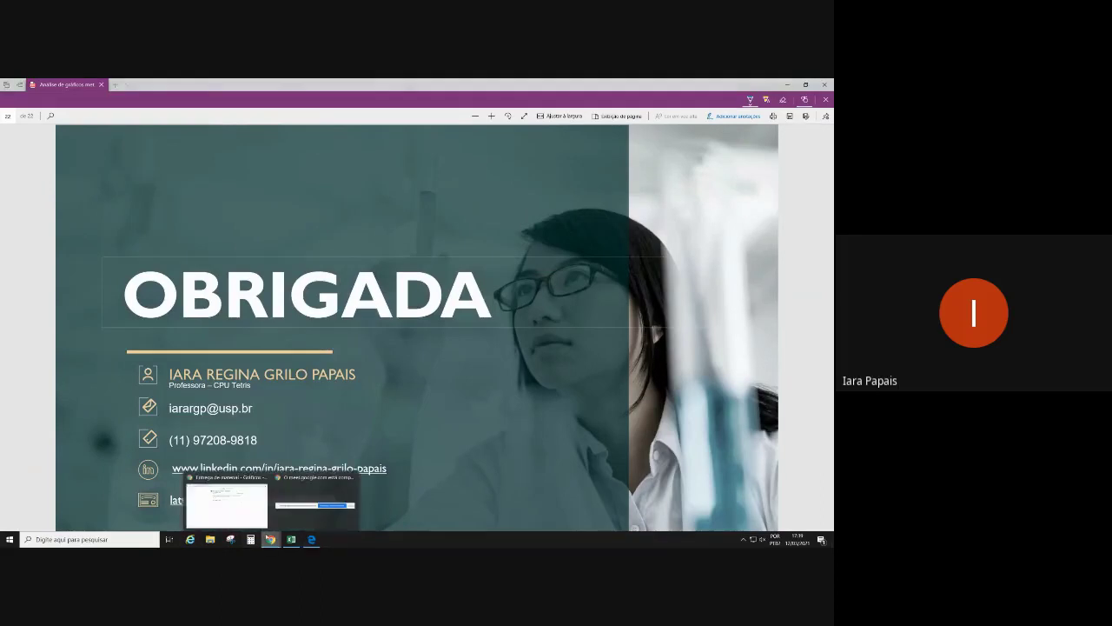
pyautogui.click(226, 506)
pyautogui.click(148, 85)
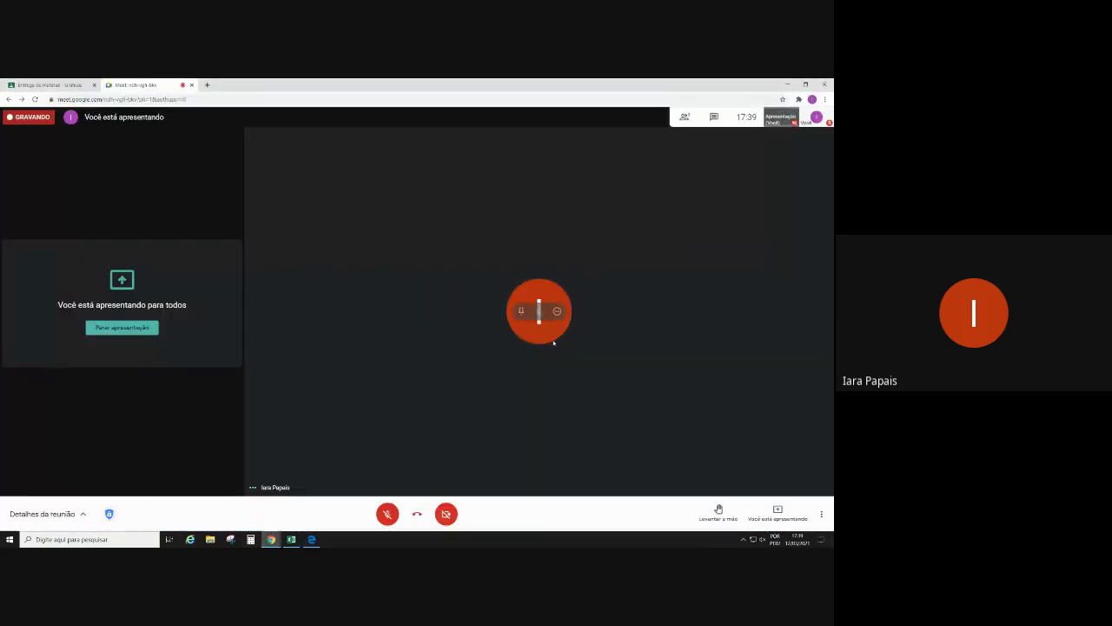
pyautogui.click(821, 515)
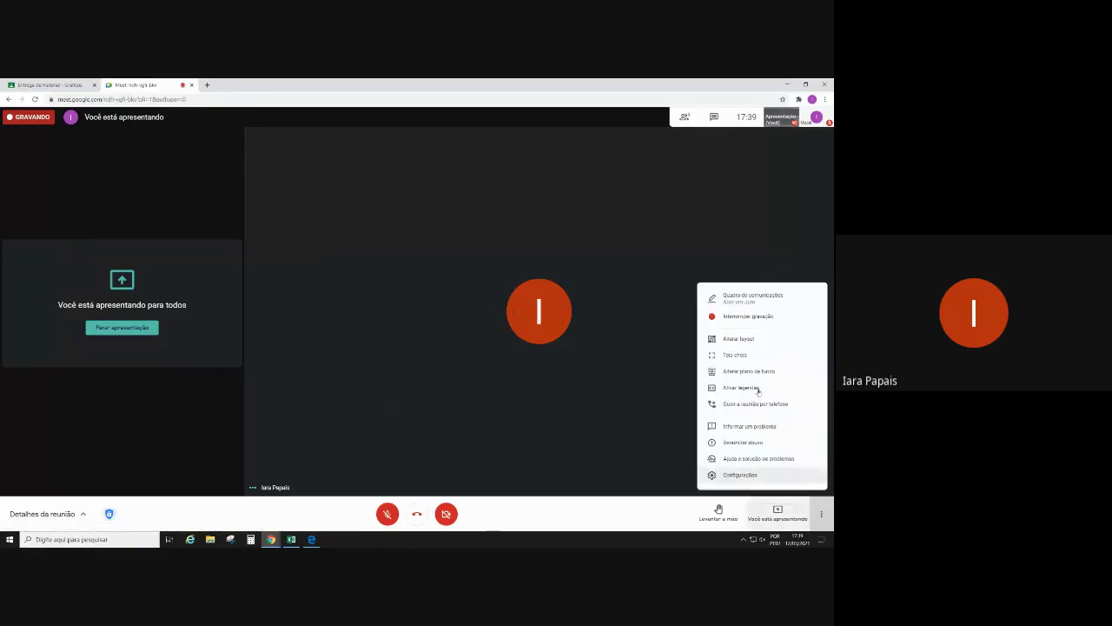
pyautogui.click(743, 316)
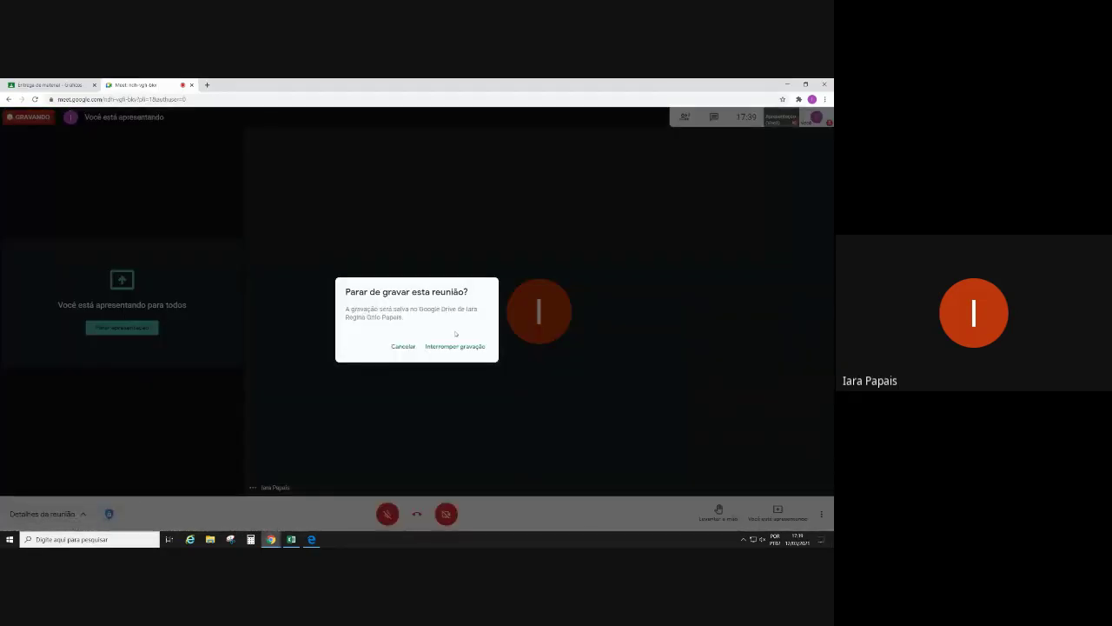